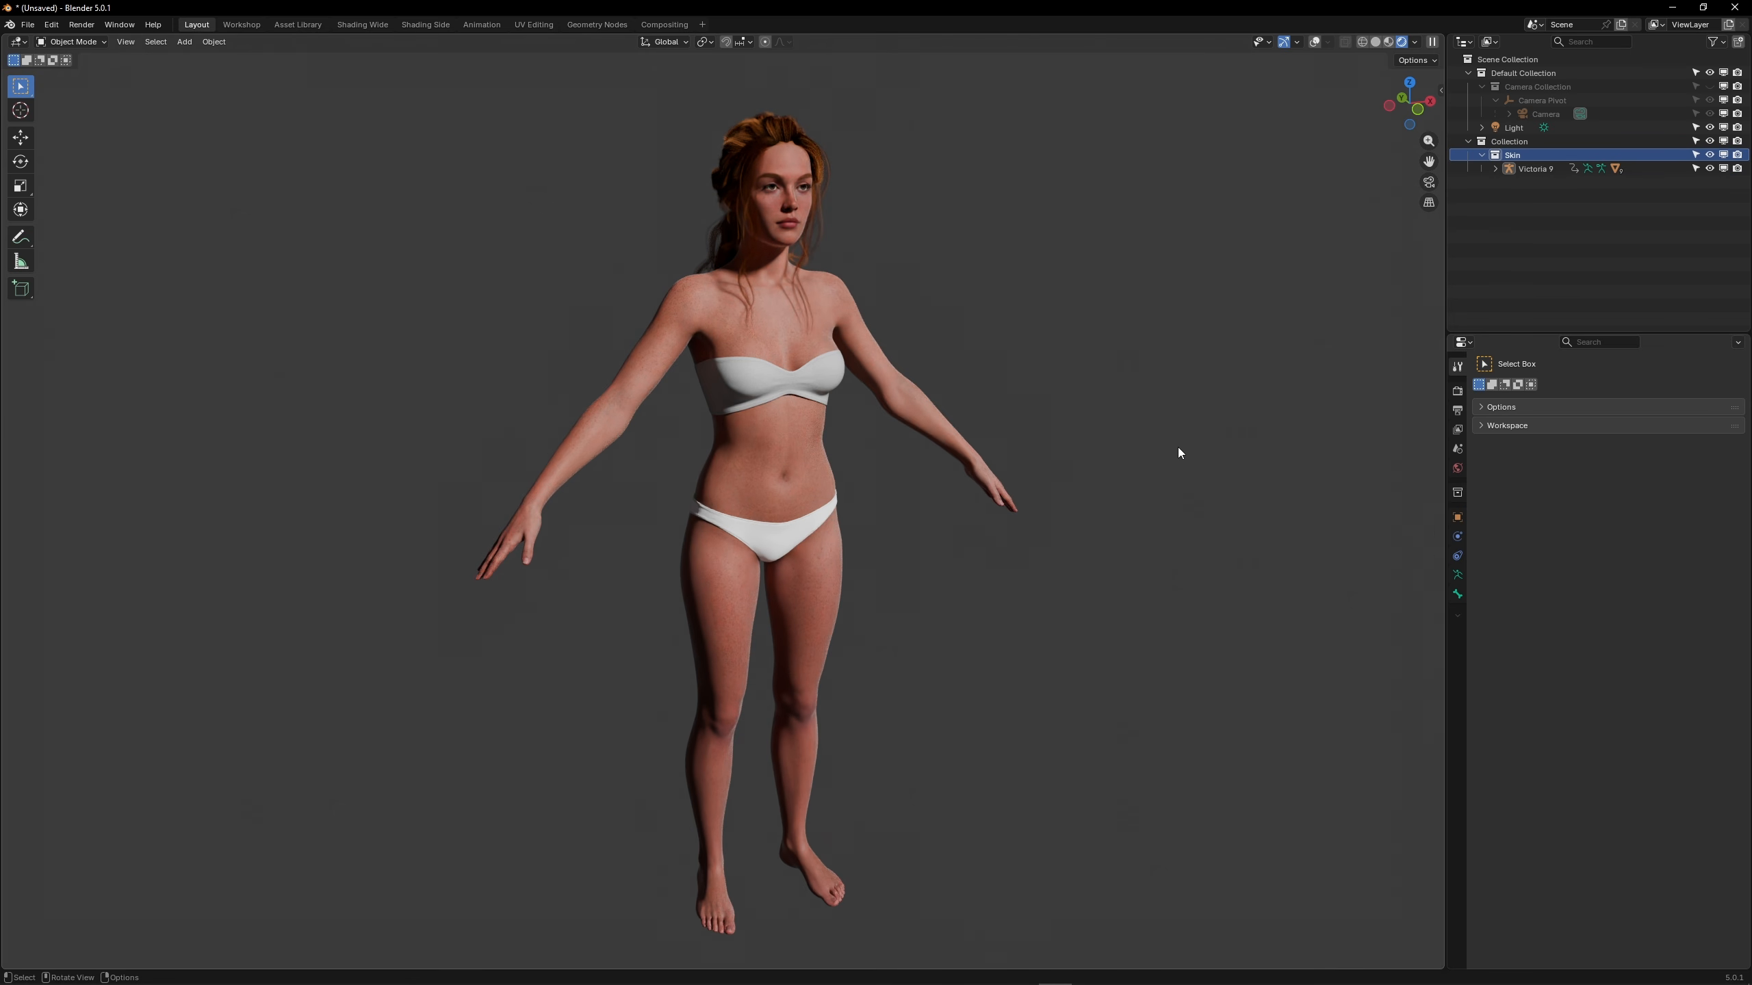
Step: Create the Easy HDRI world nodes and light the scene with the bush_restaurant HDRI
key("n")
left_click(1435, 292)
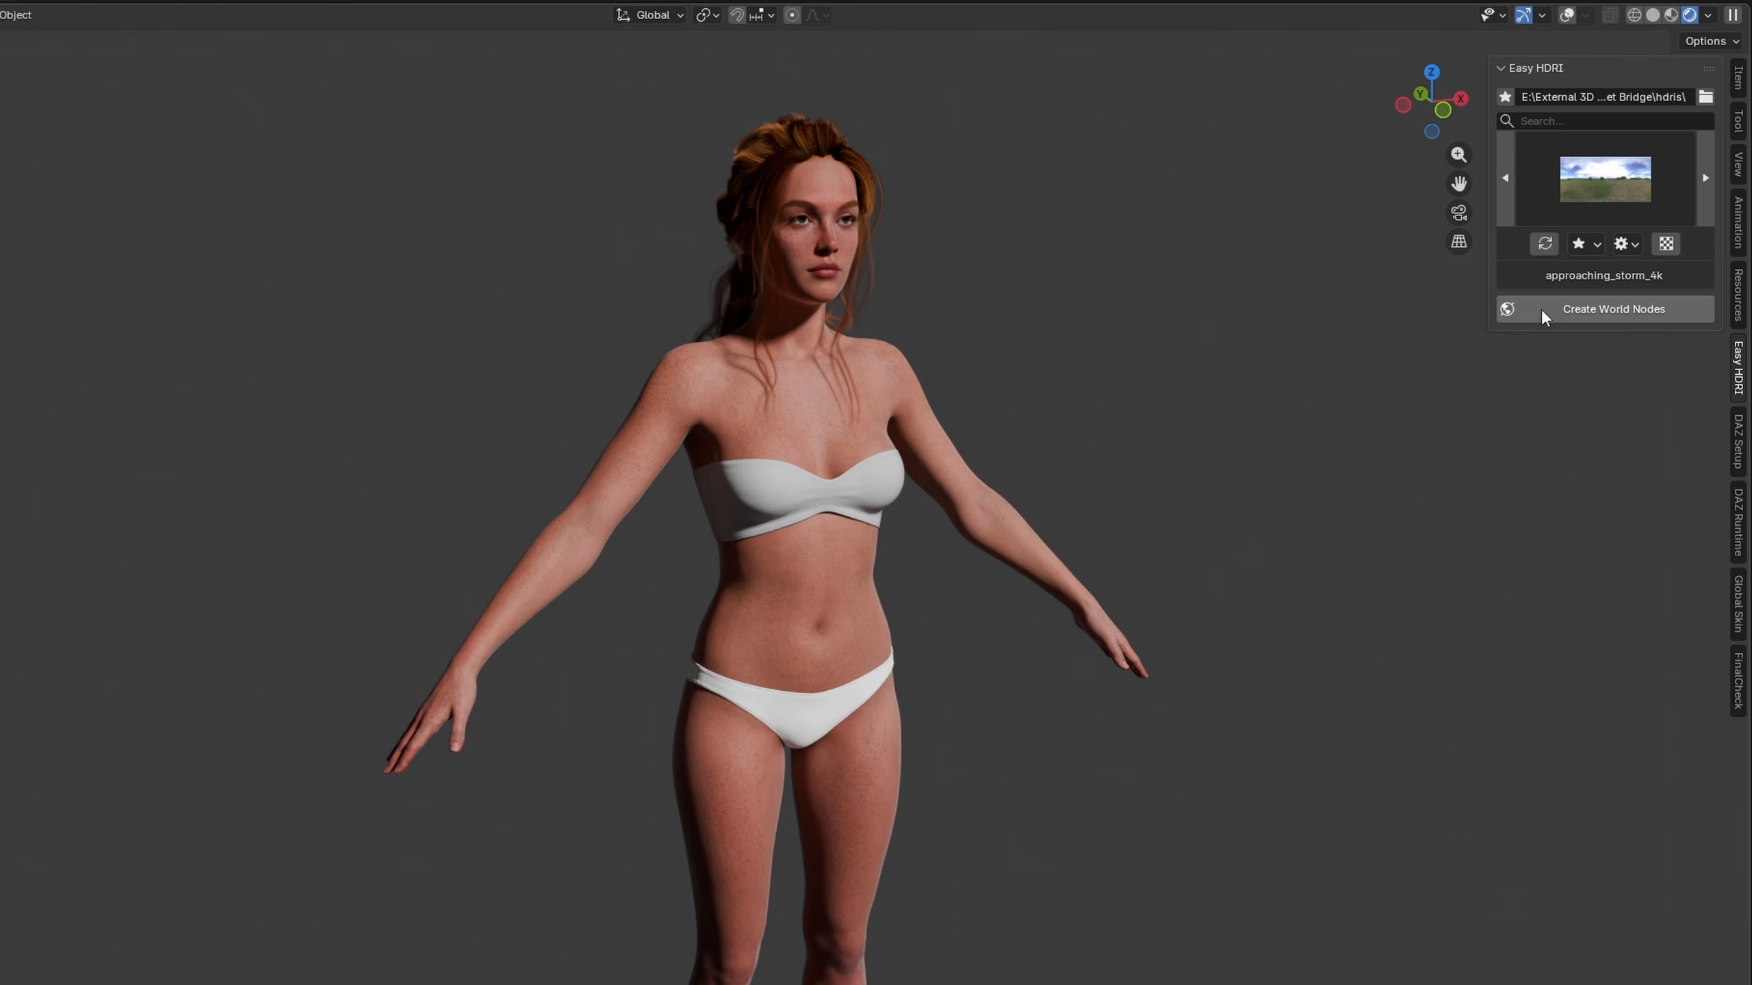
left_click(1541, 309)
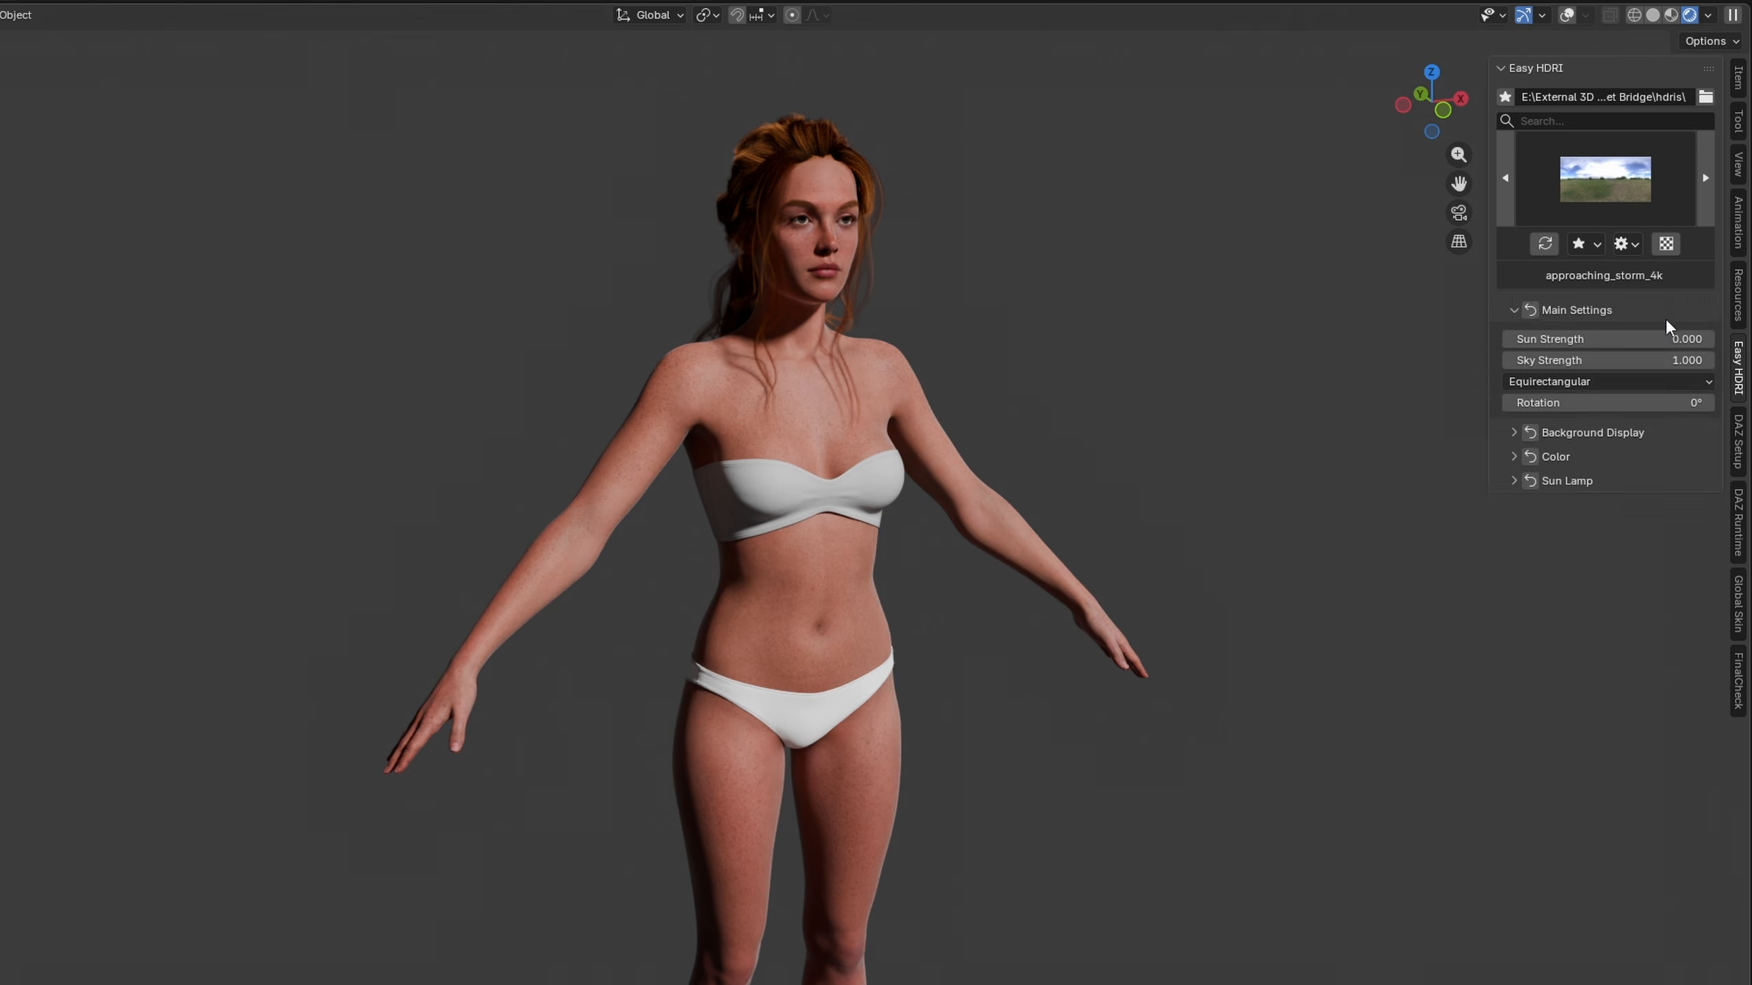
left_click(1518, 421)
left_click(1602, 454)
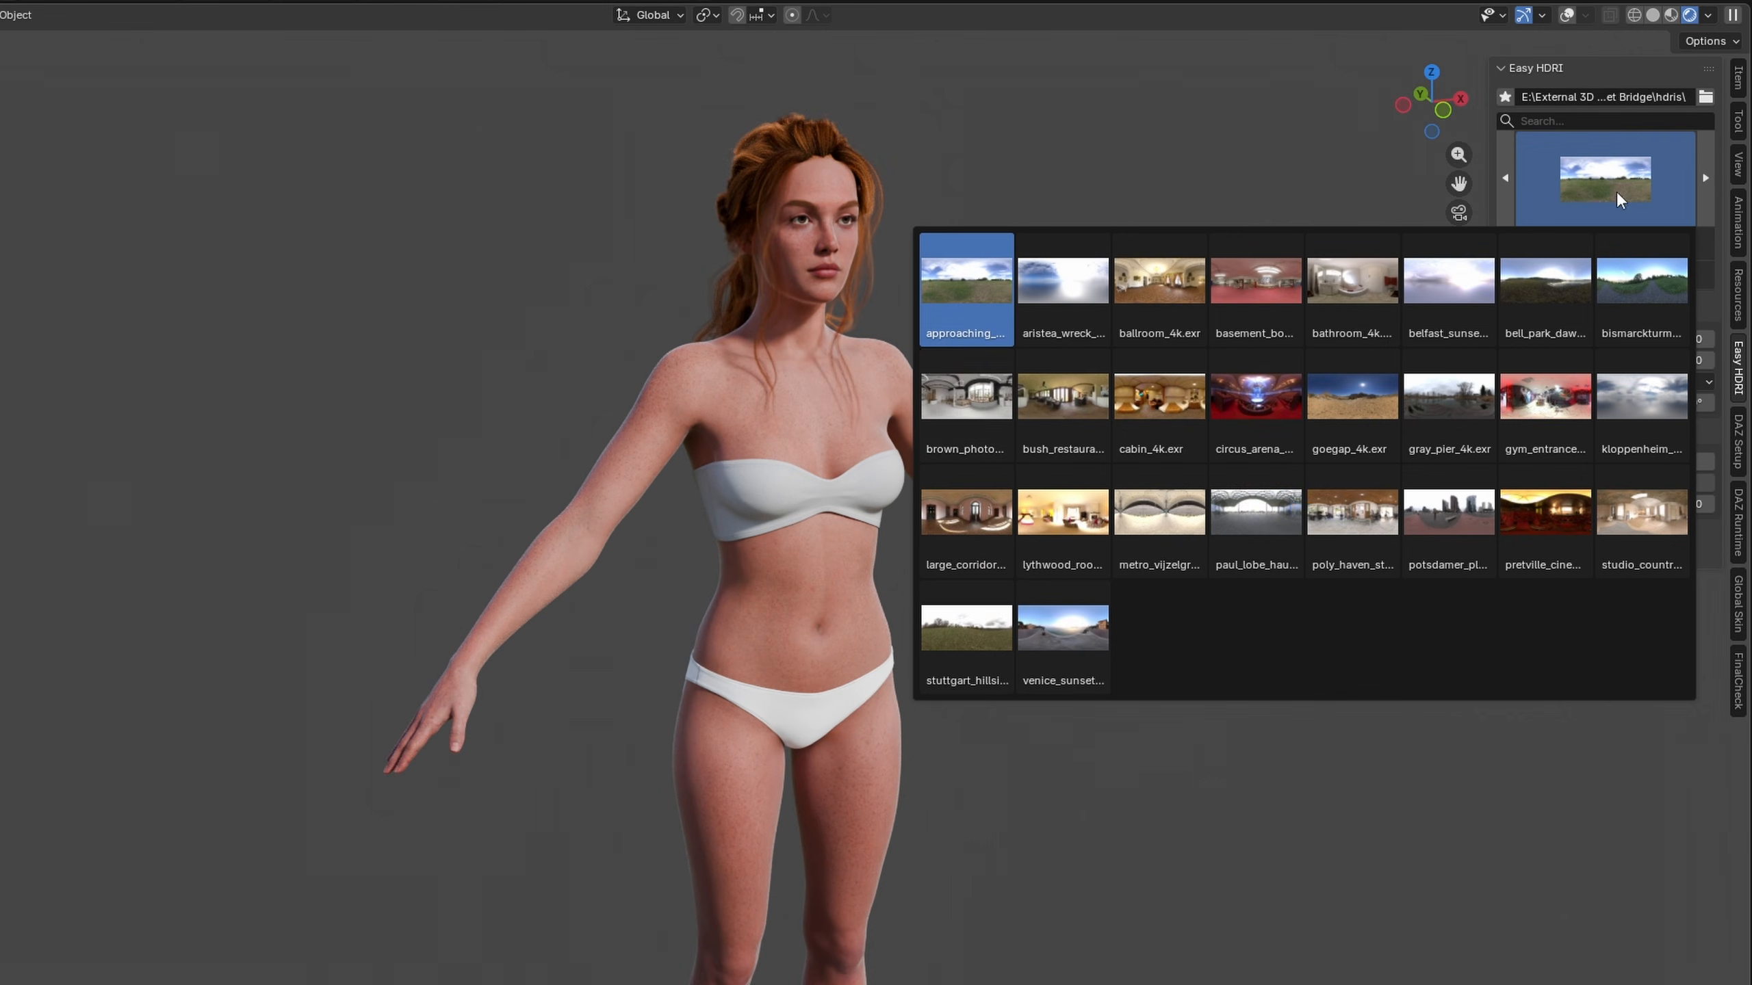
left_click(1056, 403)
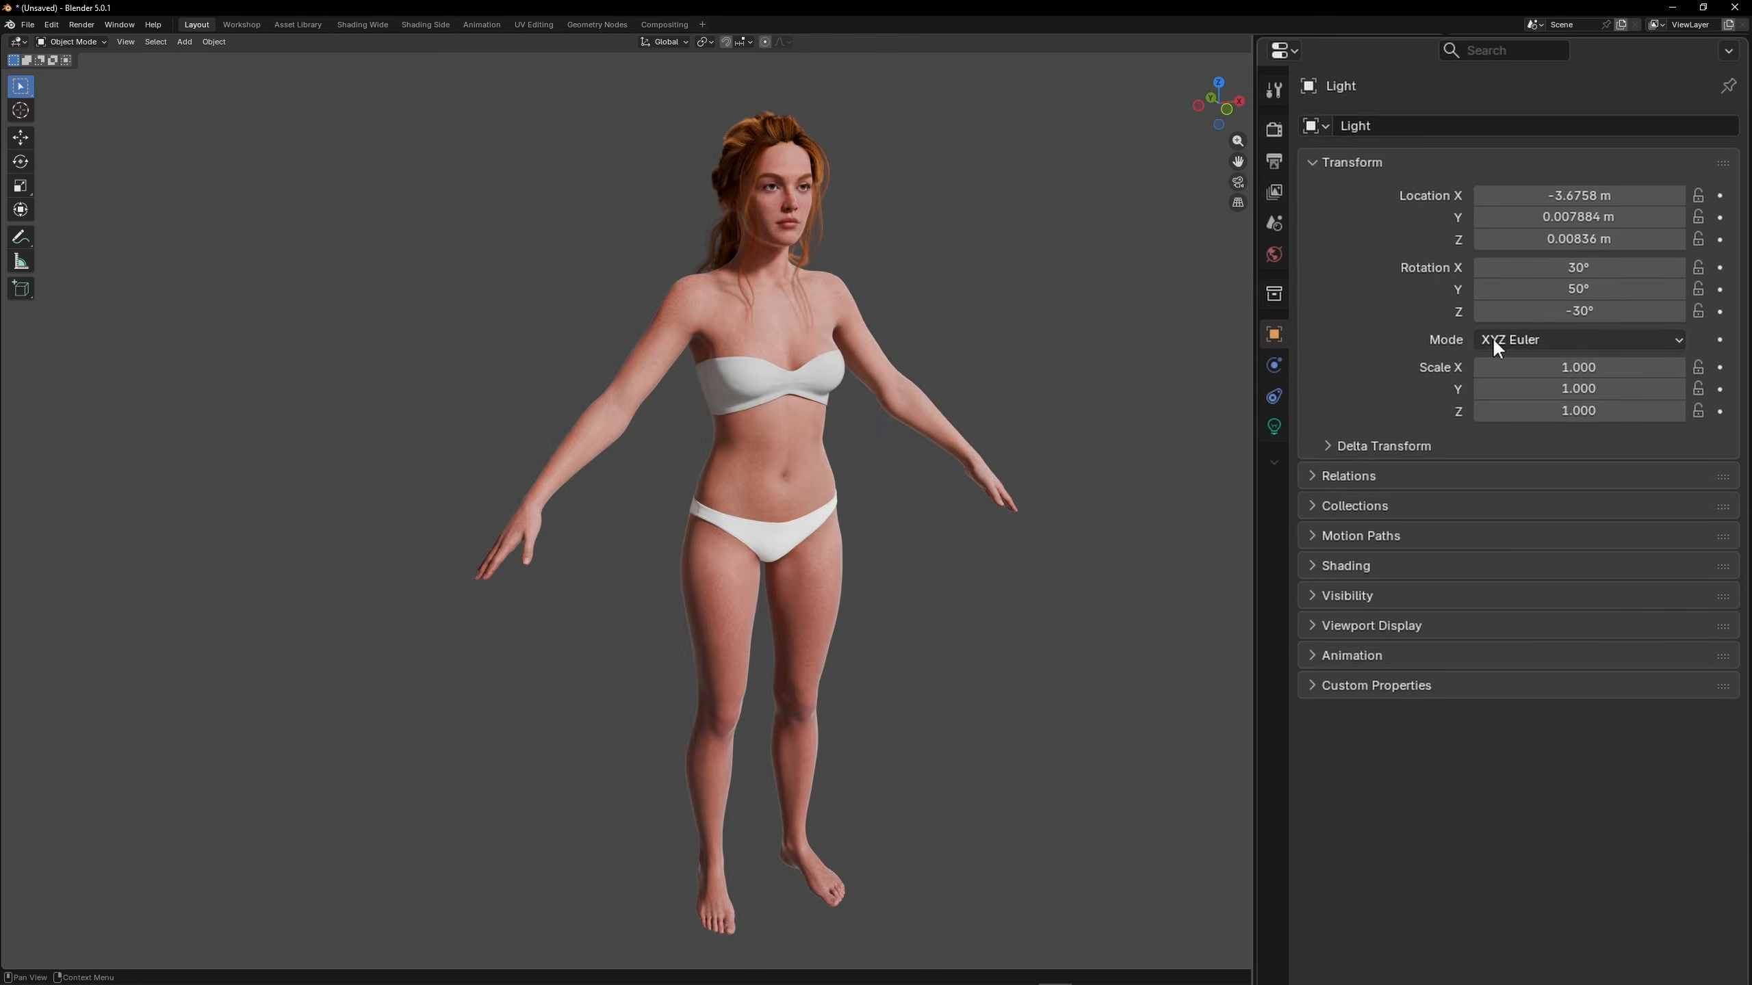
Step: Rotate the light to 79° on Y and -38° on Z
left_click_drag(1510, 290, 1567, 289)
left_click_drag(1510, 311, 1552, 293)
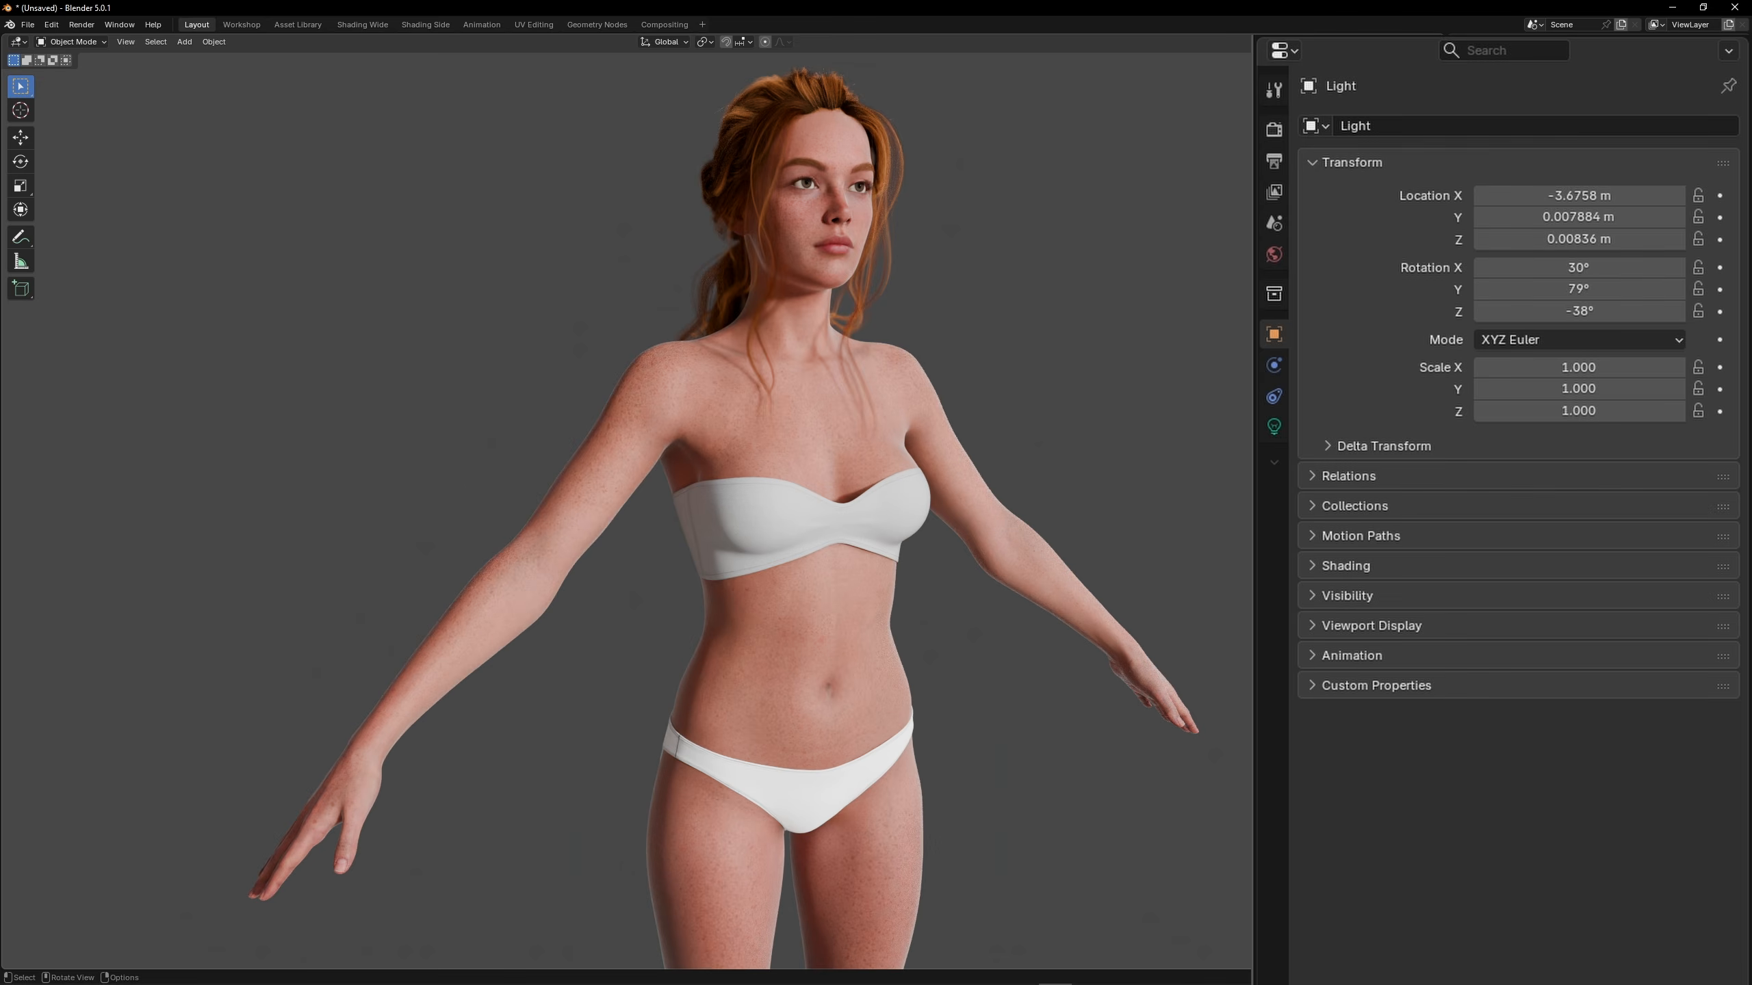
Step: Apply the Full Global Illumination preset to the render's light paths
left_click(1272, 133)
scroll(1476, 659, "down", 10)
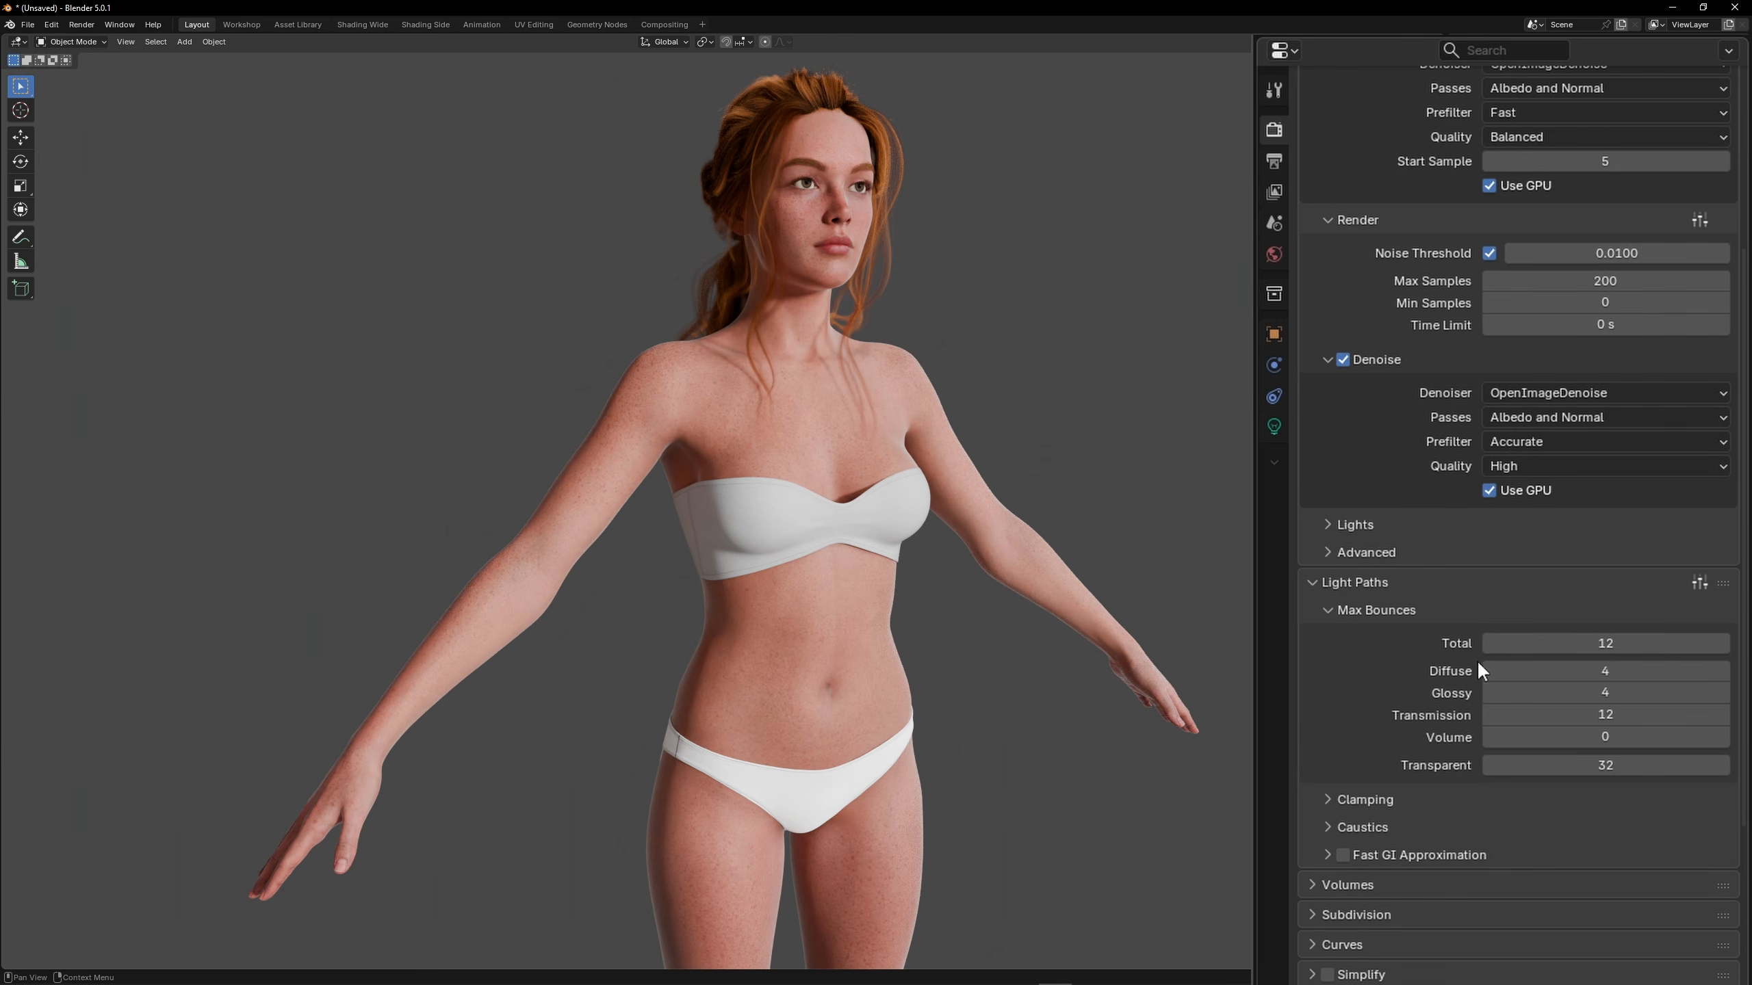
left_click(1698, 579)
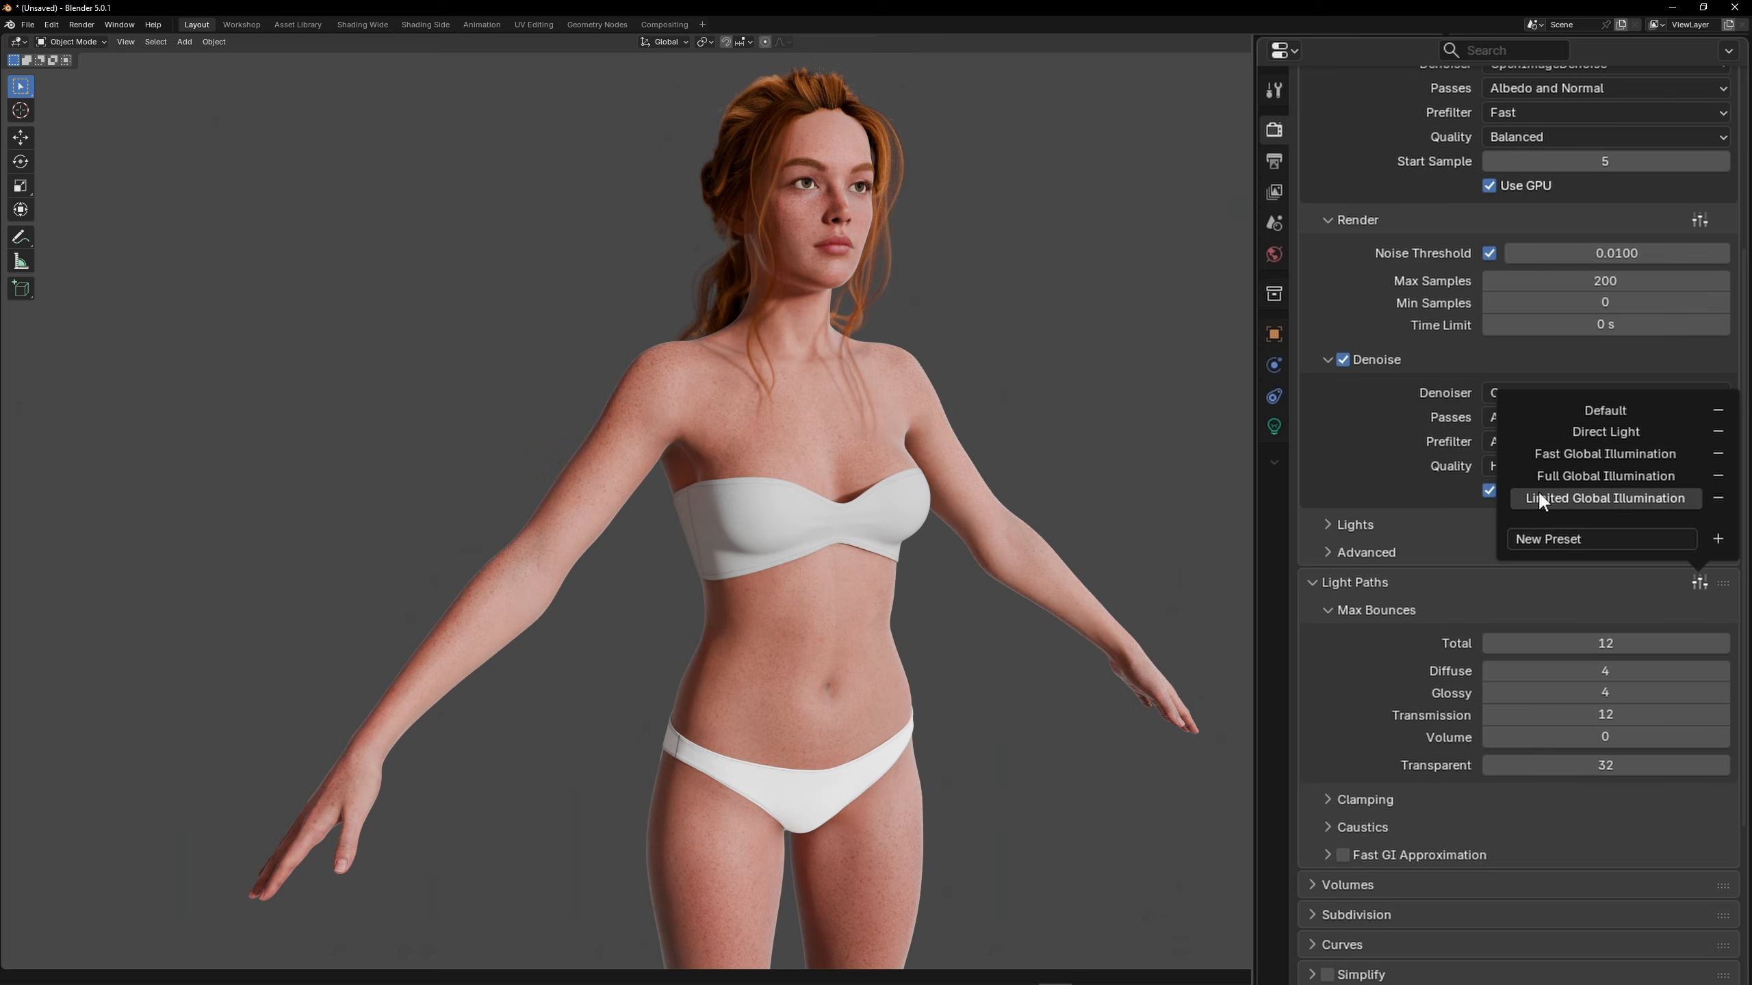
left_click(1682, 477)
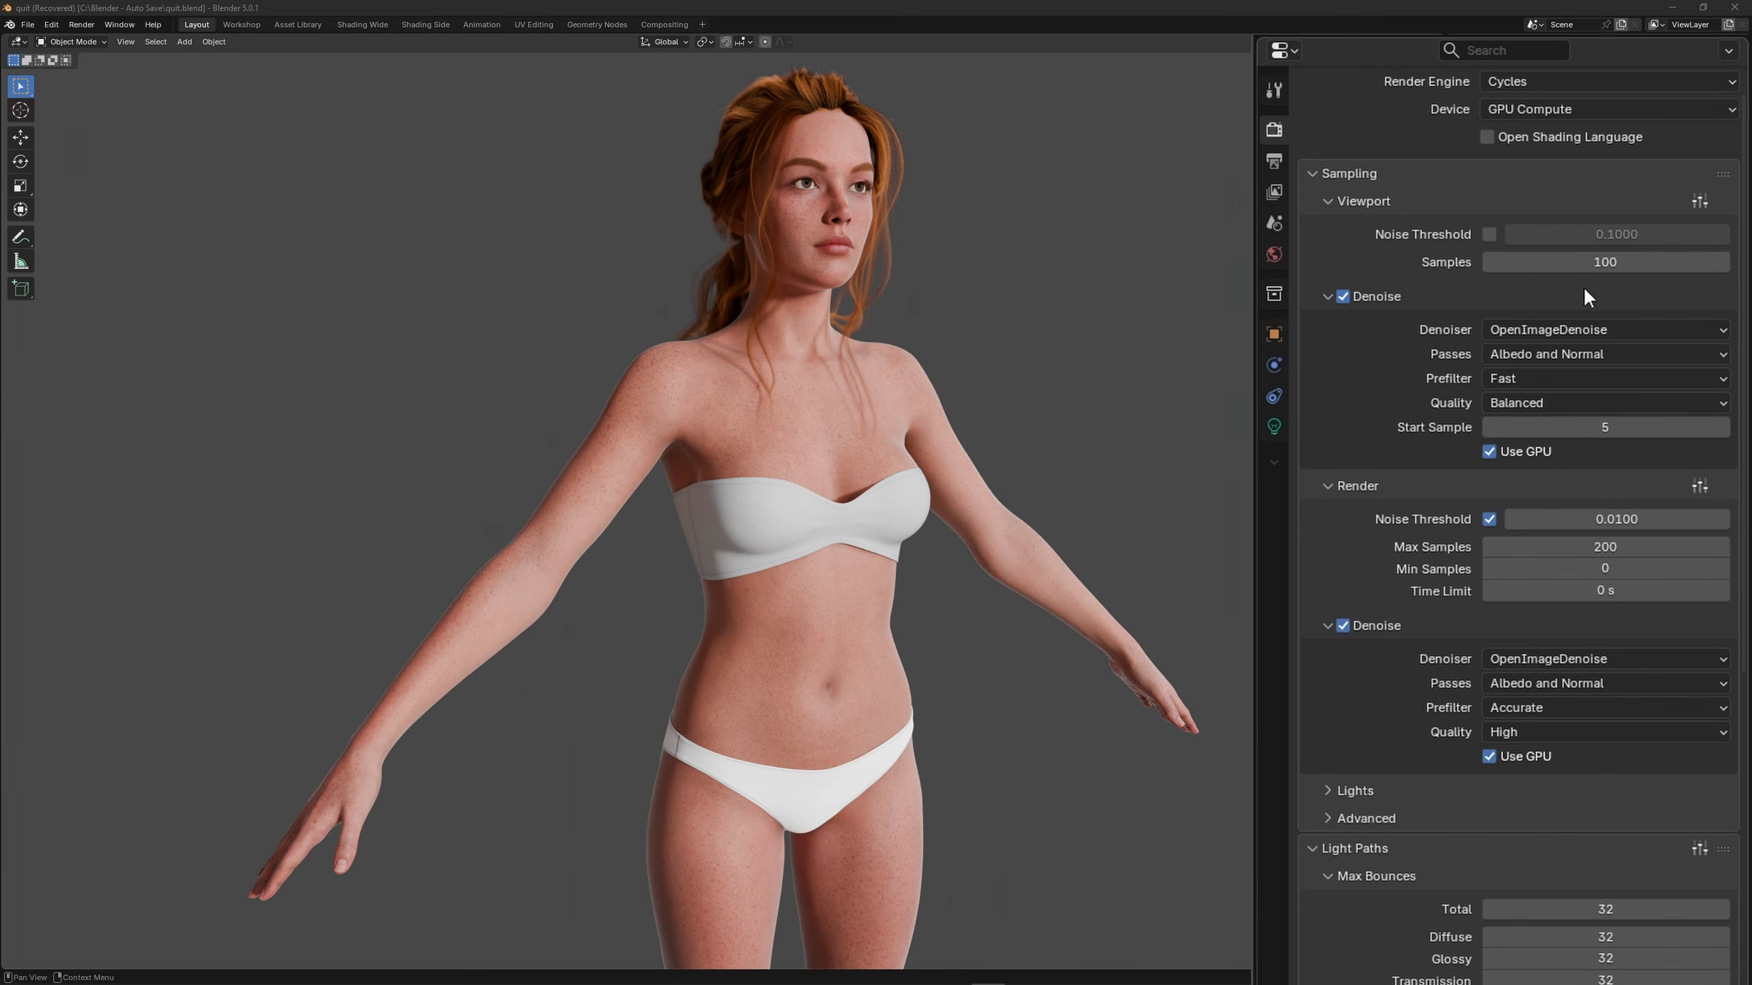
Step: Set the viewport samples to 300 and its denoiser to the Accurate prefilter with High quality
left_click(1586, 263)
type("300")
key("Return")
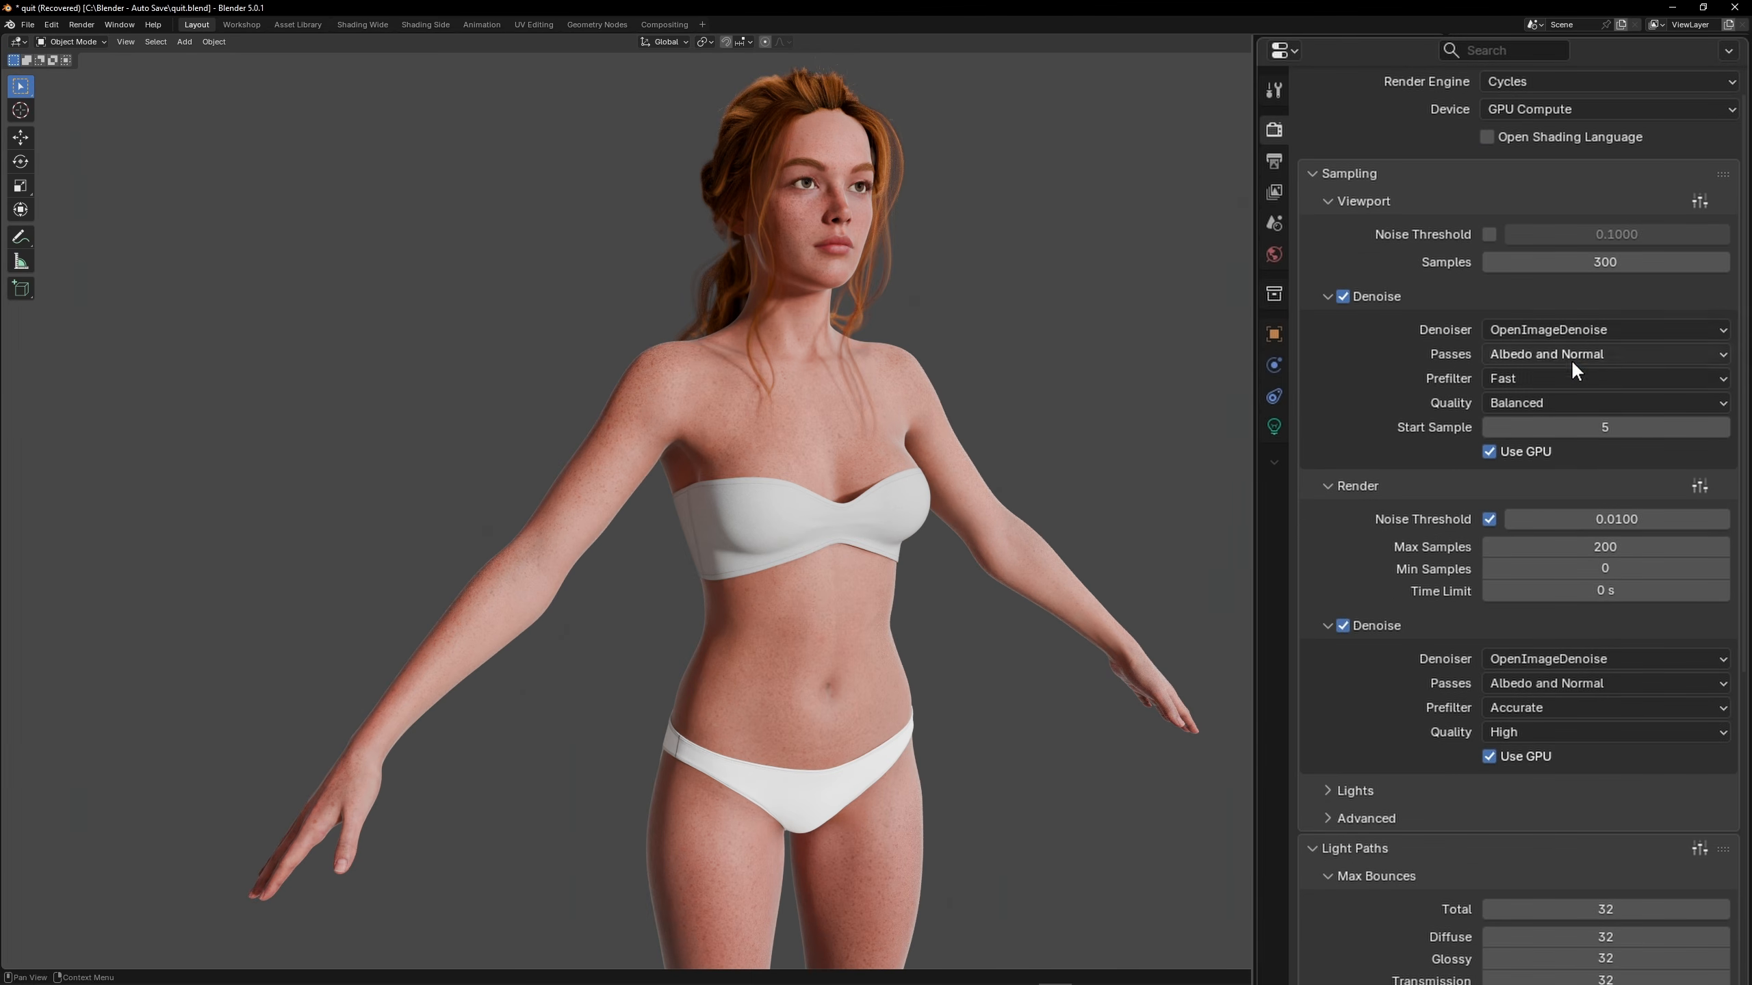
left_click(1576, 378)
left_click(1574, 455)
left_click(1569, 404)
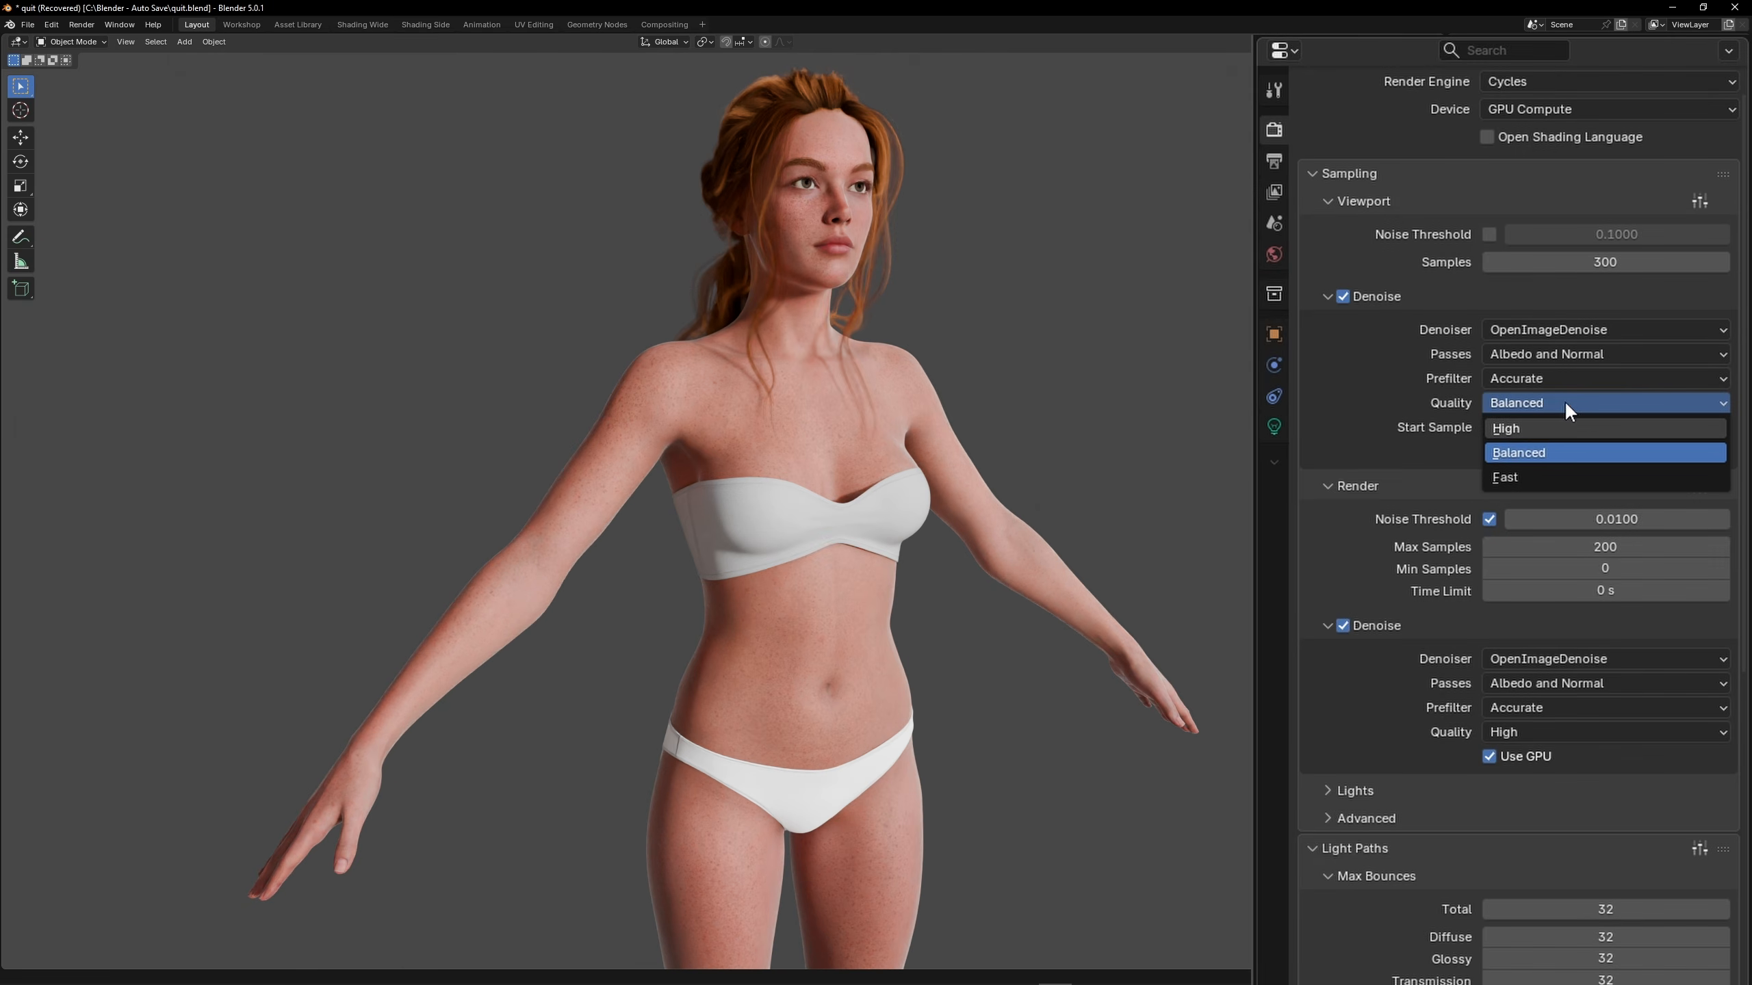
left_click(1554, 428)
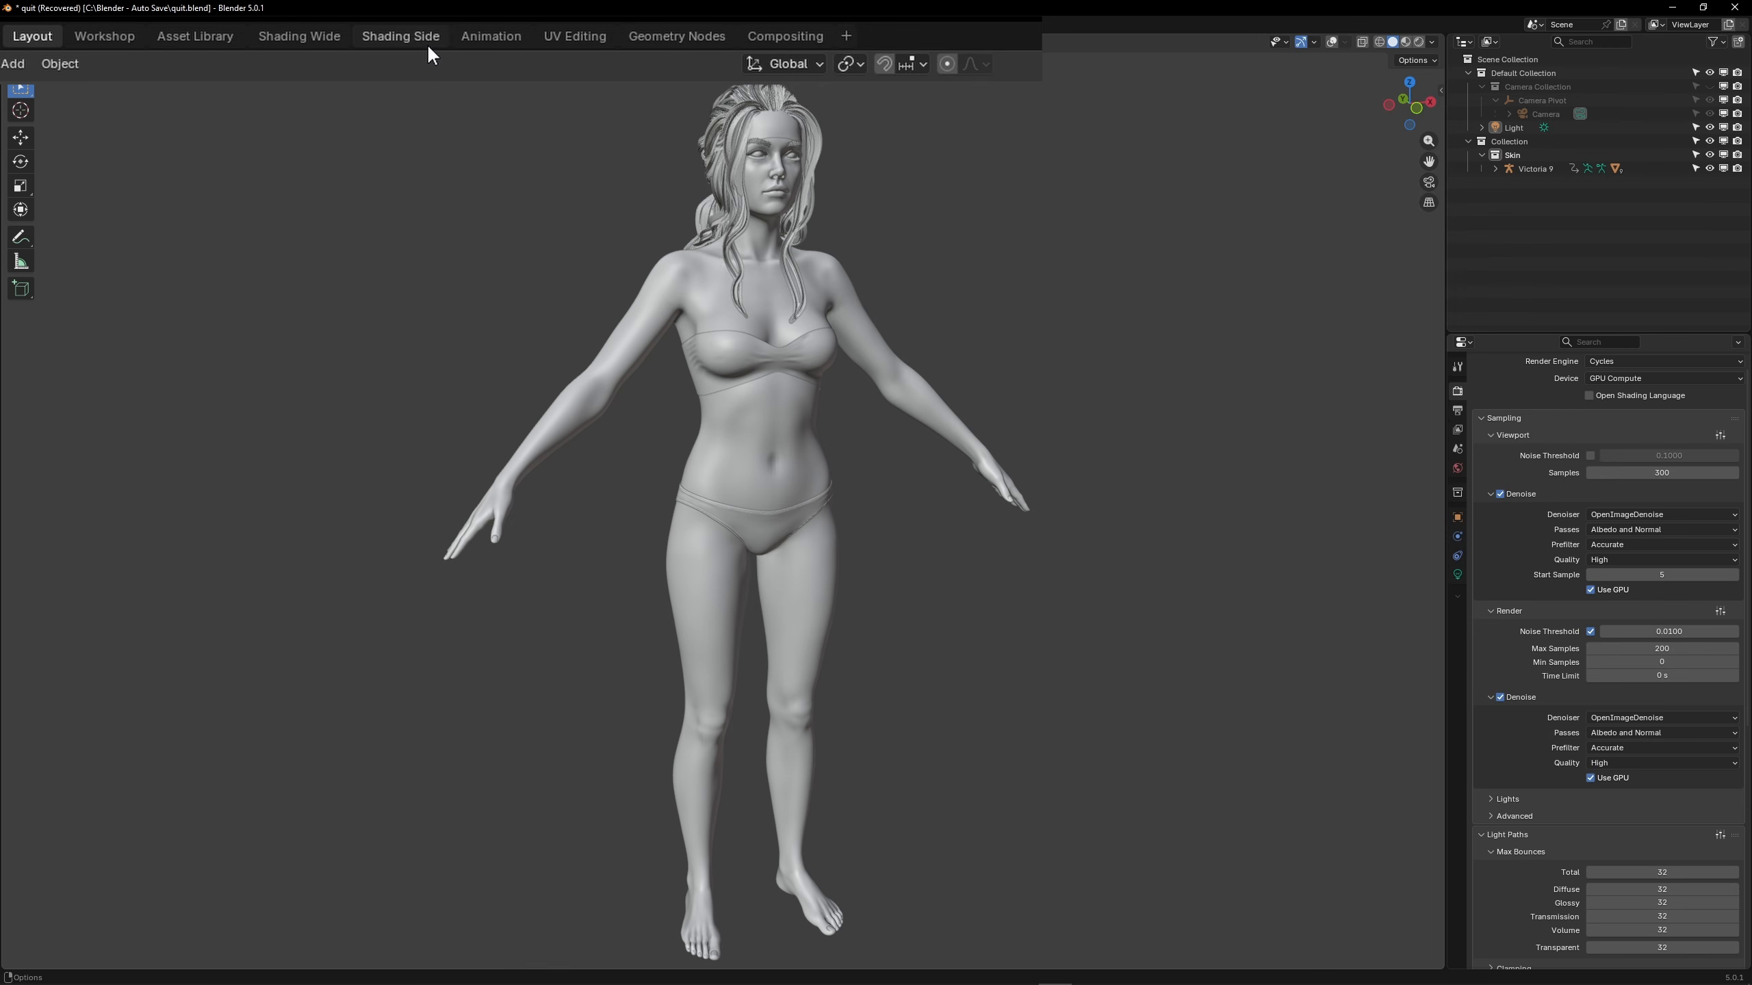
Step: Switch to the Shading Side workspace and delete the character's ponytail hair mesh
left_click(425, 24)
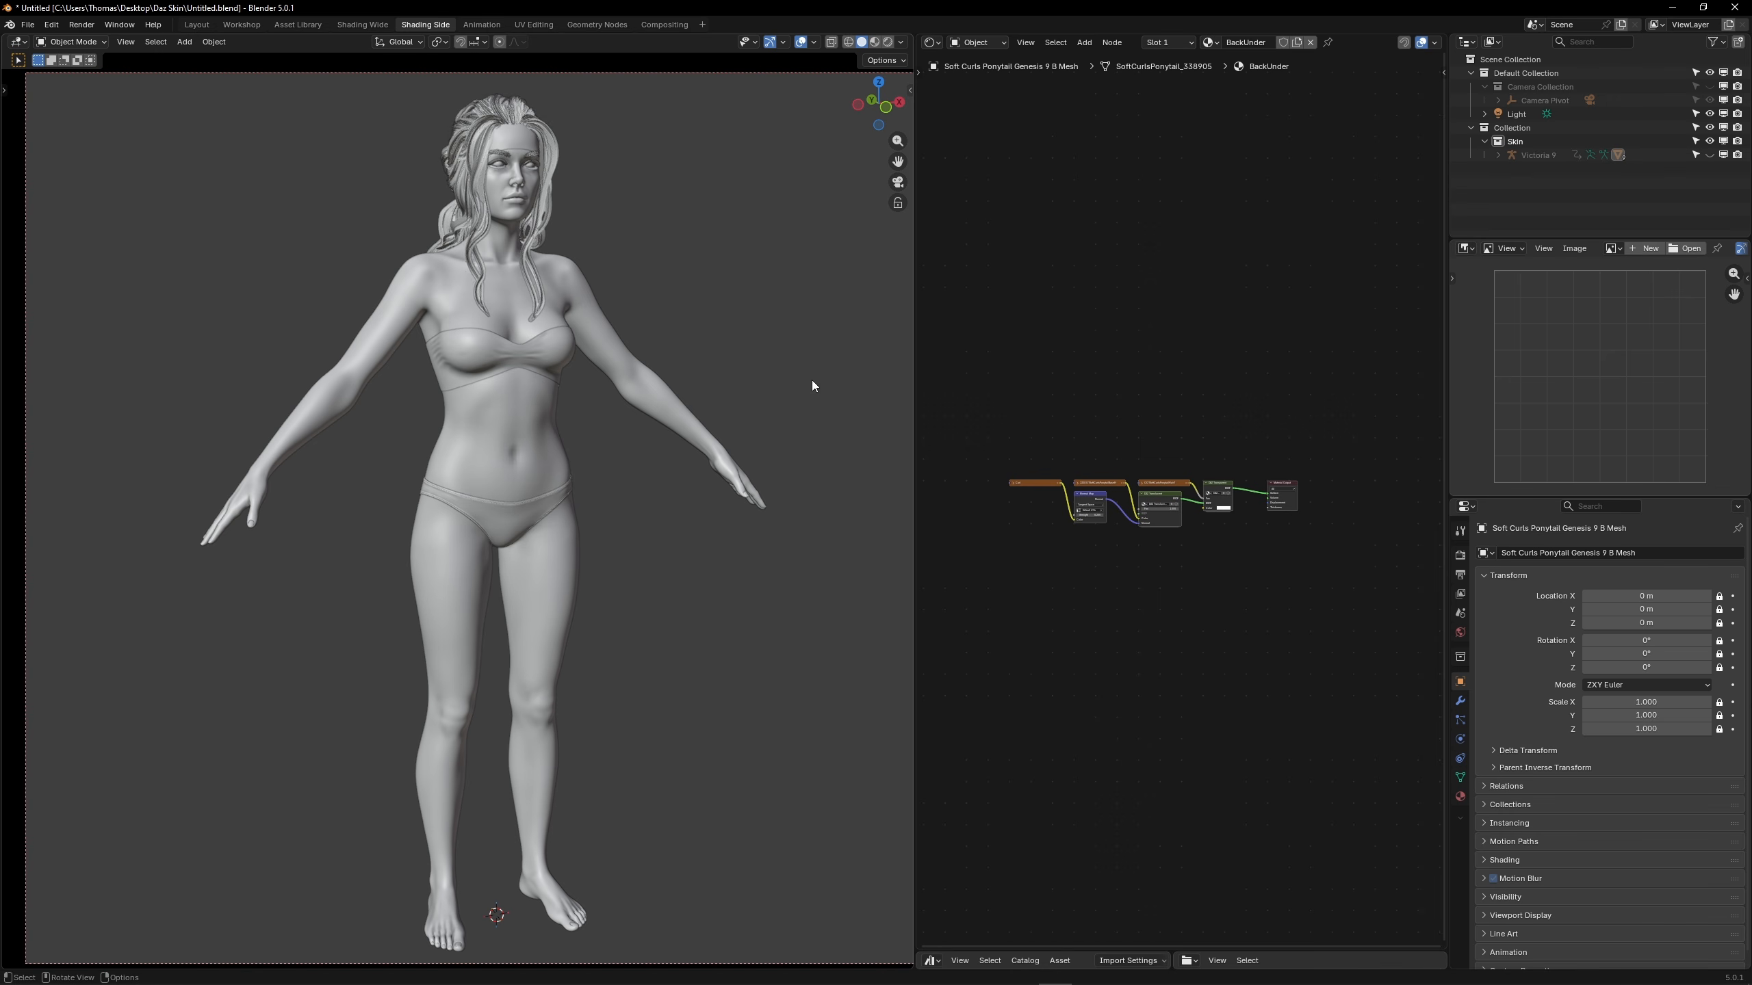
left_click(549, 219)
key("Delete")
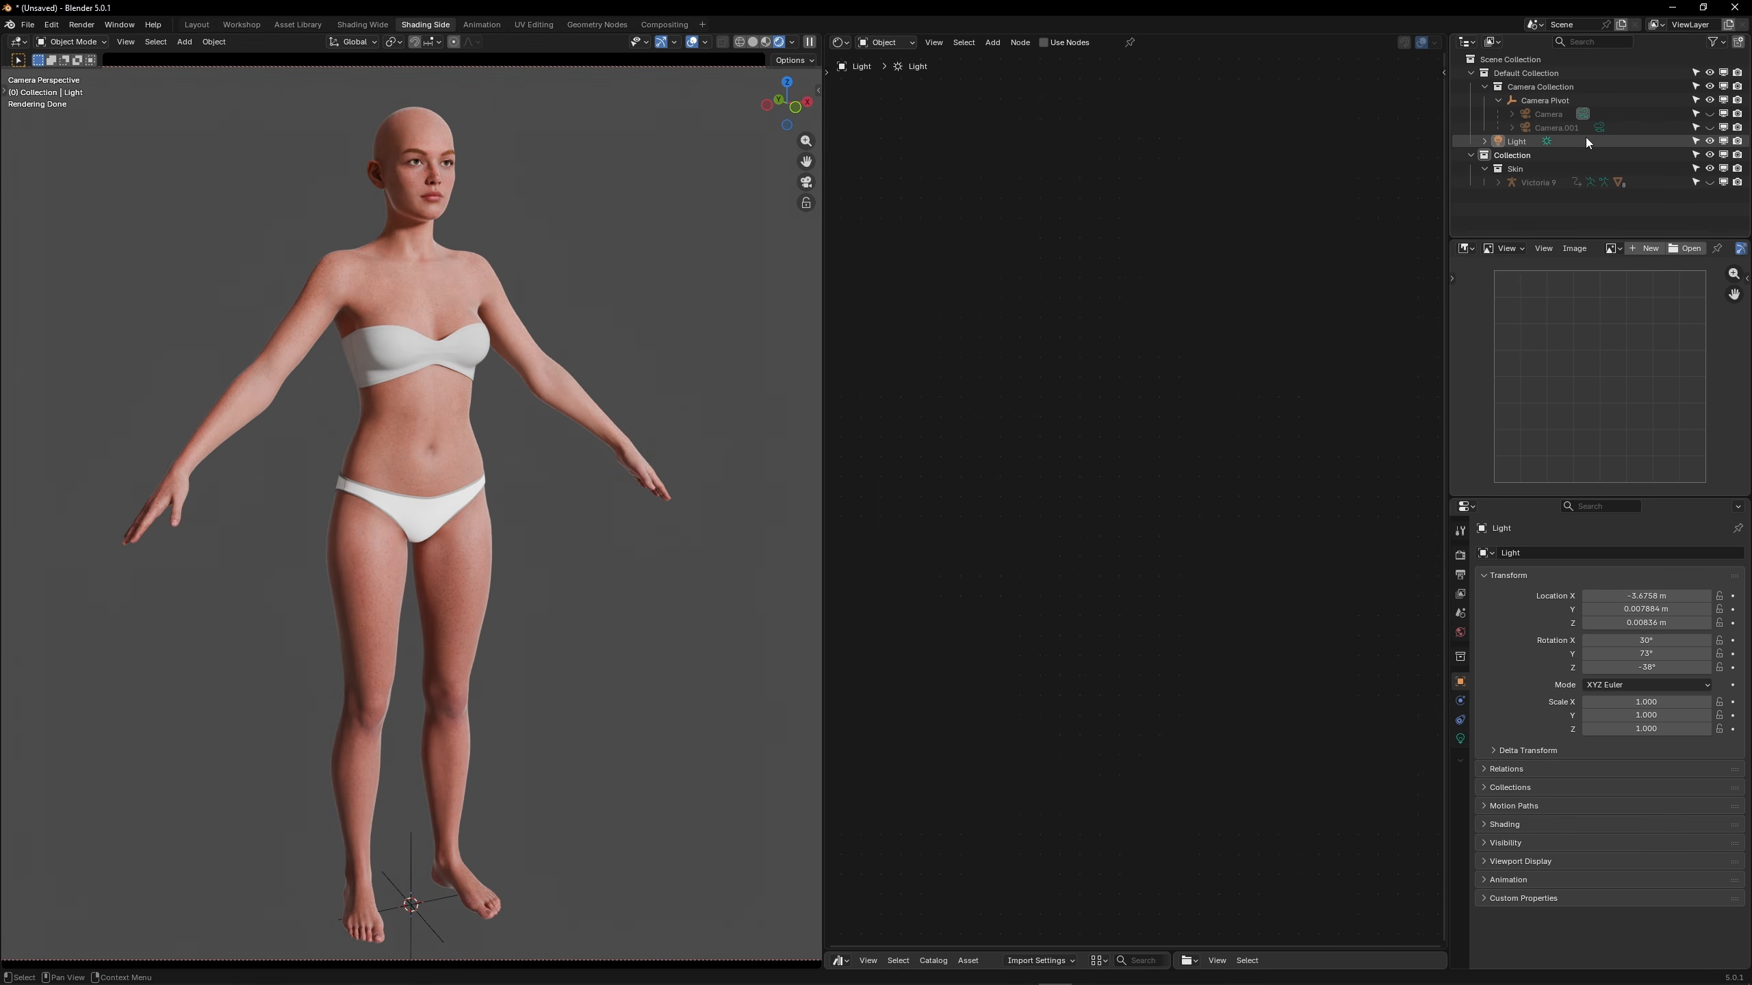
Step: Make Camera.001 the active camera and set its focal length to 70 mm
left_click(1599, 128)
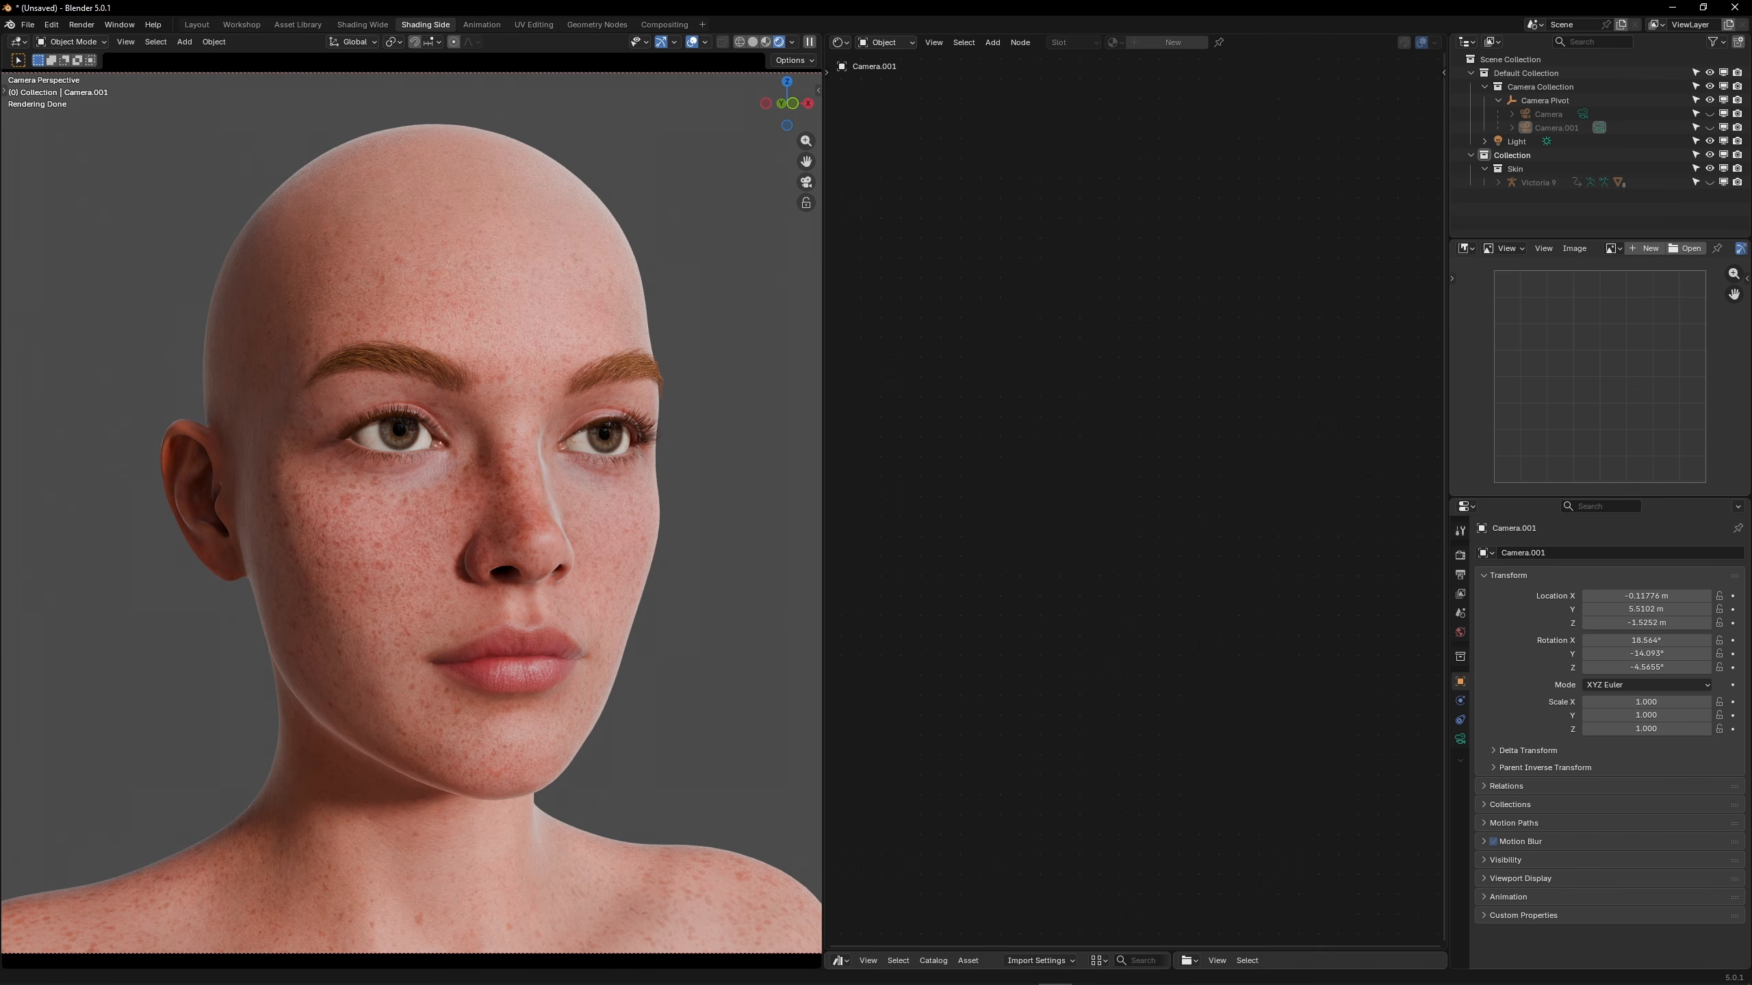
left_click_drag(1491, 342, 1560, 341)
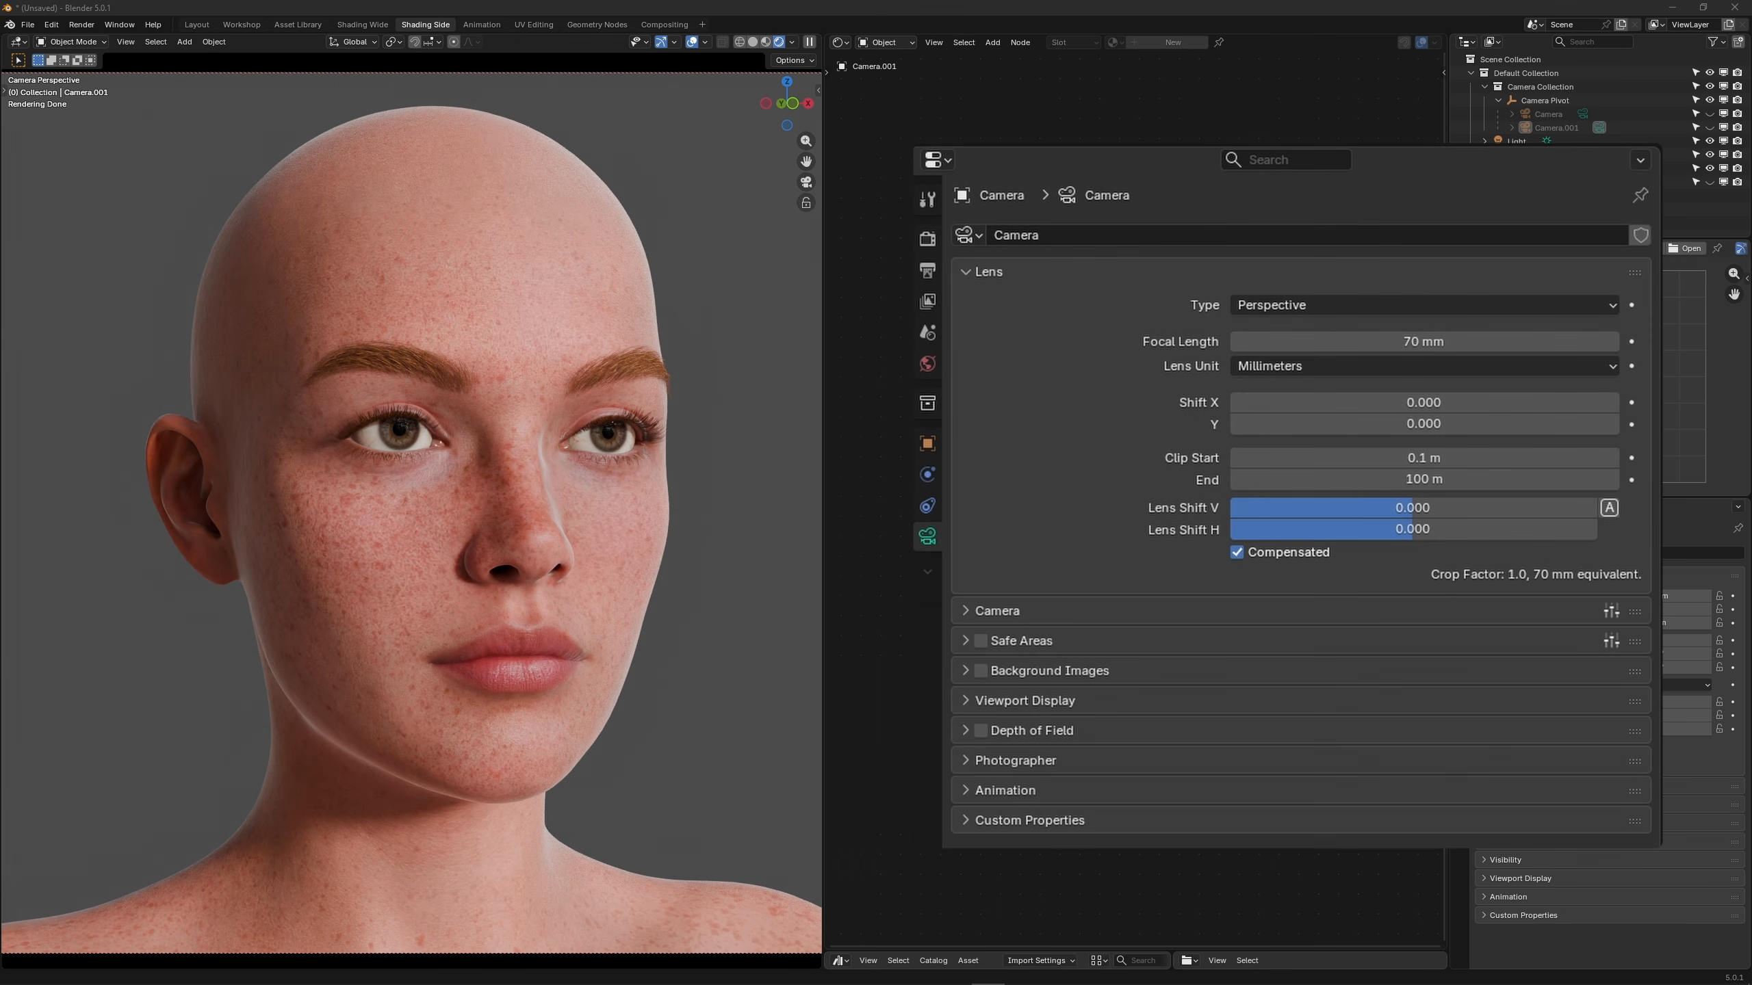
Step: Select the Genesis 9 eyes mesh and set the EyeMoisture Left-1 material's Principled BSDF IOR to 1.5
left_click(618, 443)
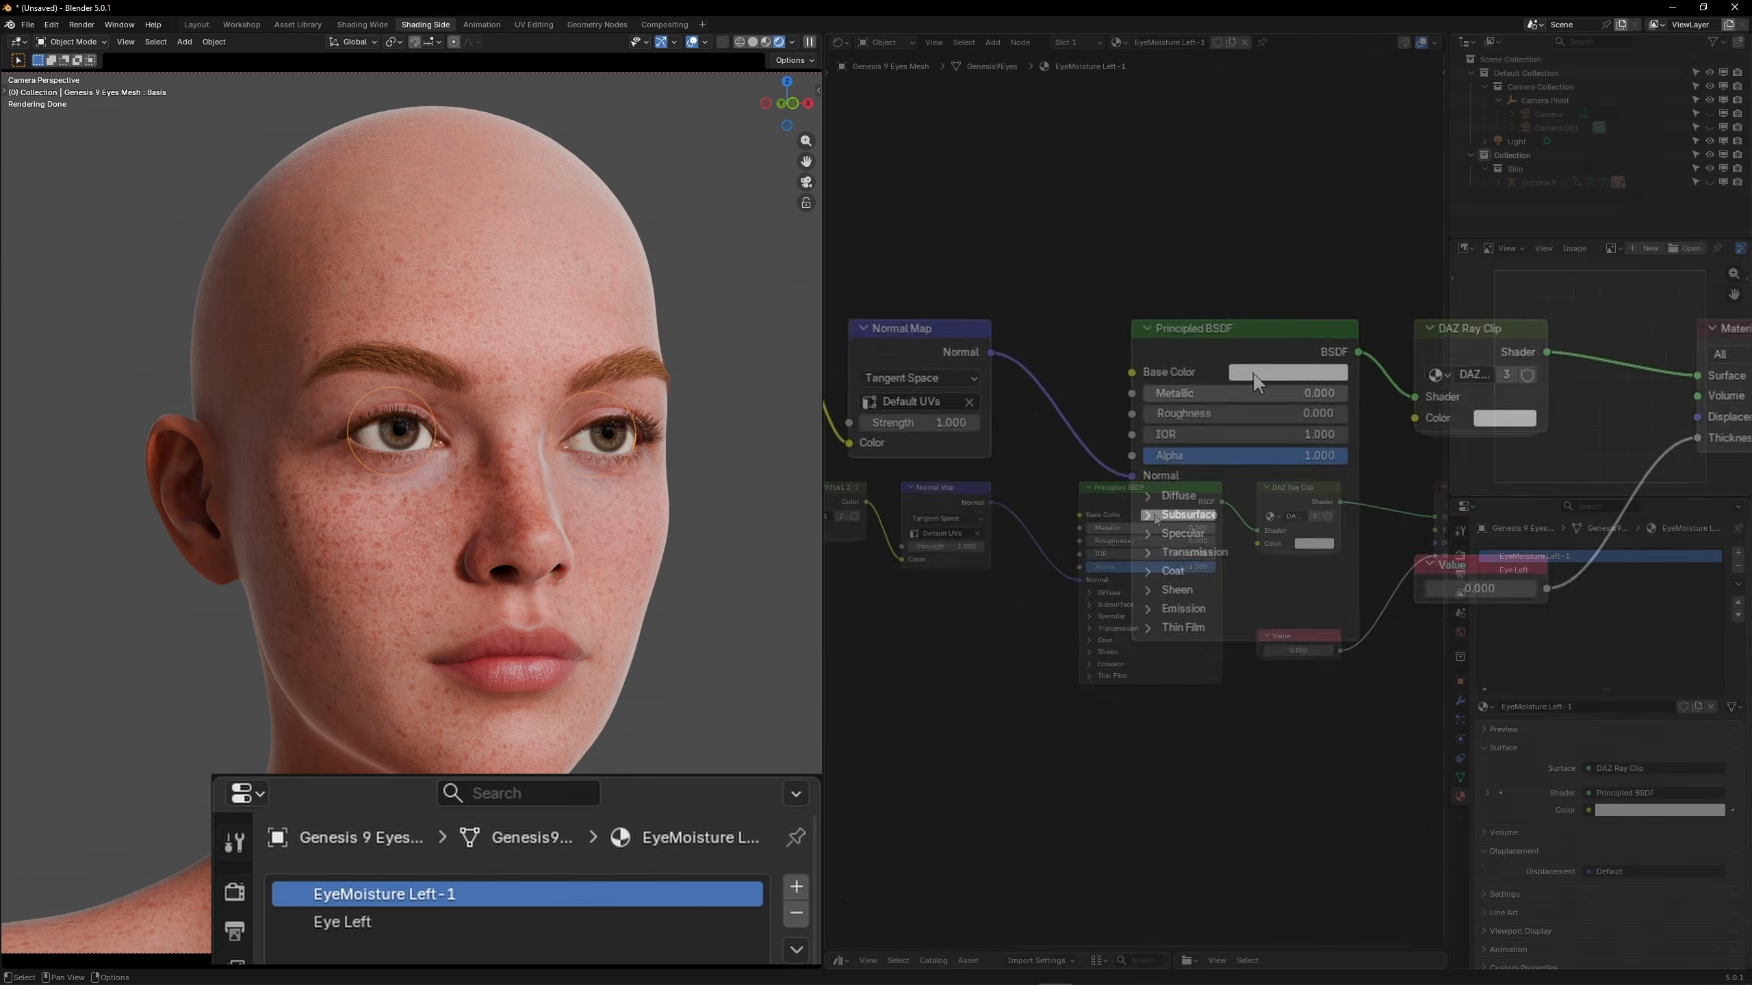
left_click(1275, 415)
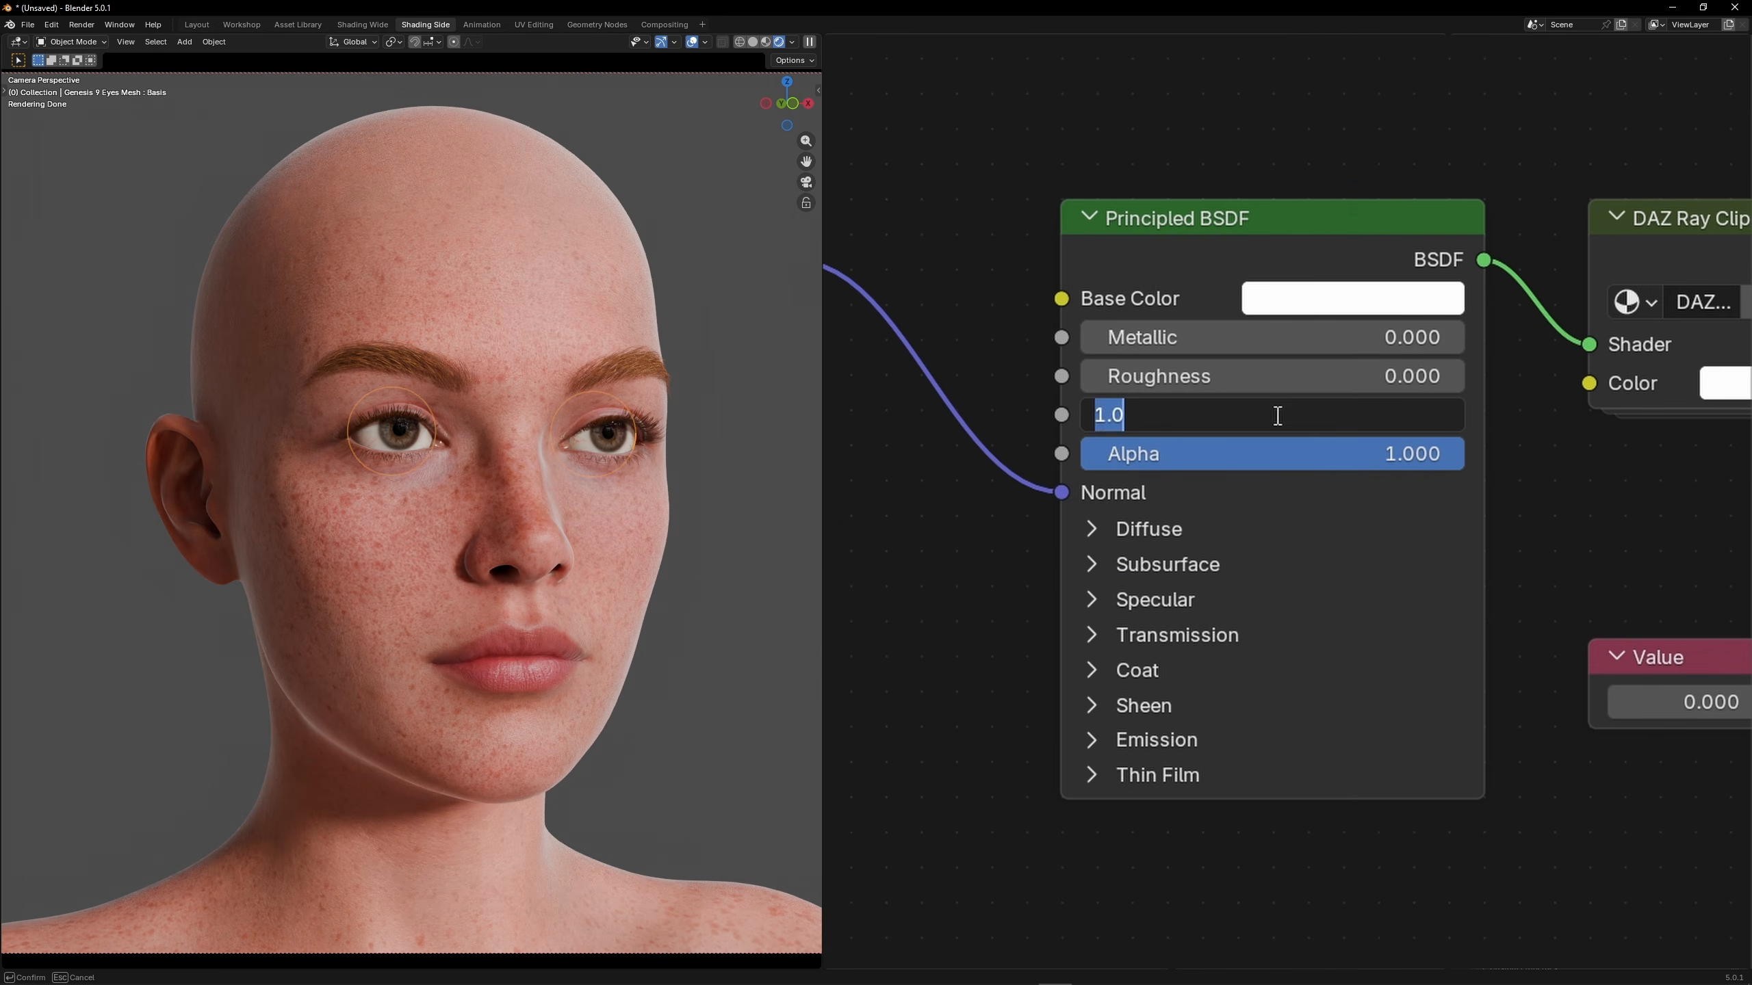
type("1.5")
key("Return")
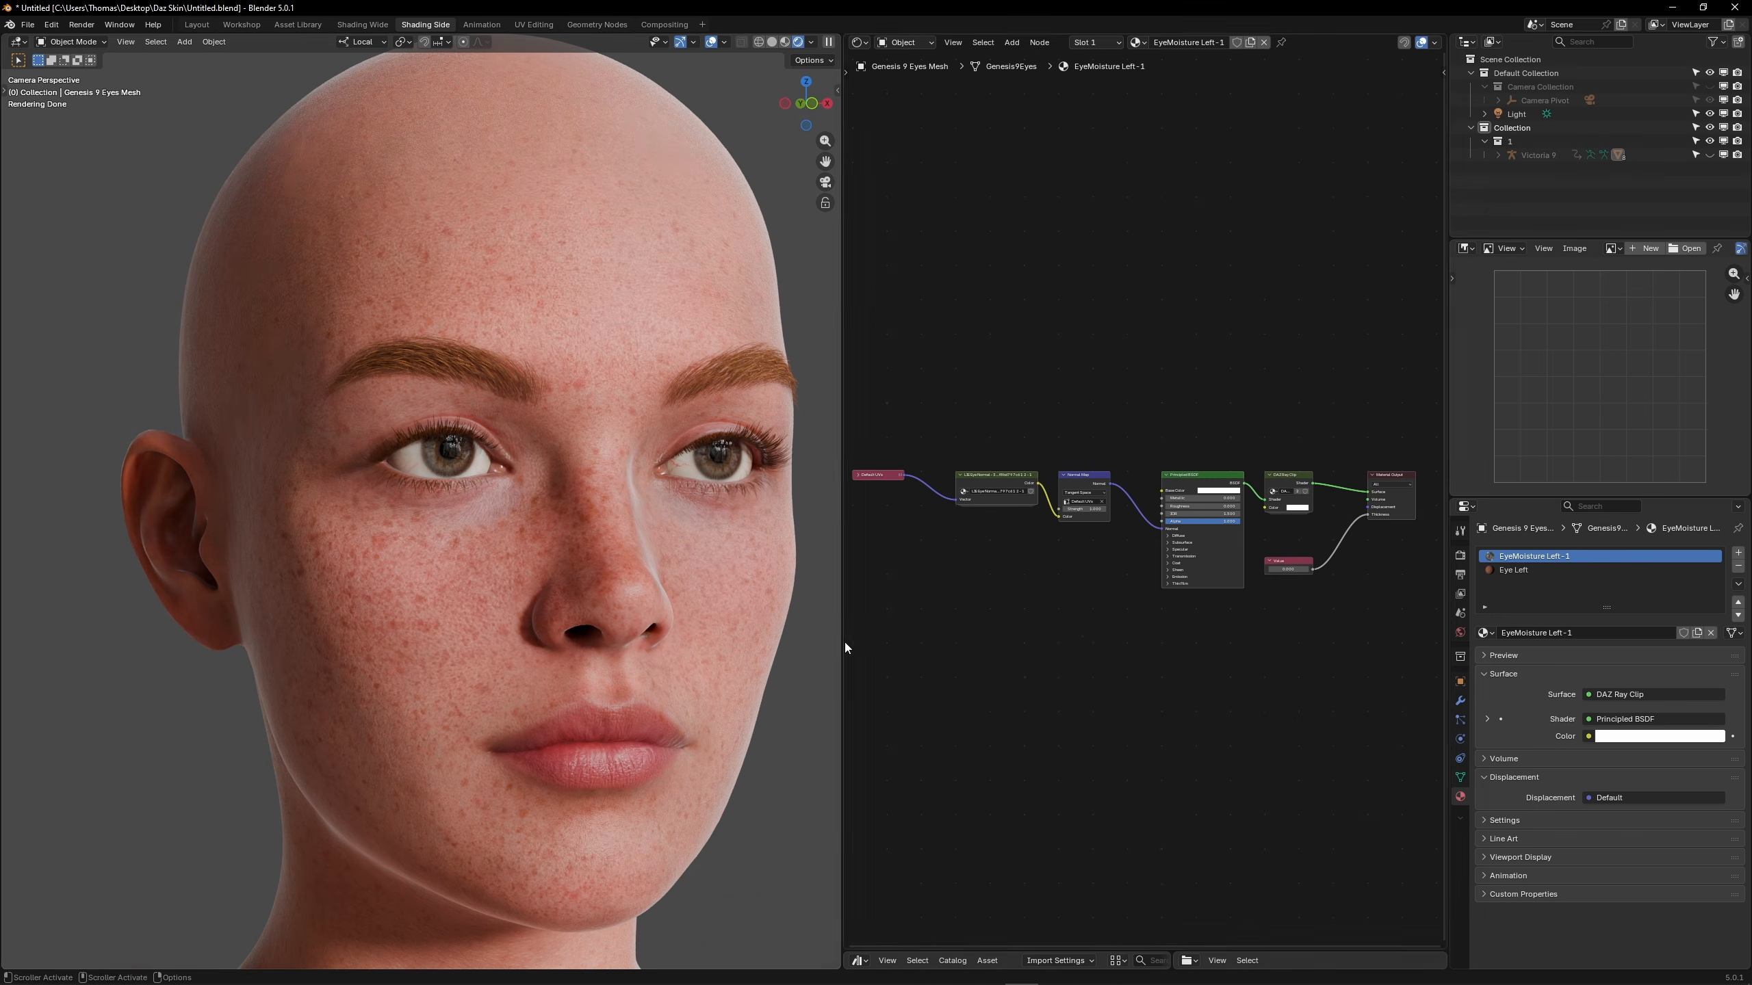
Step: Select the tear mesh around the eye and set its Principled BSDF IOR to 1.5
left_click(496, 469)
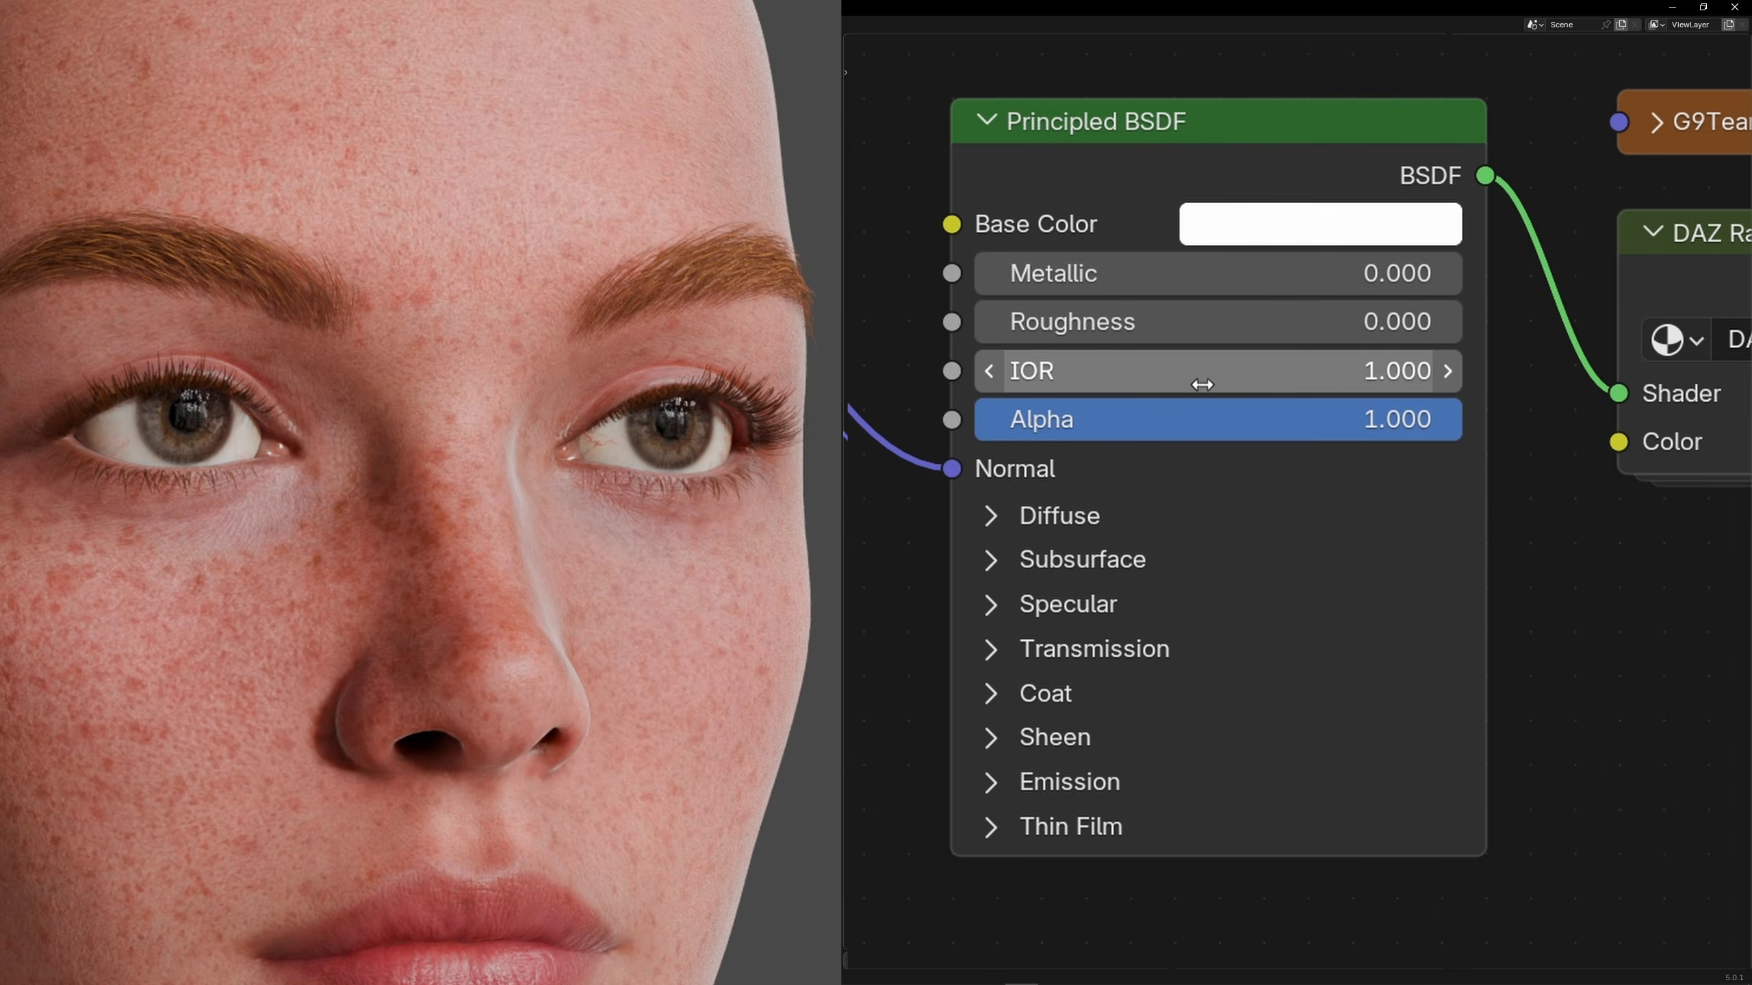
left_click(1197, 380)
type("1.5")
key("Return")
Step: Increase the tear material's IOR to 3 and set its roughness to 0.3
left_click(1149, 372)
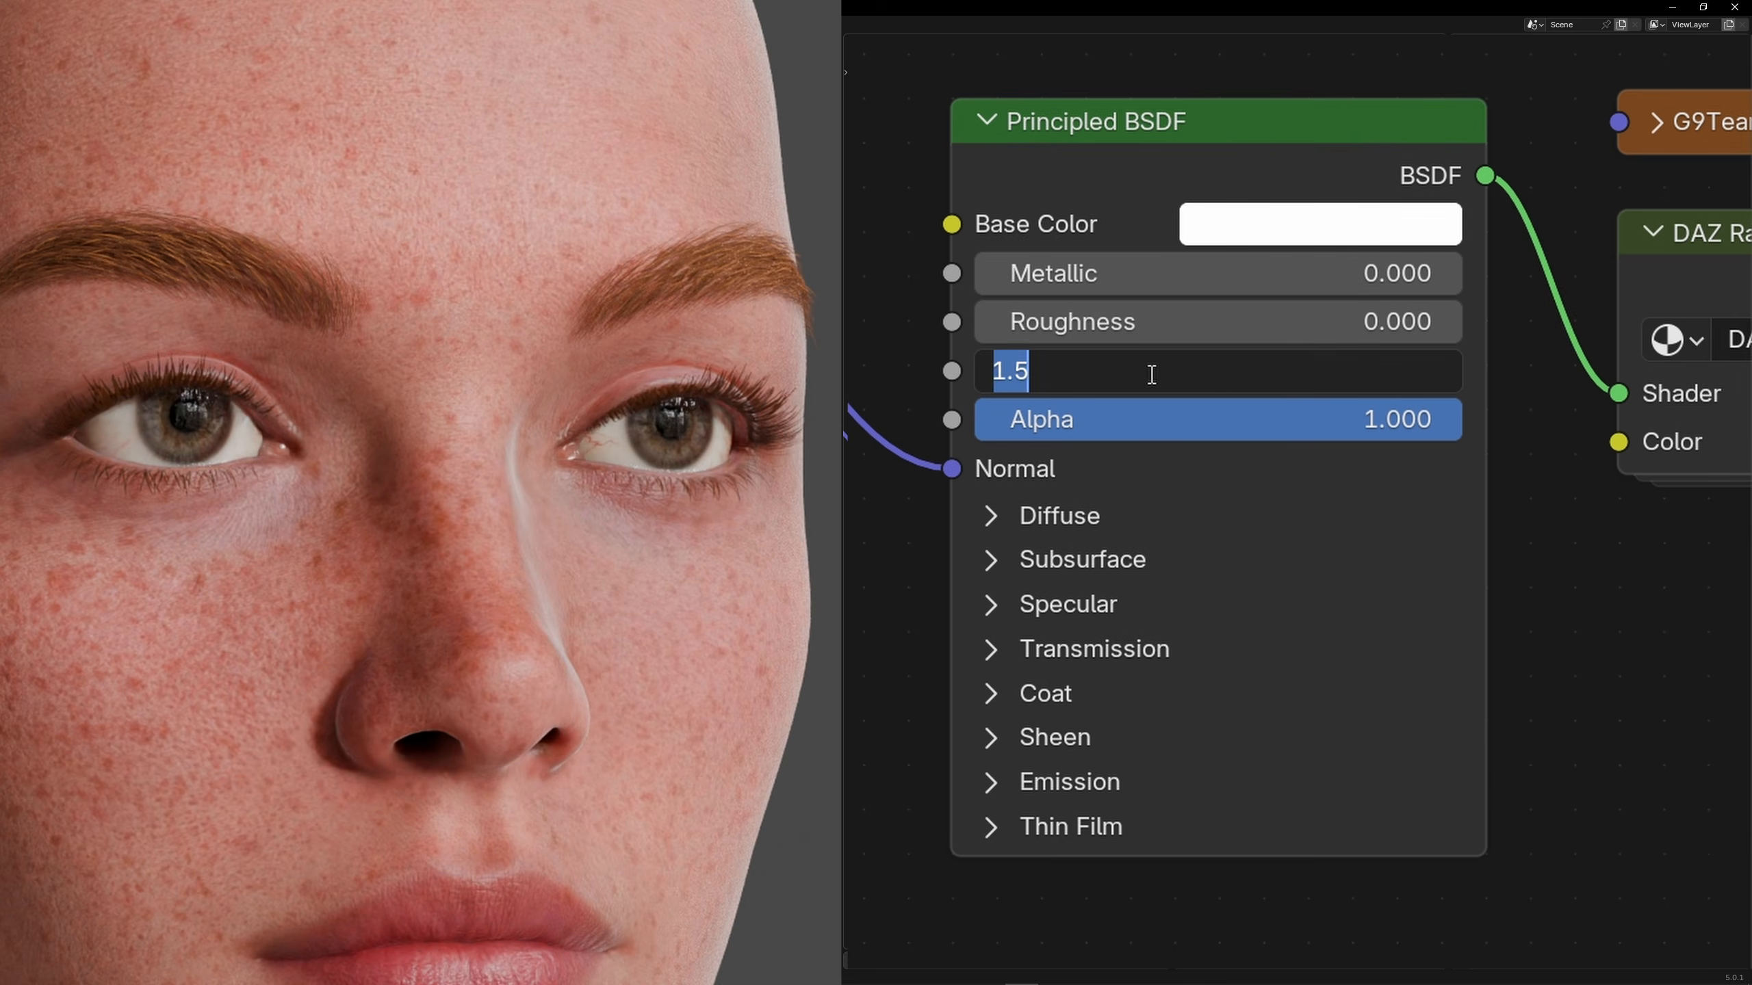
type("3")
key("Return")
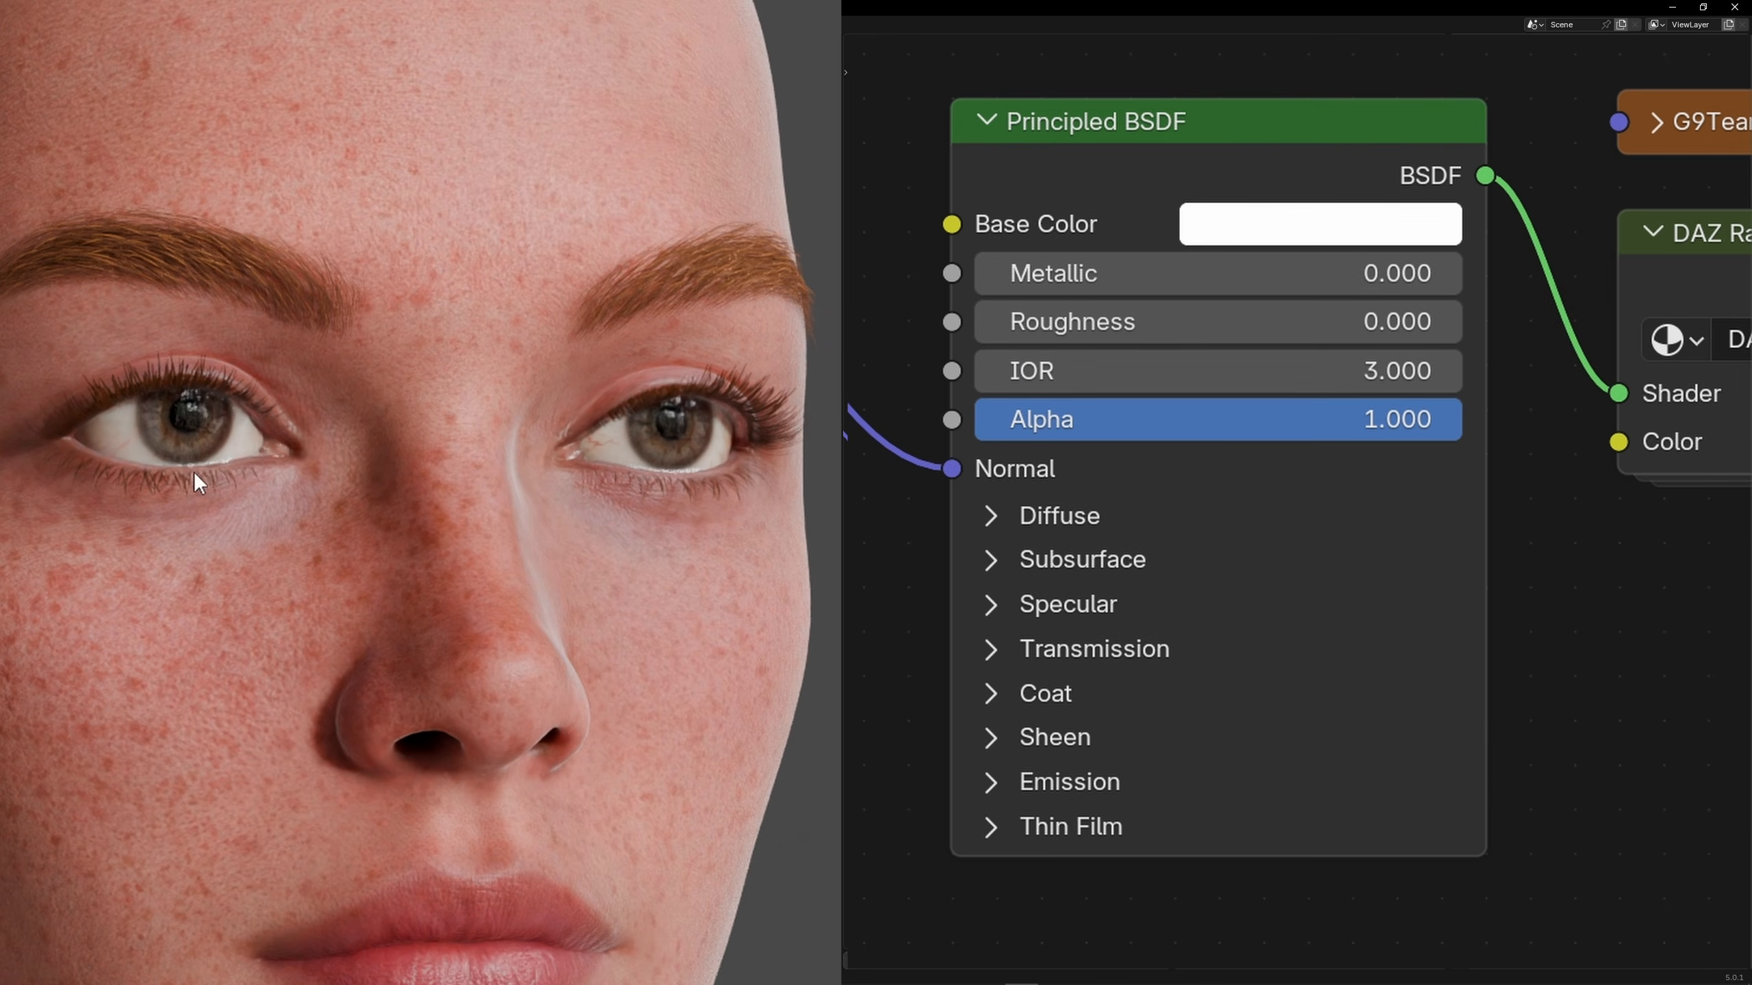
left_click(1129, 323)
type("0.3")
key("Return")
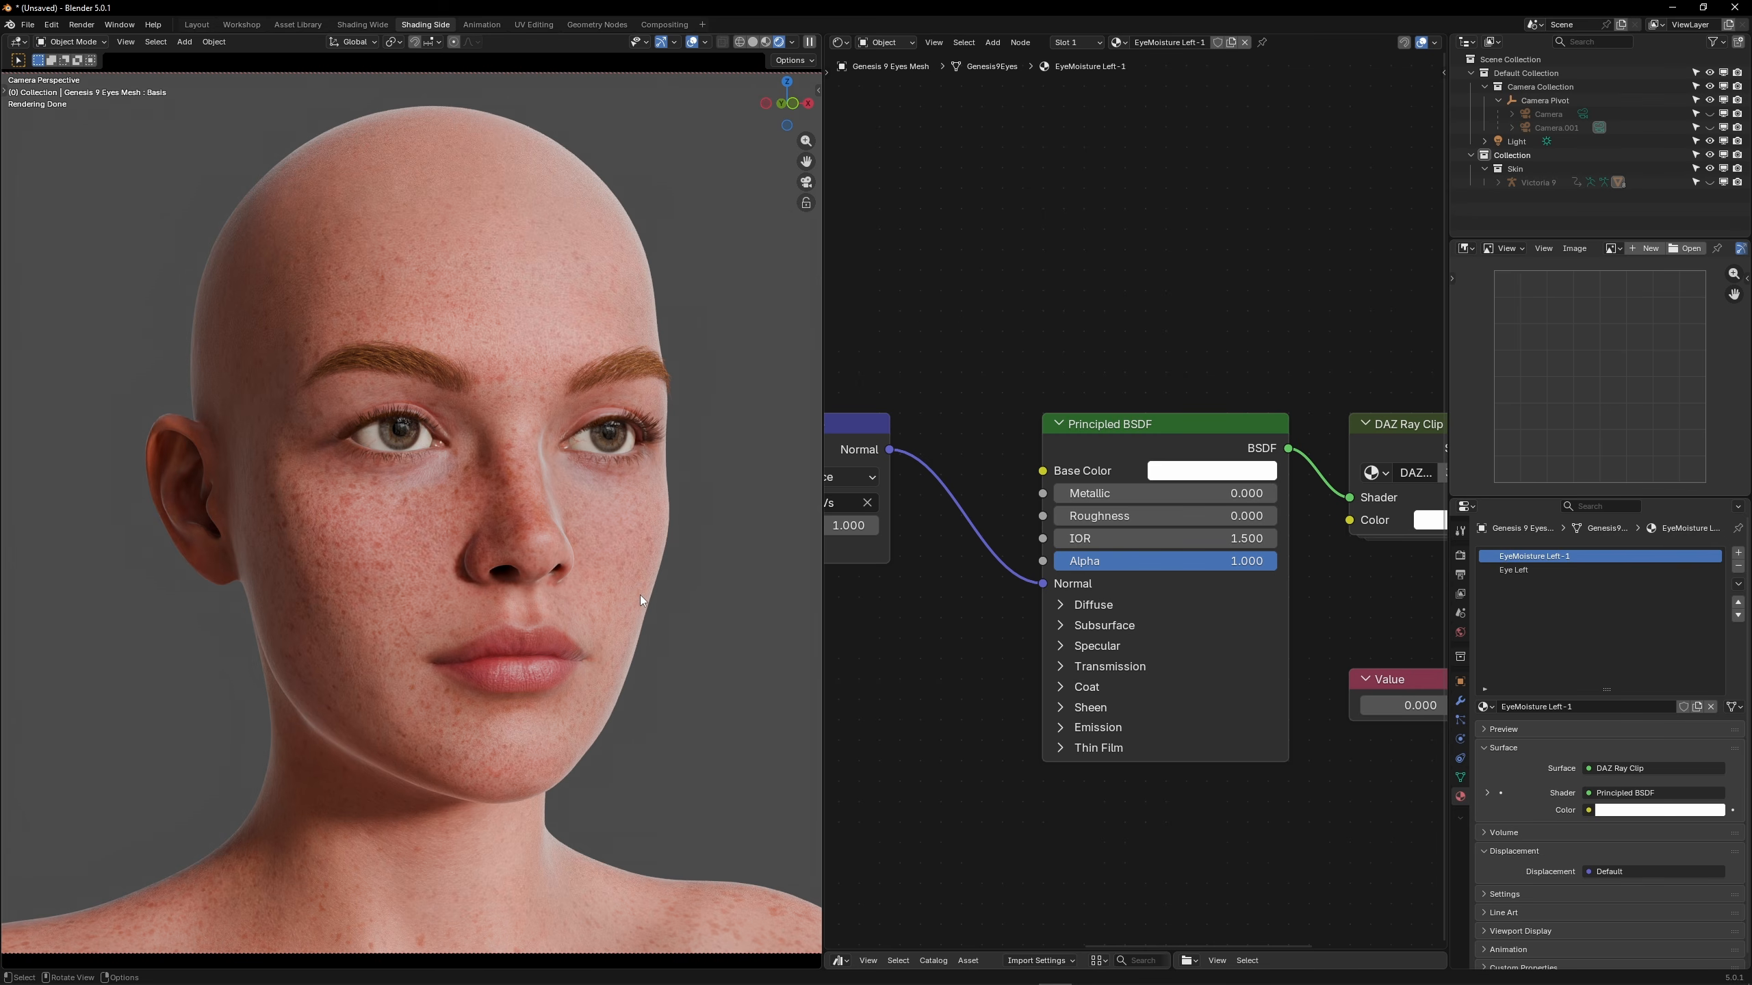
Step: Select the Victoria 9 body mesh and display the whole node tree of its Head material
left_click(641, 593)
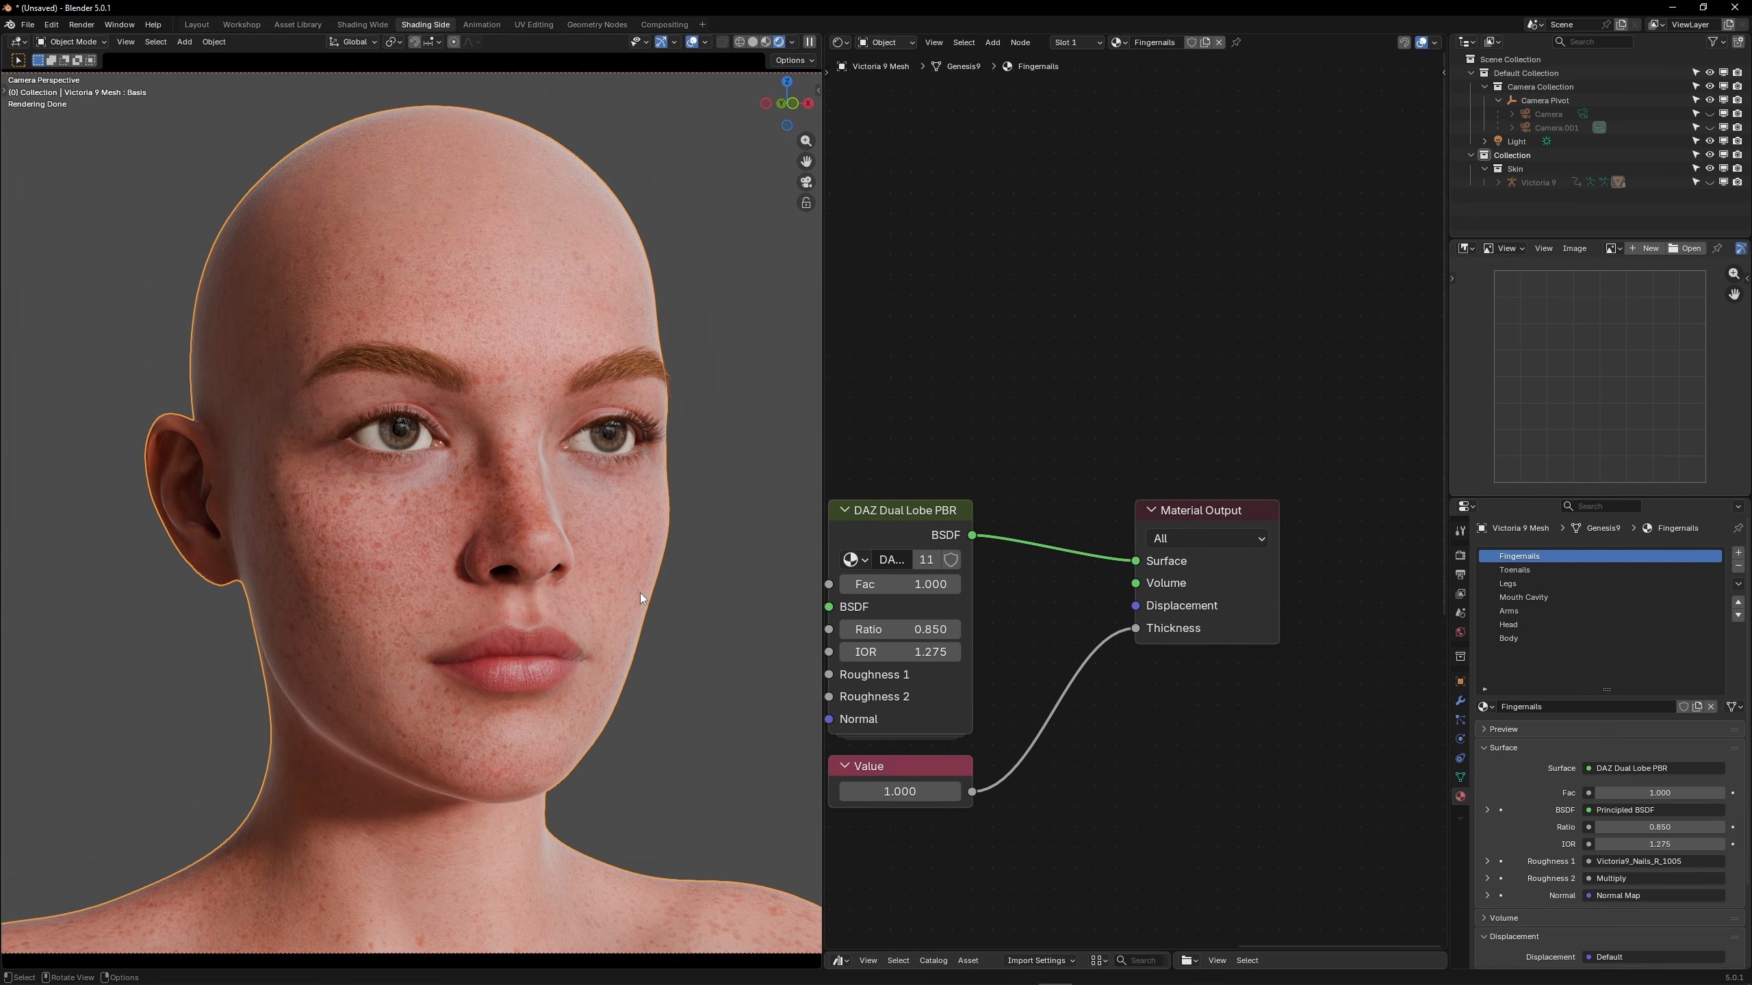
key("Home")
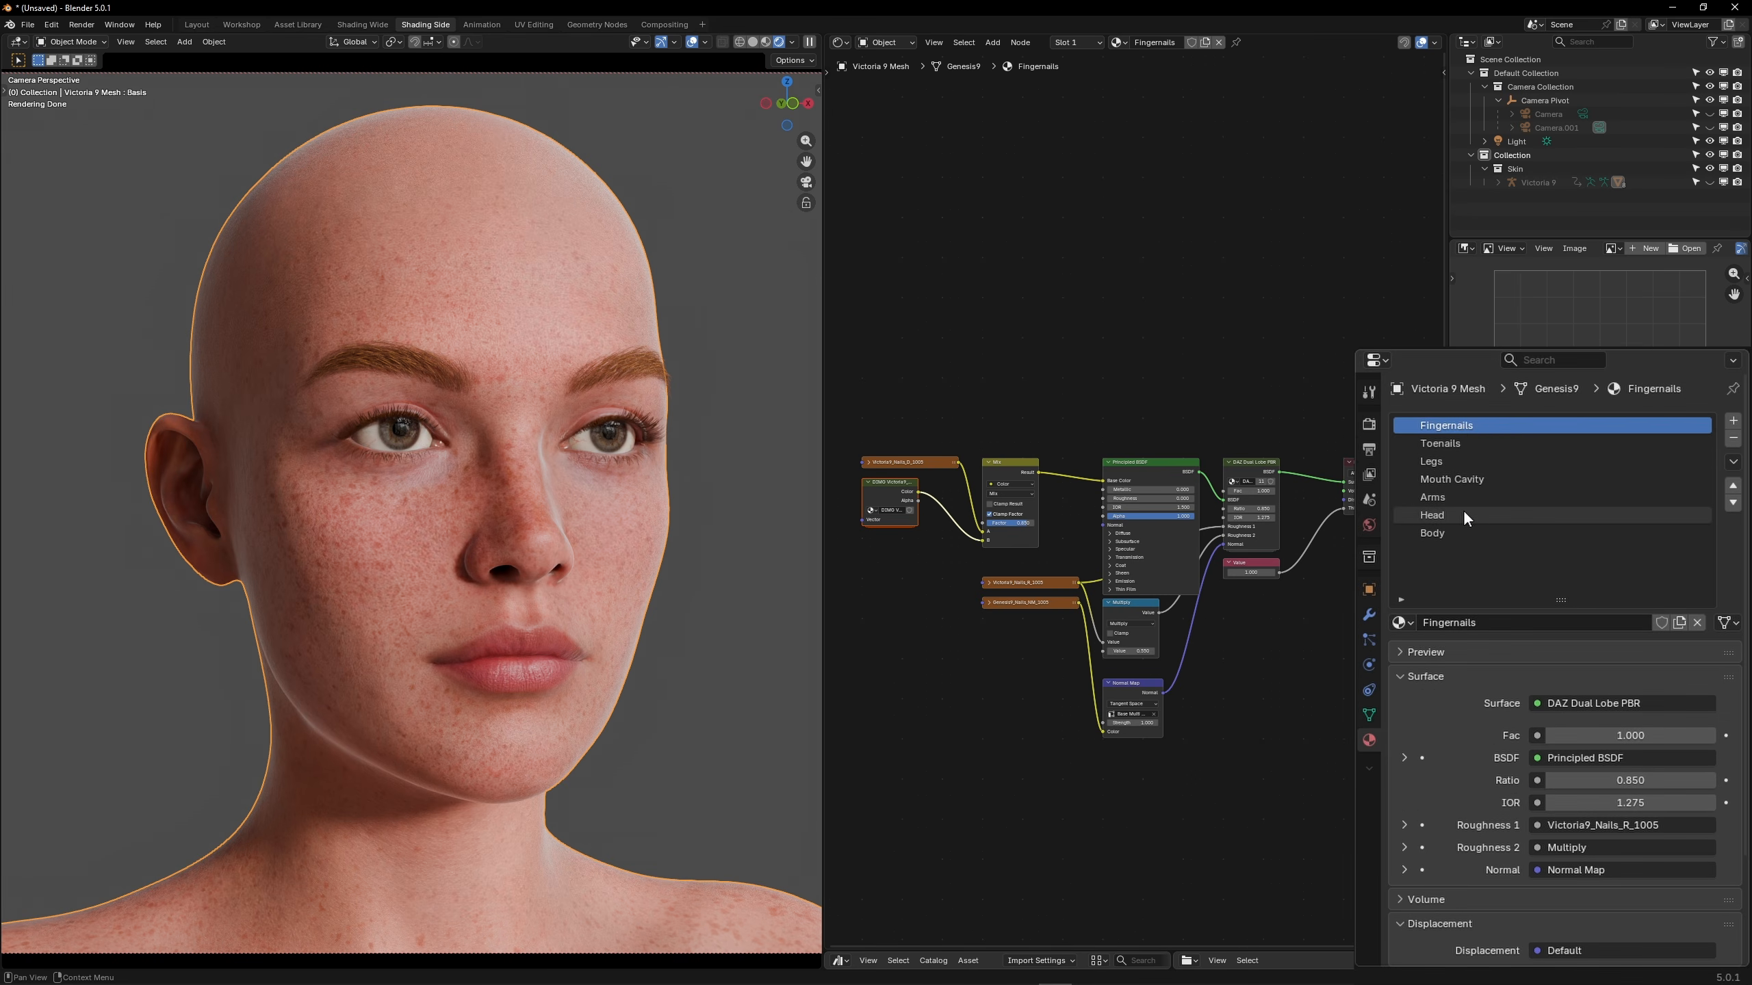
left_click(1528, 516)
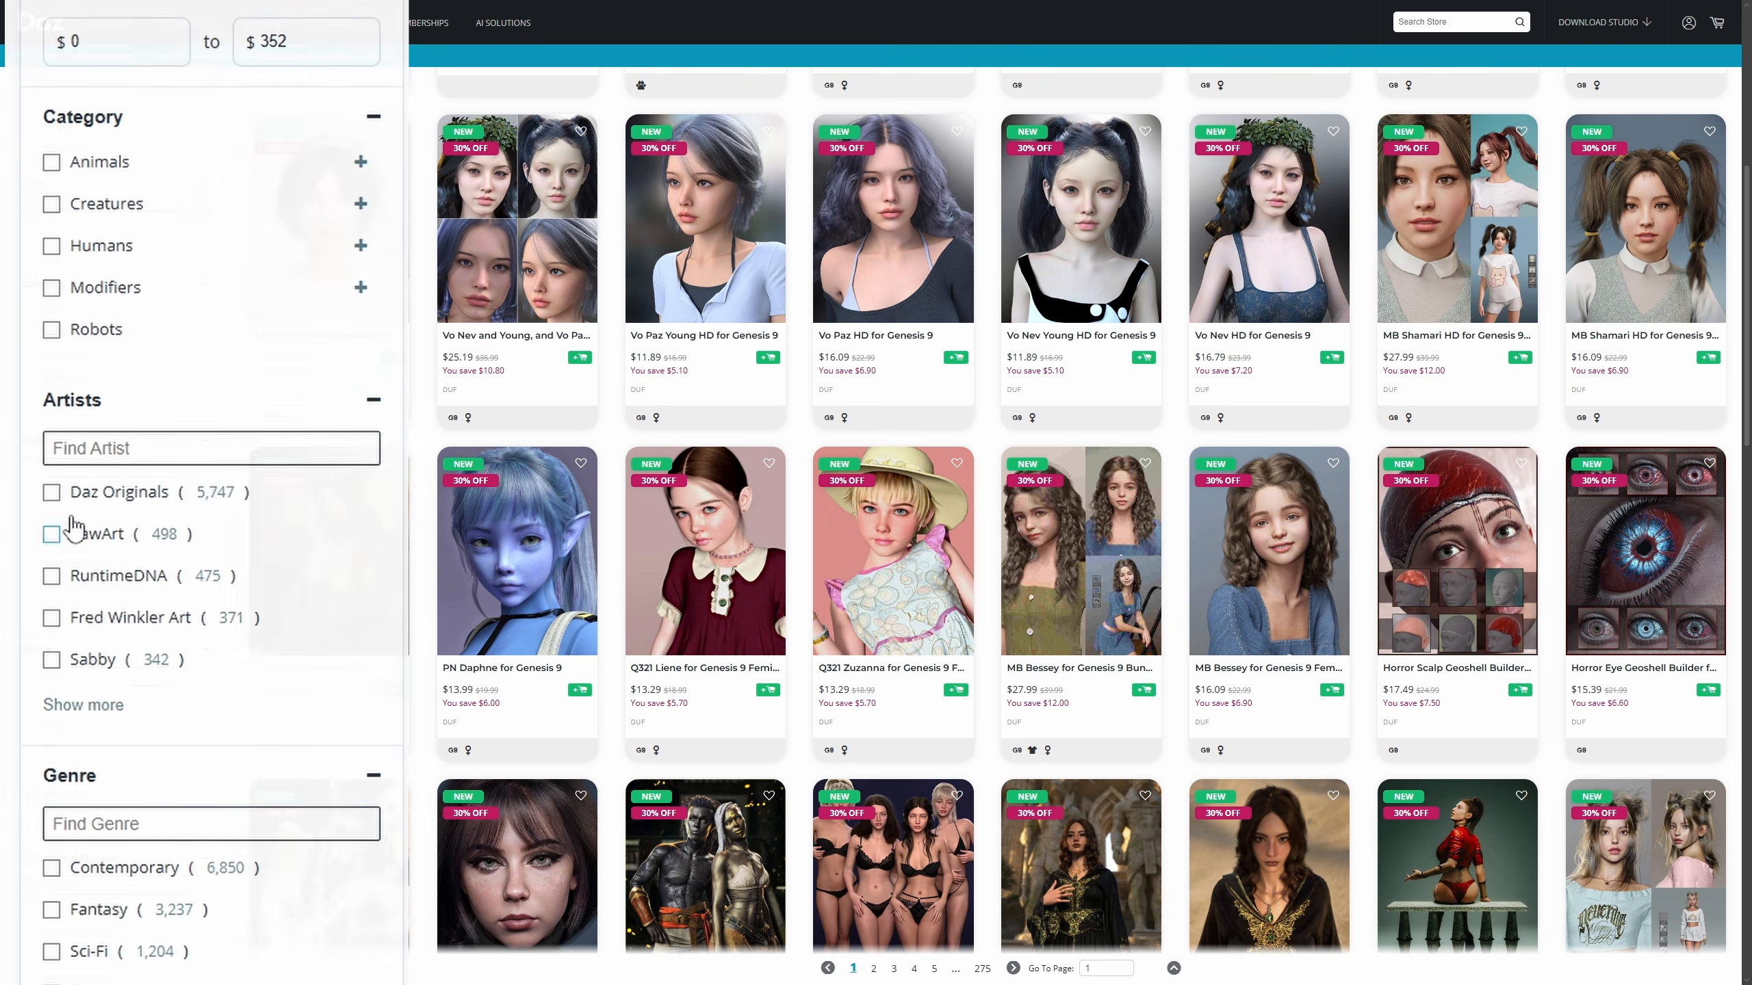
Step: Switch to the Daz 3D store in the browser and filter the products by the artist Daz Originals
left_click(55, 492)
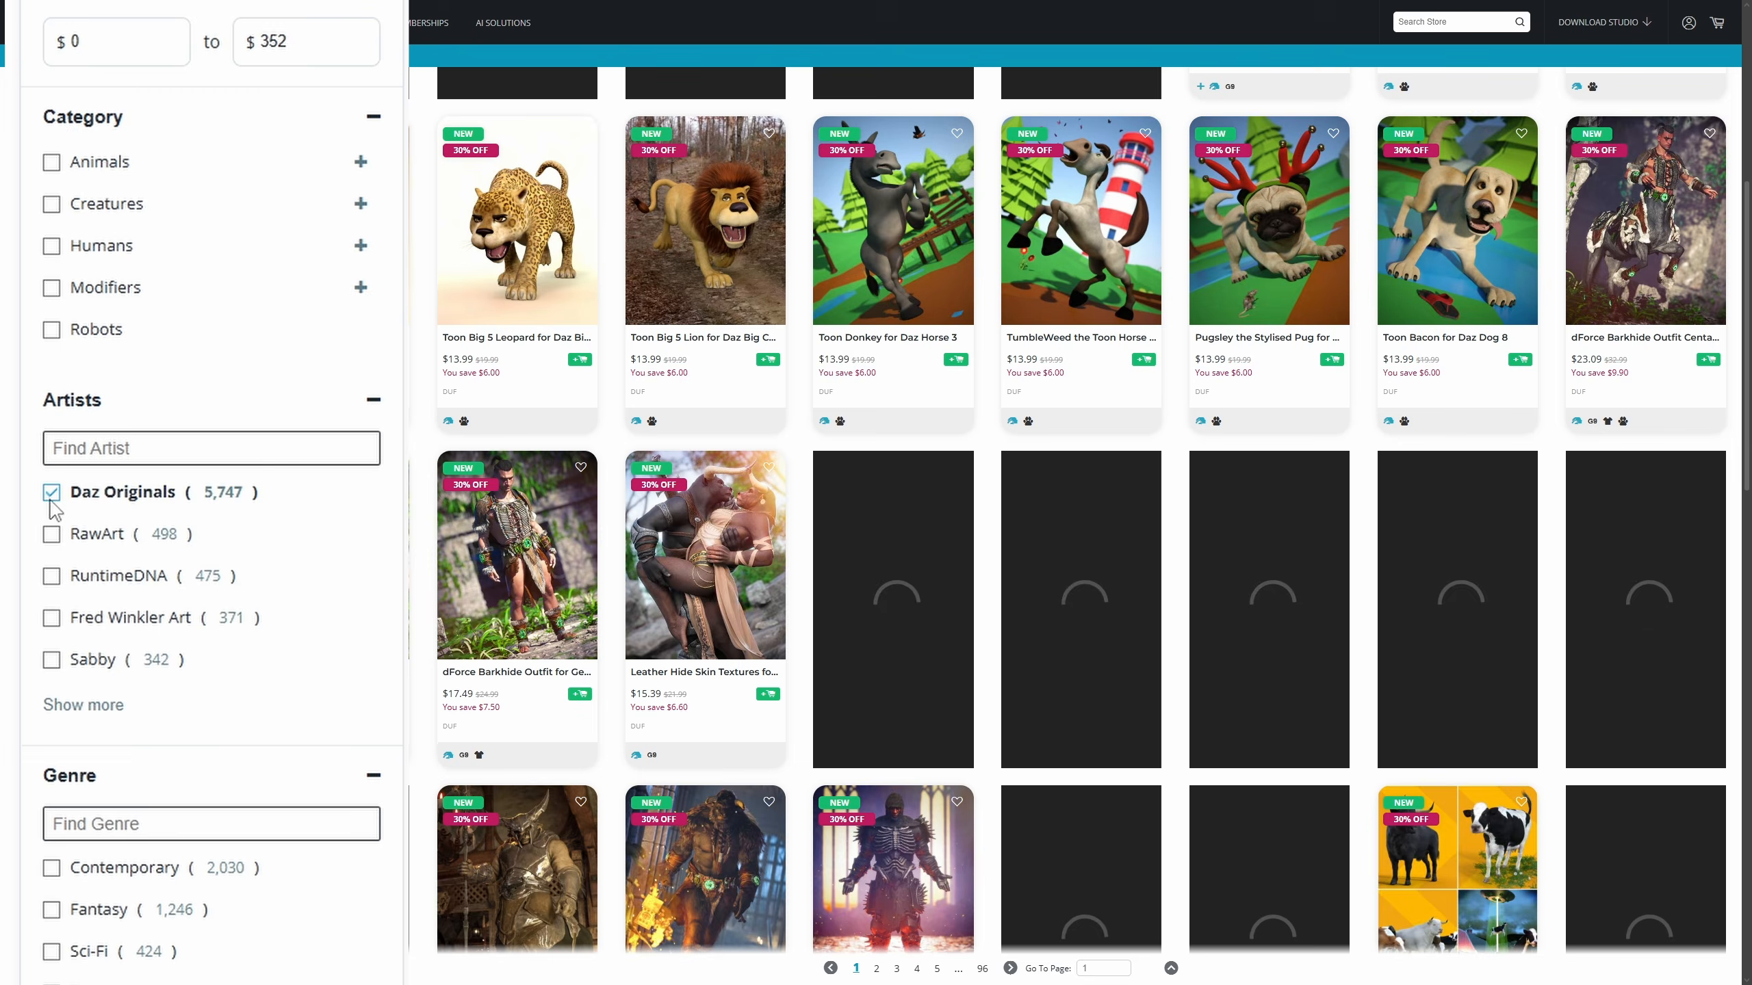
scroll(69, 524, "down", 6)
left_click(117, 759)
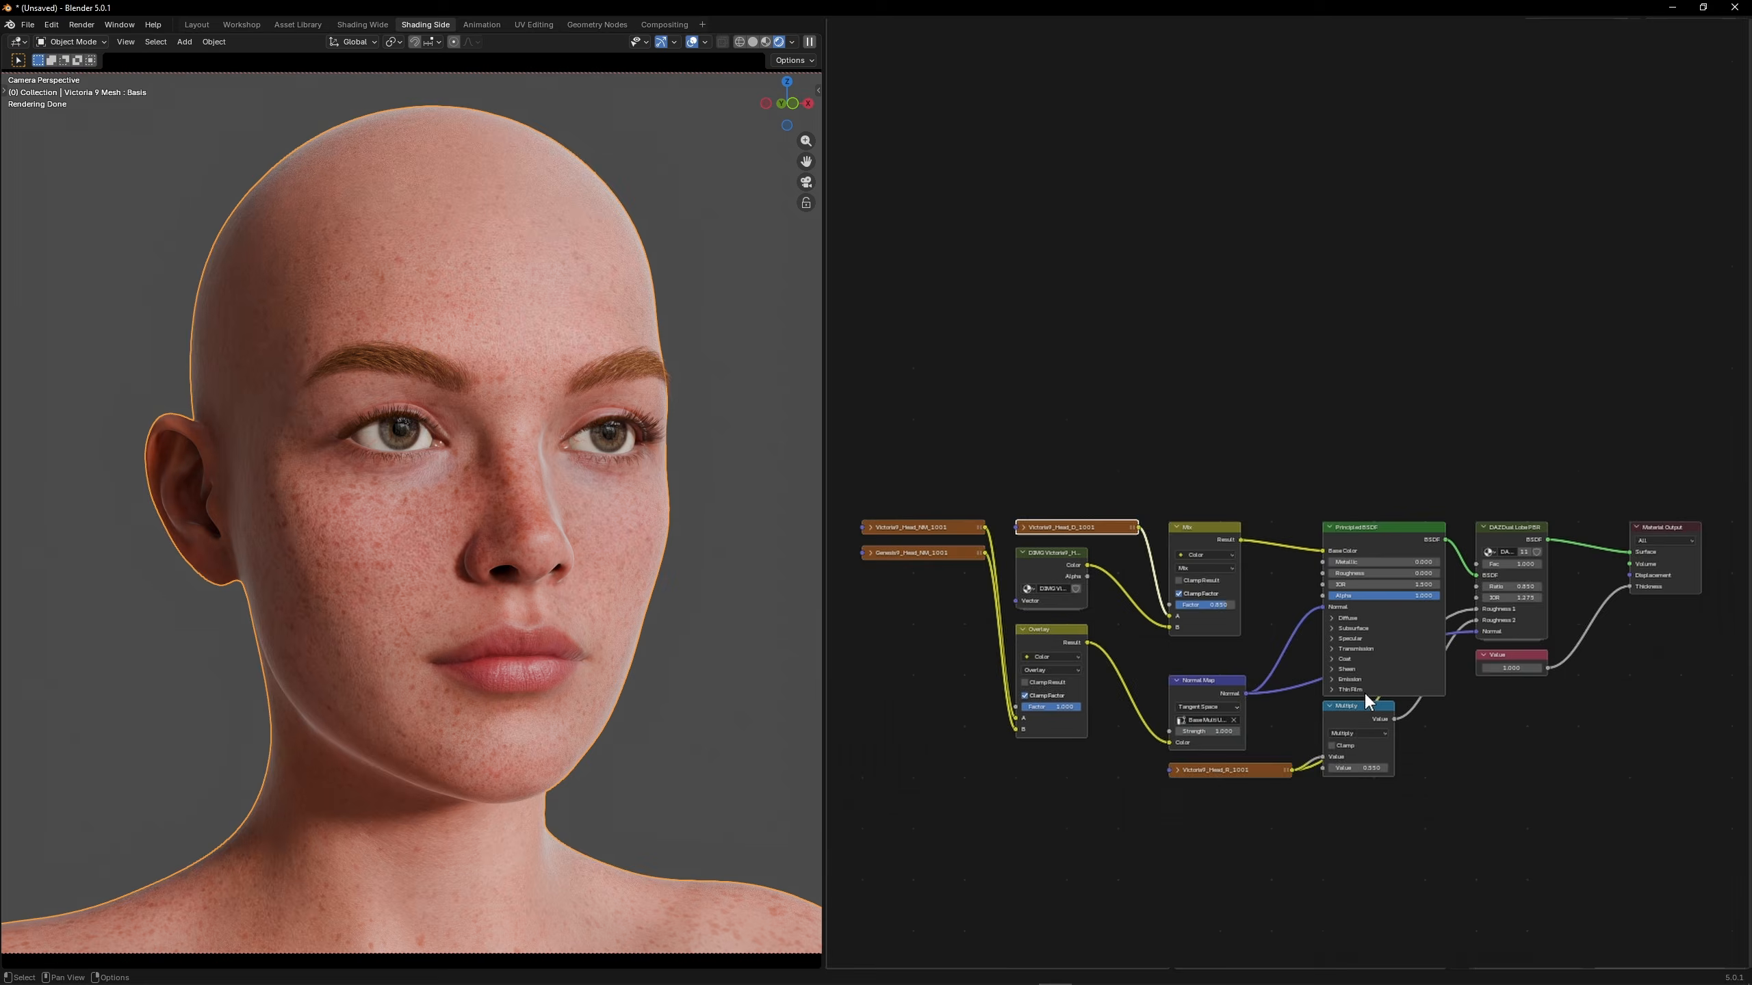
Step: Try a factor of 0.7 on the Mix node feeding the Head material's base color, and settle on 0.75
scroll(1368, 705, "up", 4)
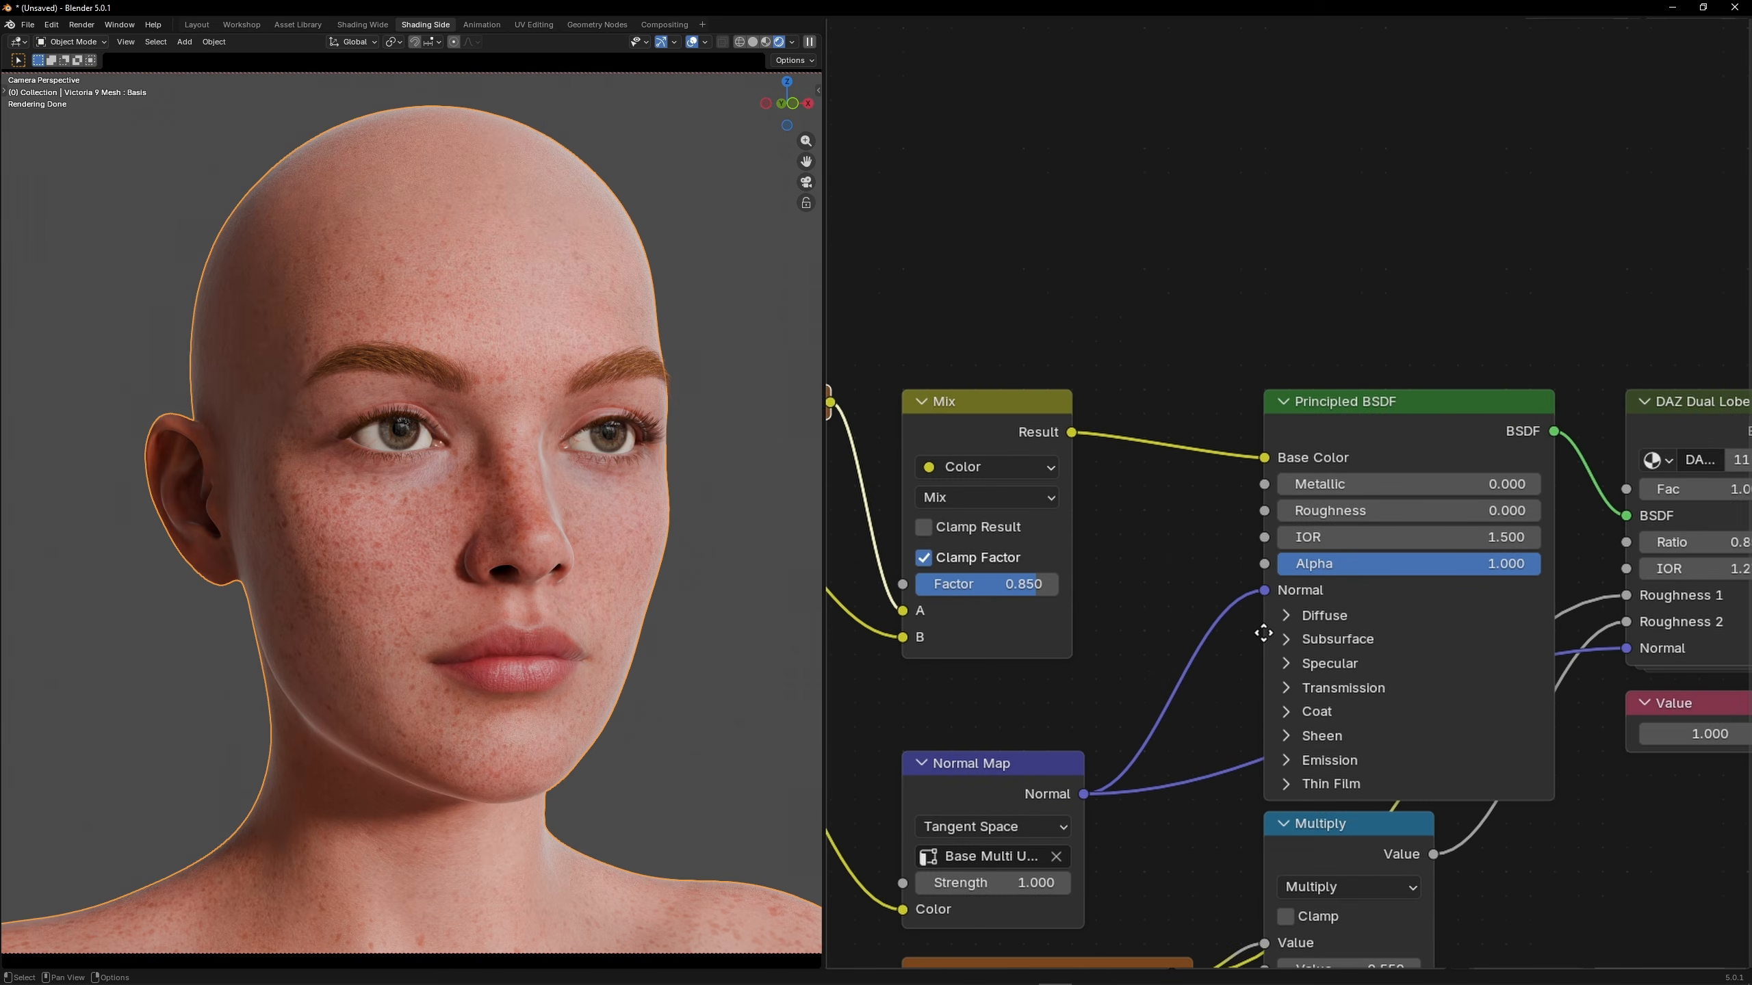
middle_click_drag(1168, 601, 1388, 601)
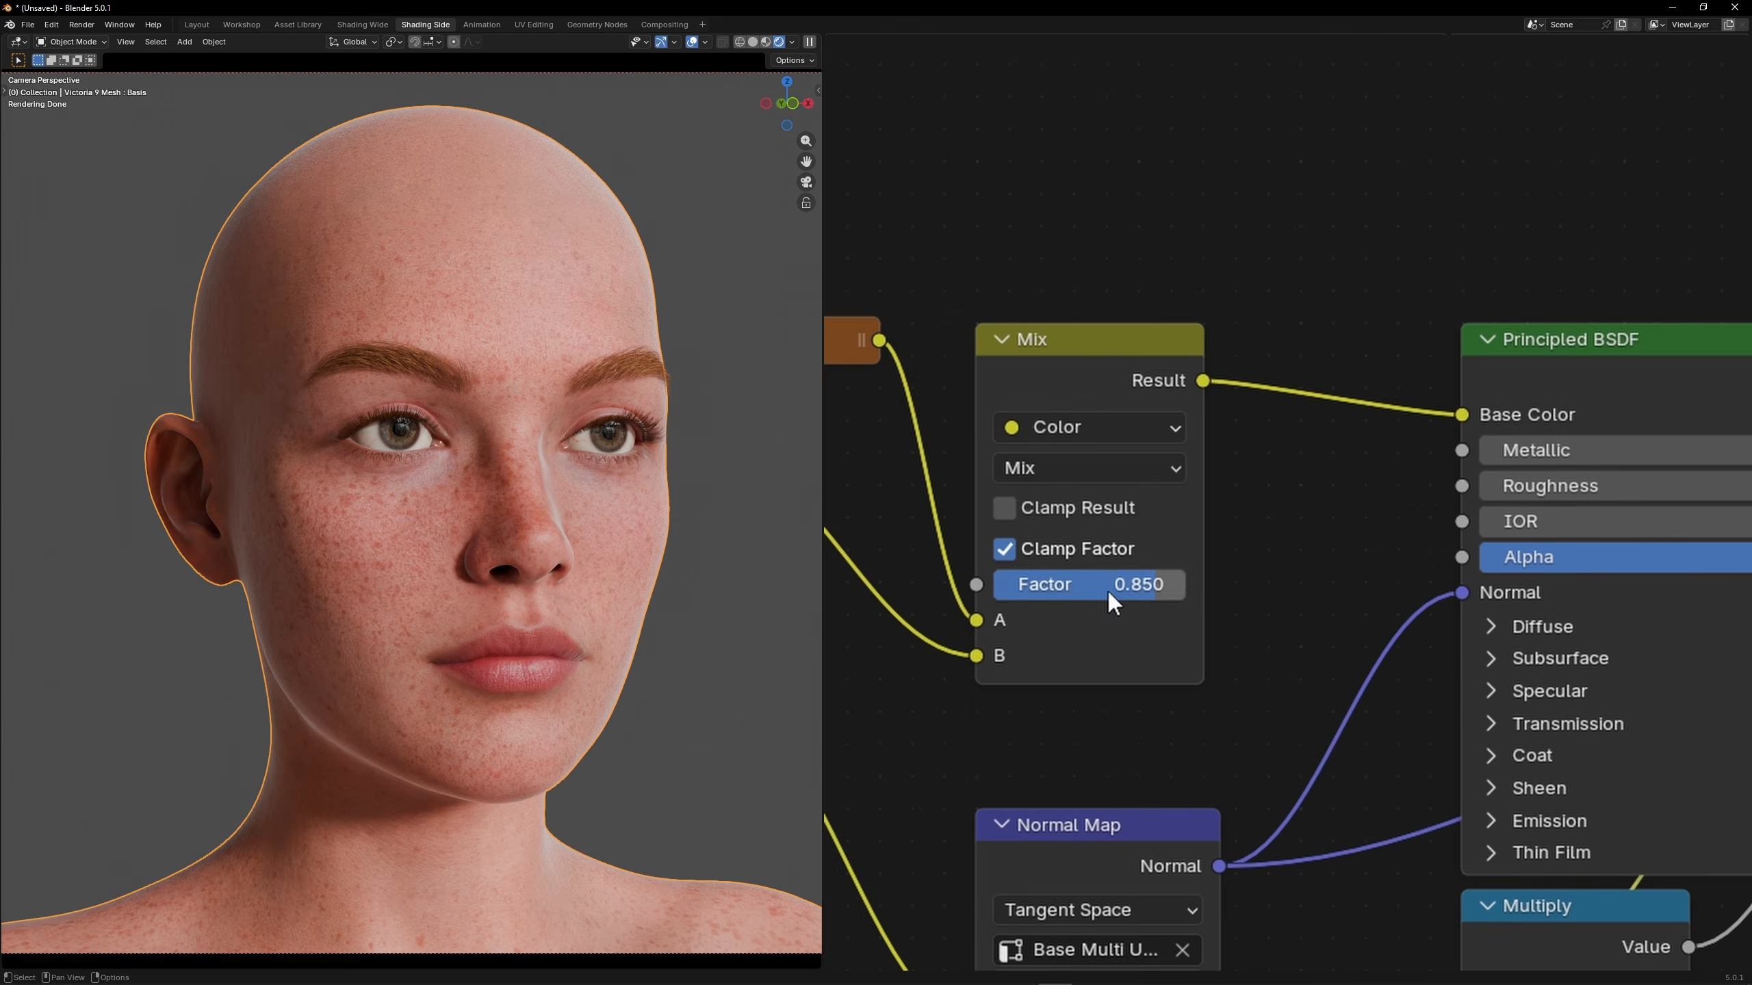
left_click(1109, 593)
type("0.7")
key("Return")
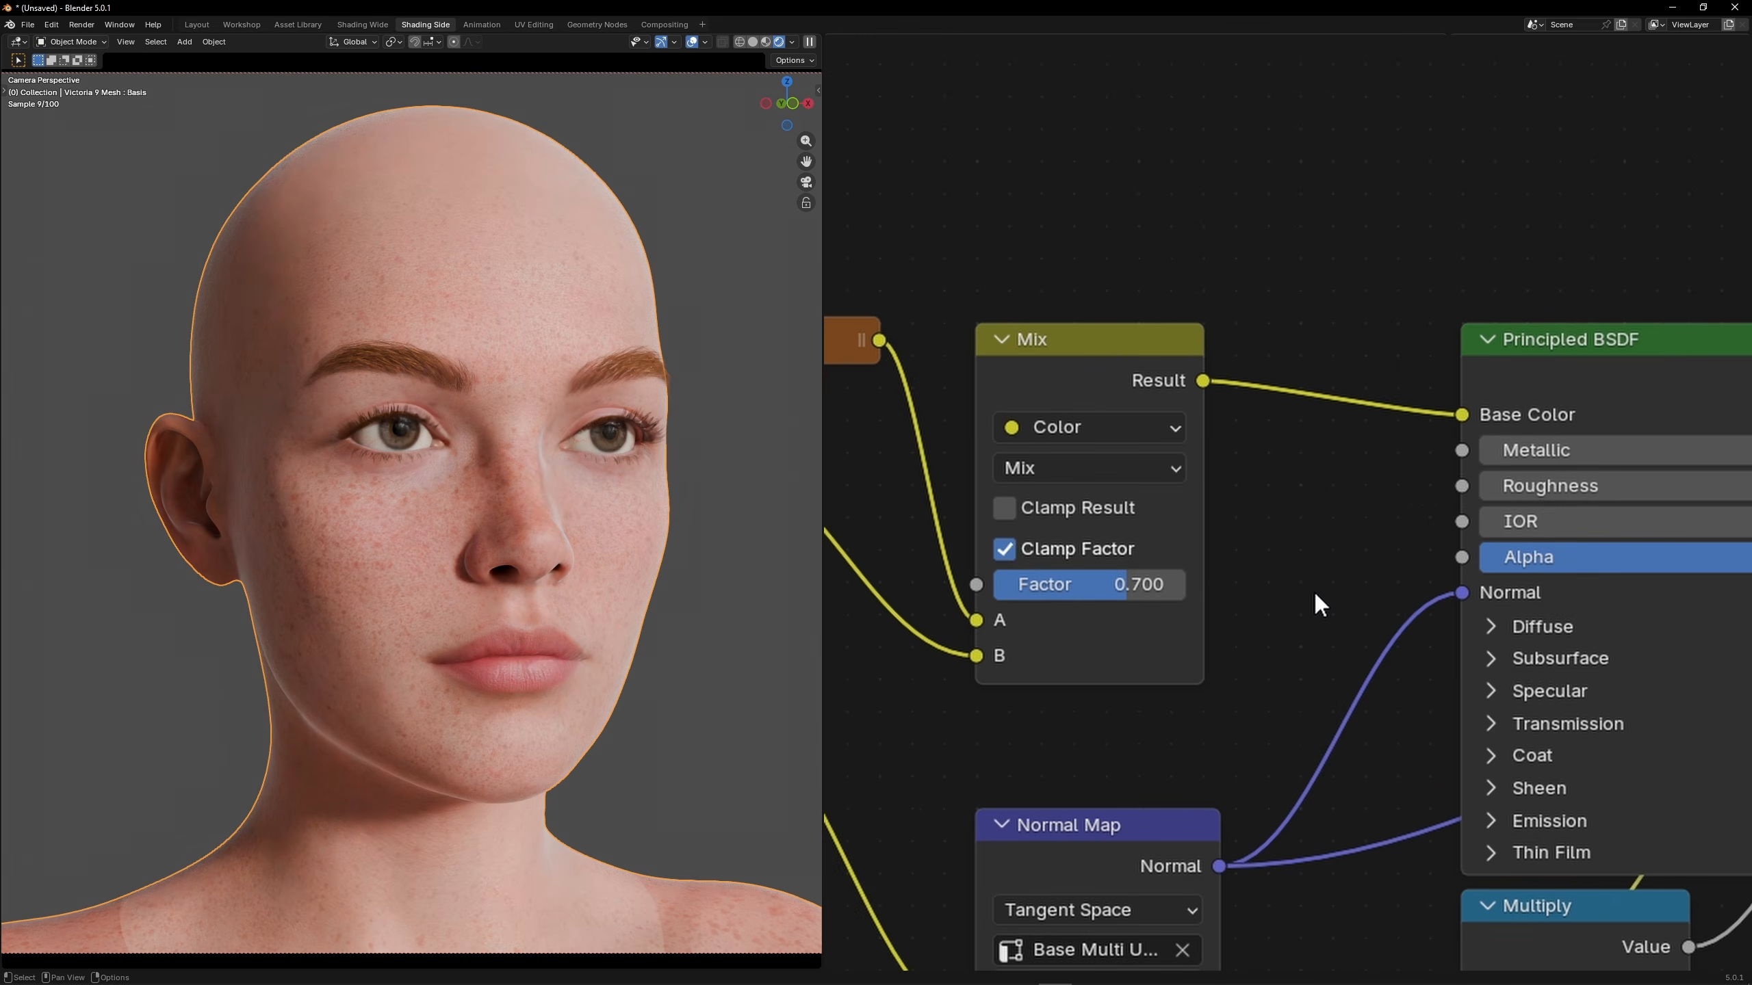
left_click(1110, 593)
type("0.75")
key("Return")
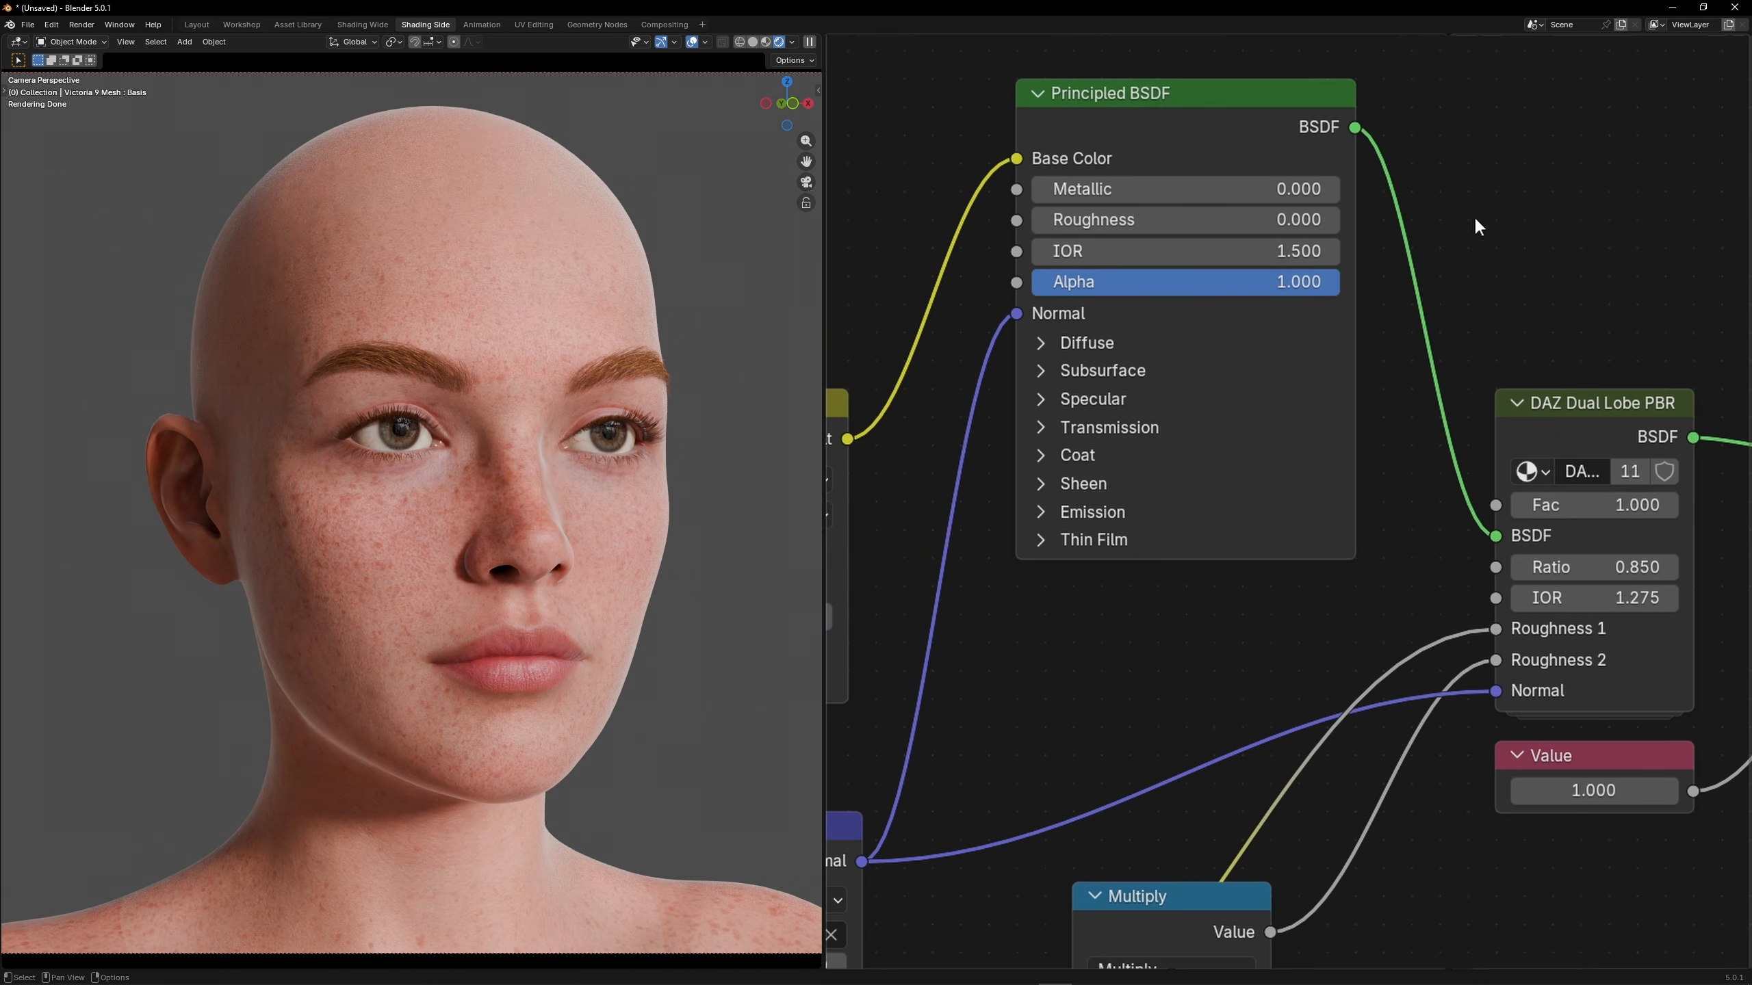
Step: Expand the Head shader's Subsurface settings and try subsurface scales of 0.105 m and 0.05 m
left_click(1042, 371)
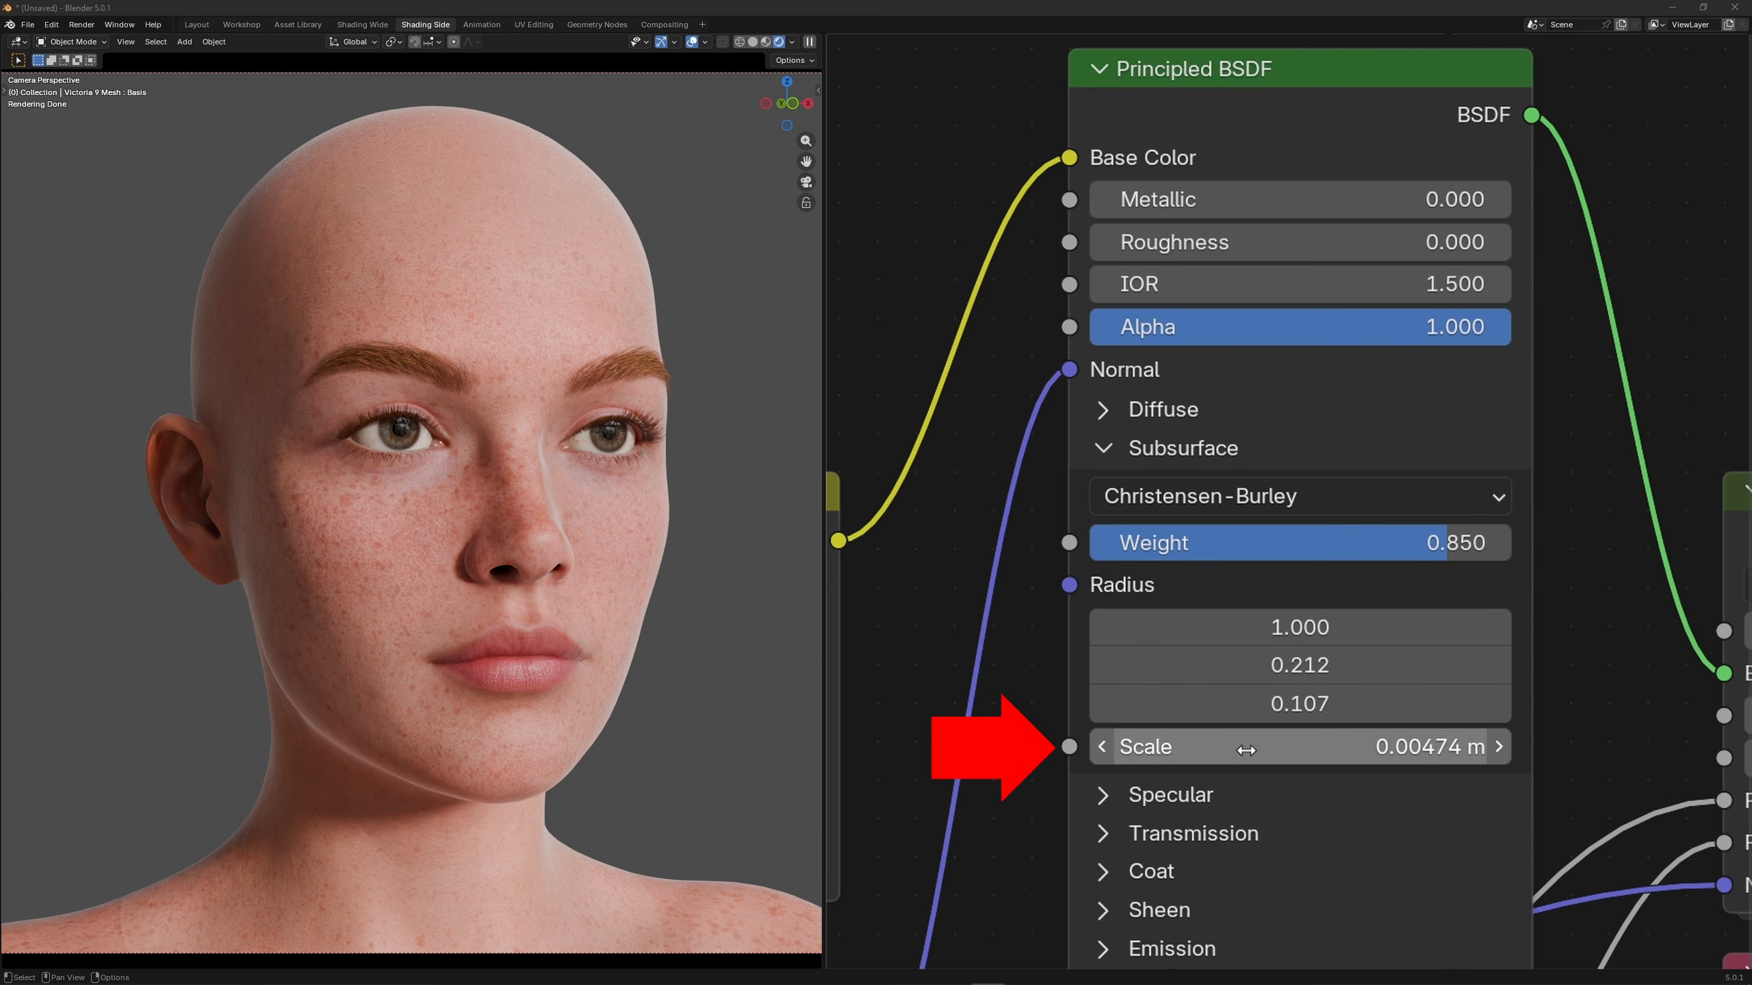
left_click(1502, 749)
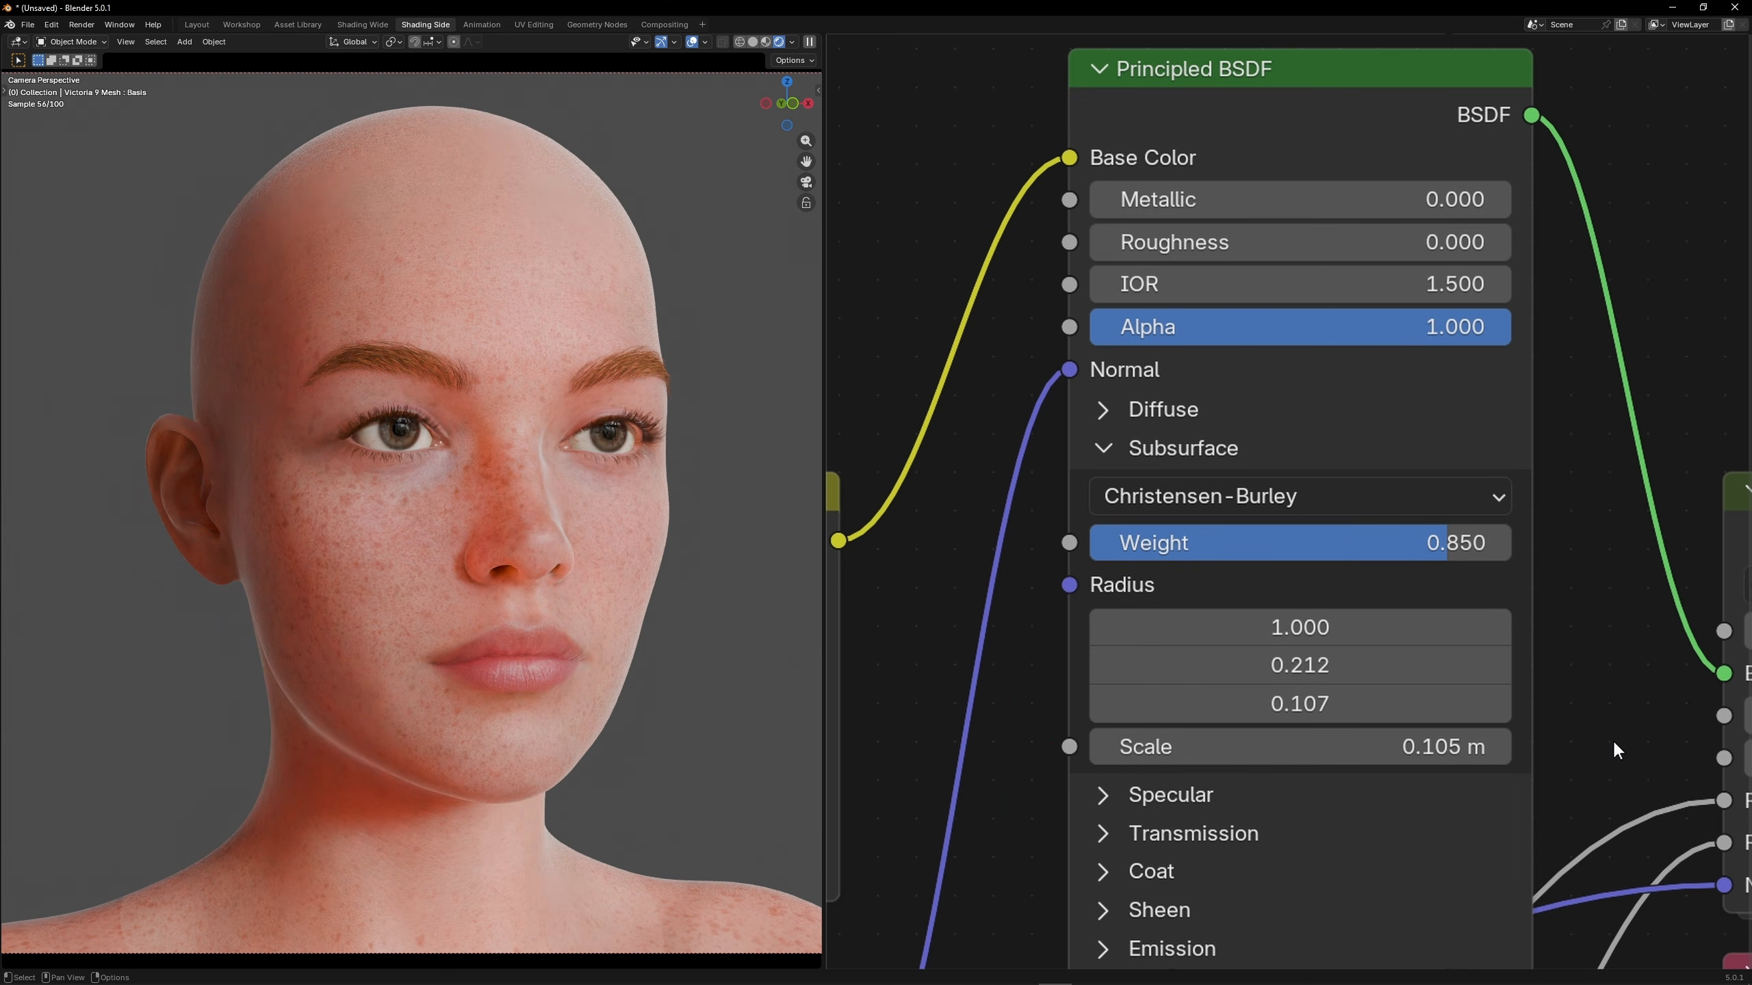
left_click(1290, 746)
left_click_drag(1210, 747, 1124, 745)
type("0.8")
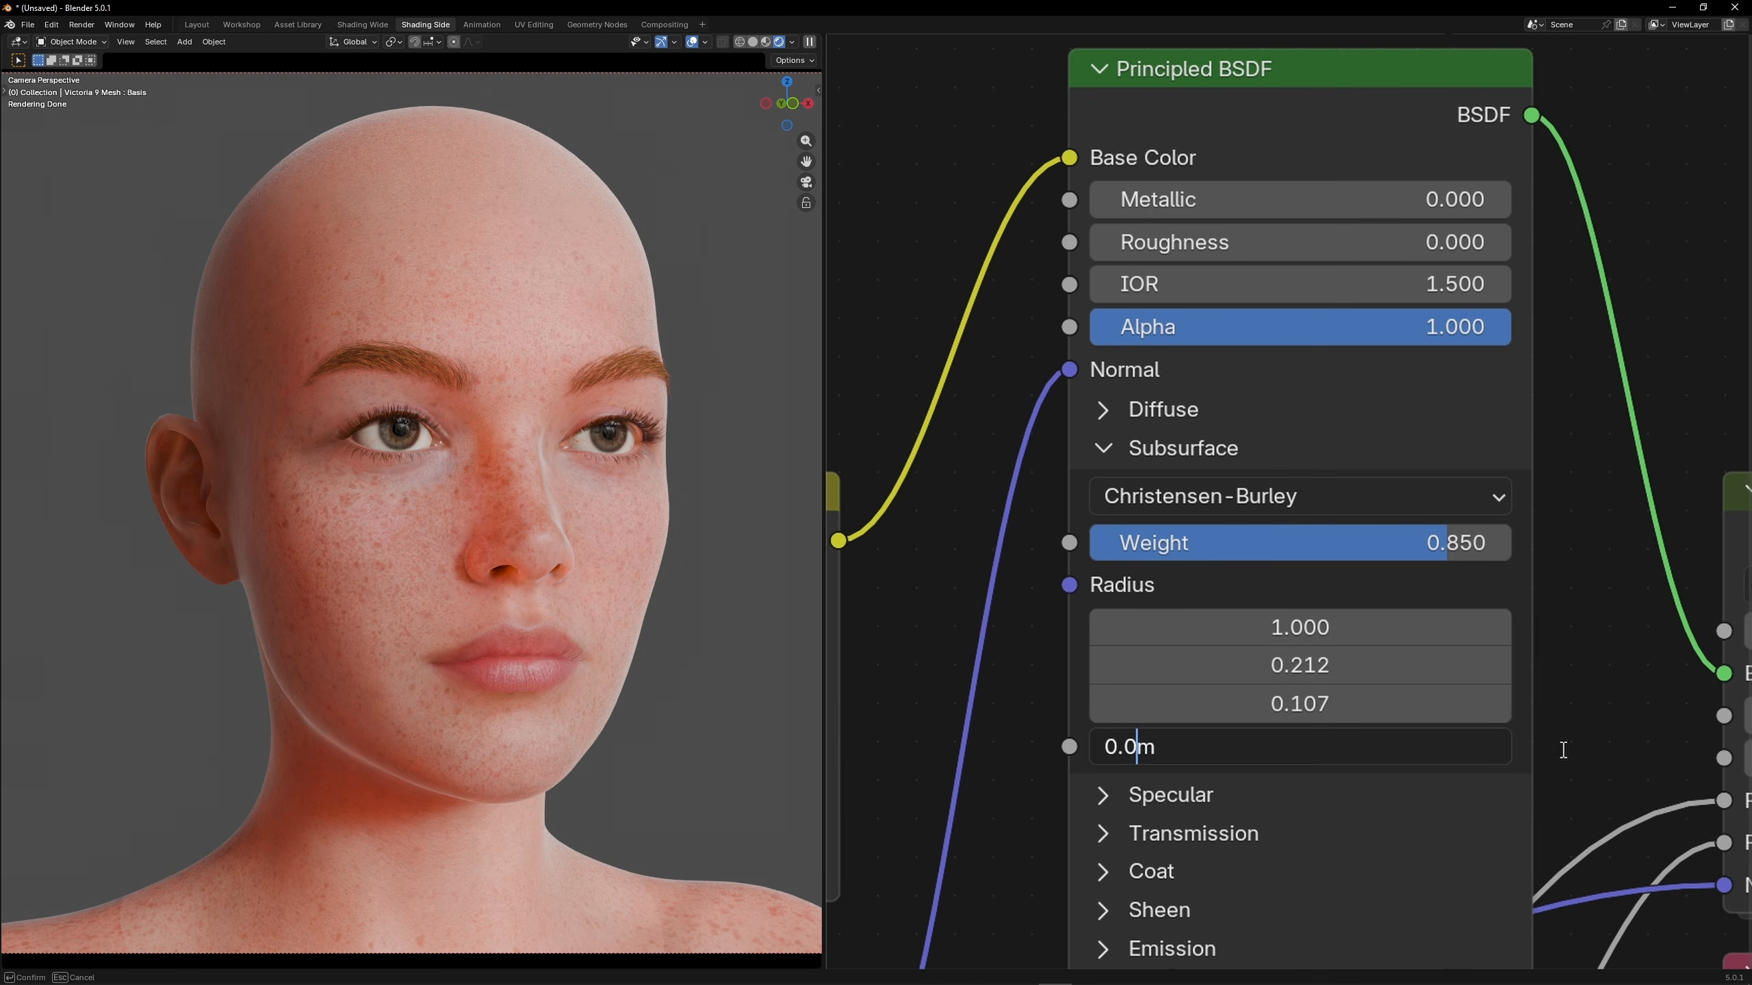
type("5")
key("Return")
Step: Reduce the Head shader's subsurface scale to 0.02 m
left_click(1311, 748)
left_click(1150, 748)
key("BackSpace")
type("2")
key("Return")
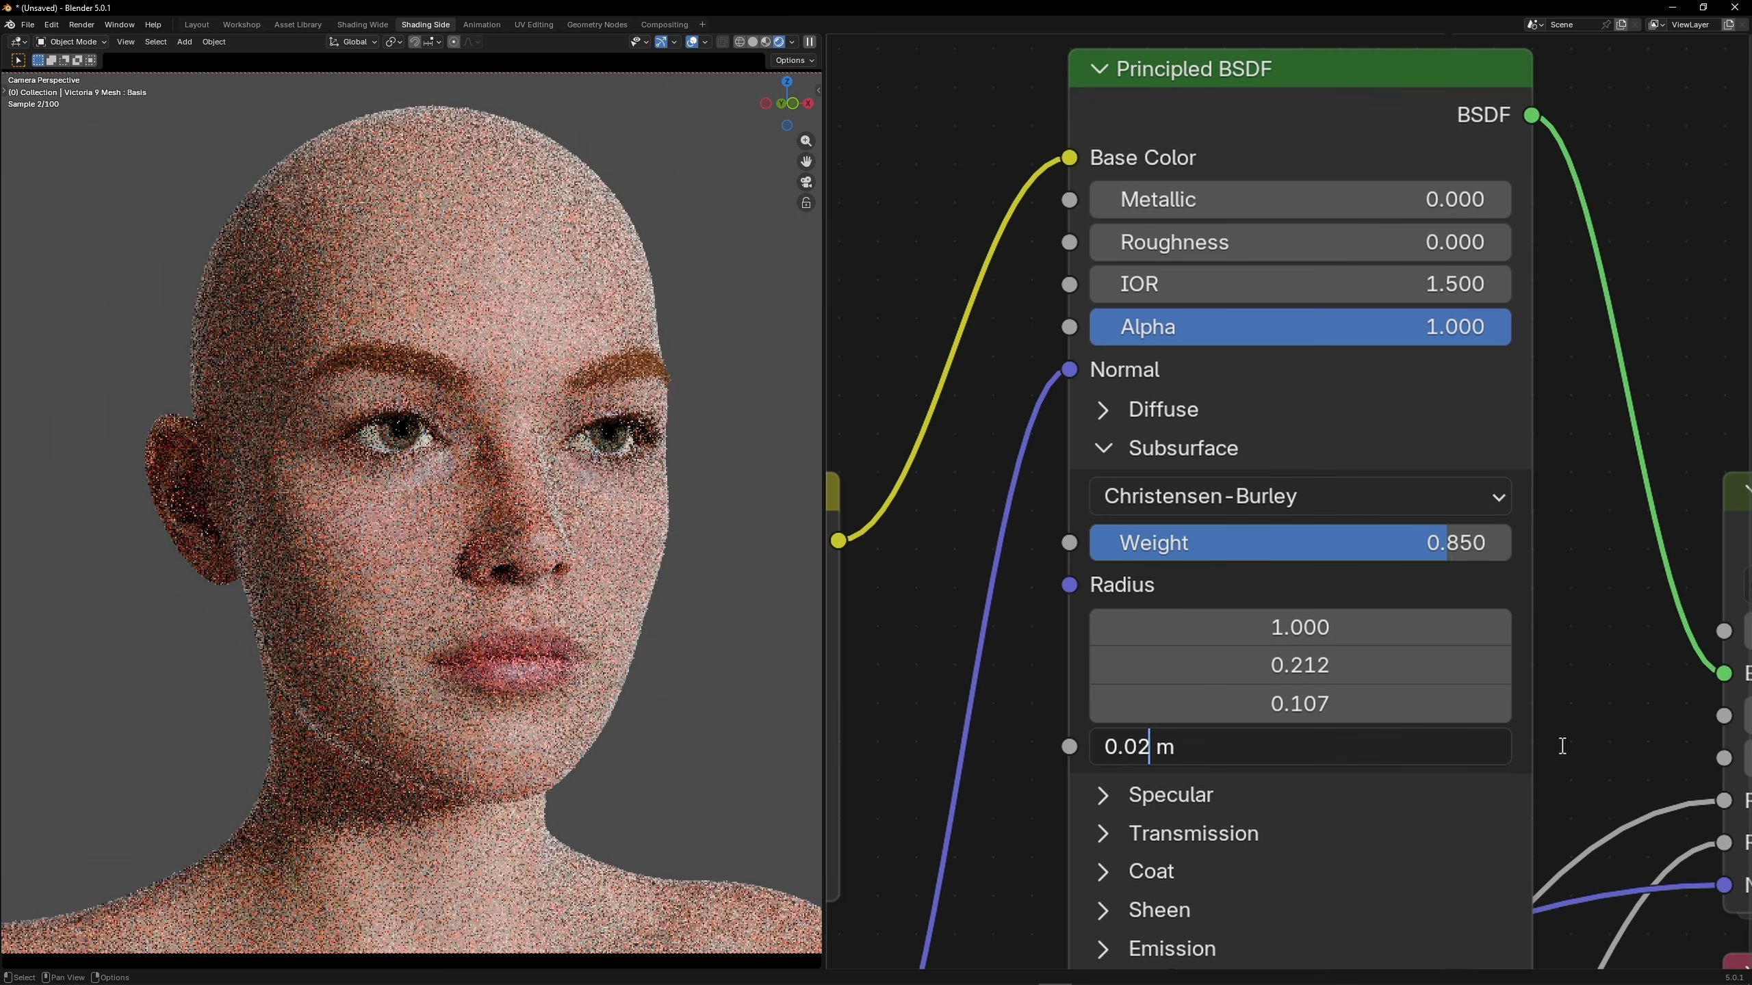
Step: Set the Head shader's subsurface scale to 0.015 m
double_click(1151, 747)
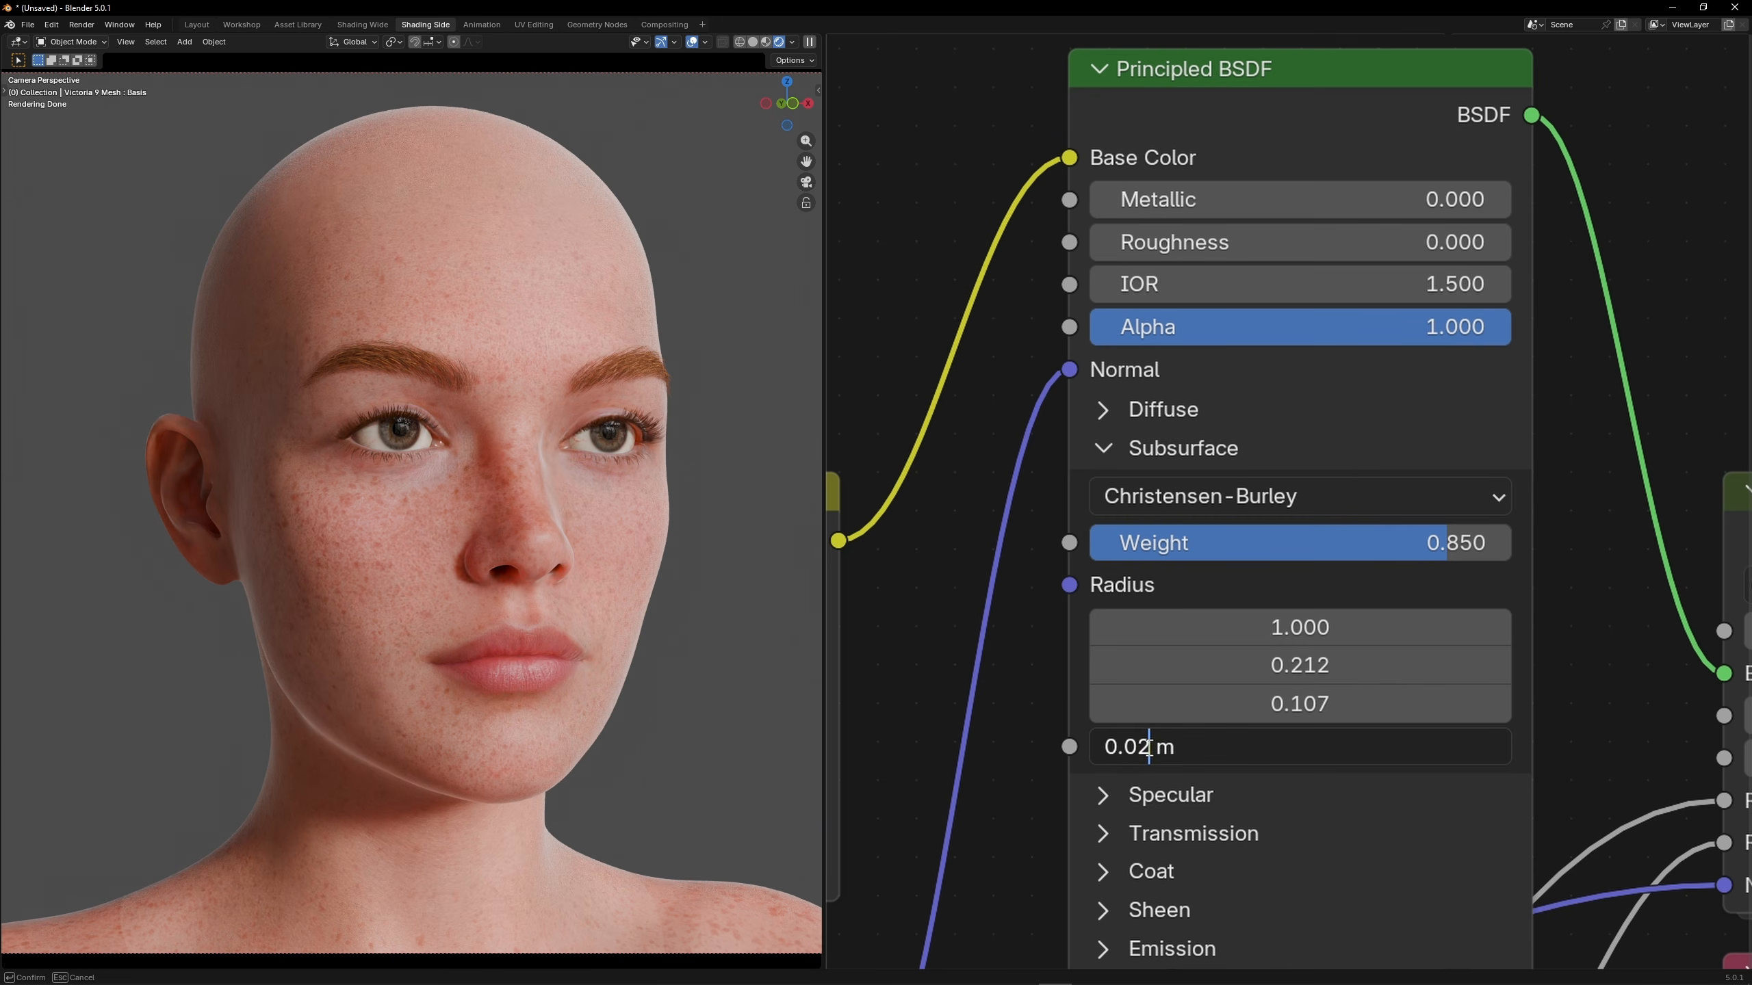
key("BackSpace")
type("15")
key("Return")
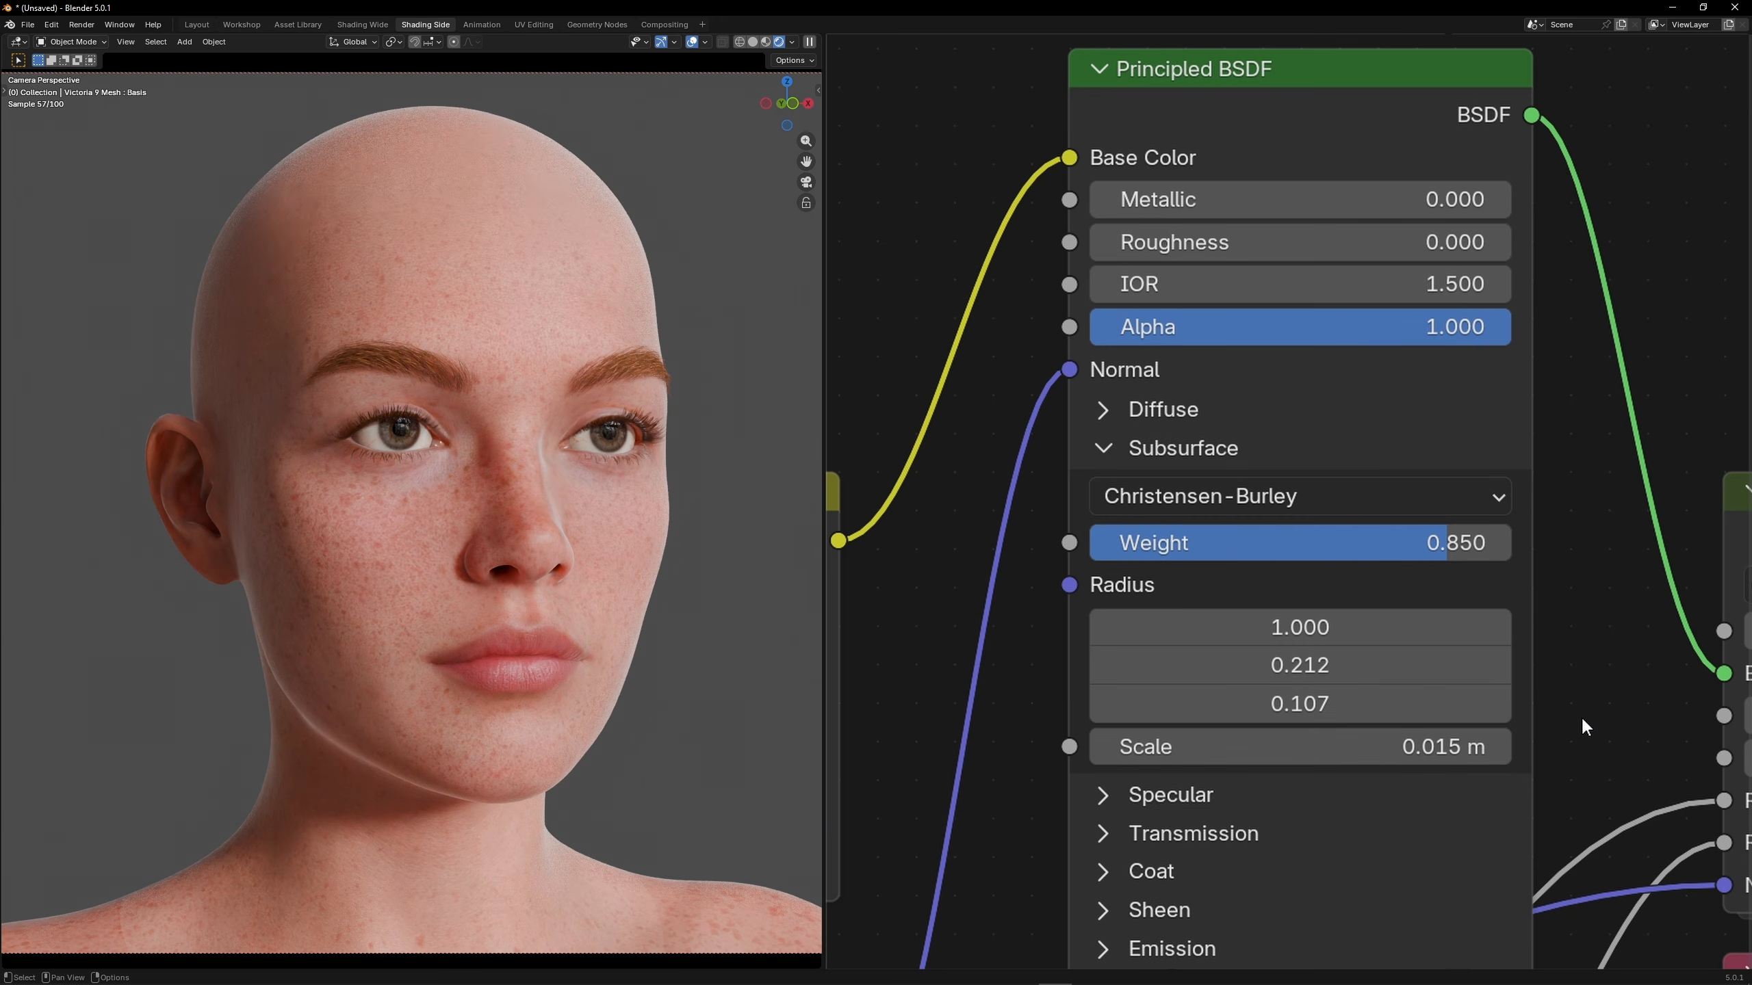
Step: Set the factor of the Head material's DAZ Dual Lobe PBR node to 0.5
scroll(1581, 715, "down", 2)
middle_click_drag(1560, 687, 1074, 638)
scroll(1194, 671, "up", 2)
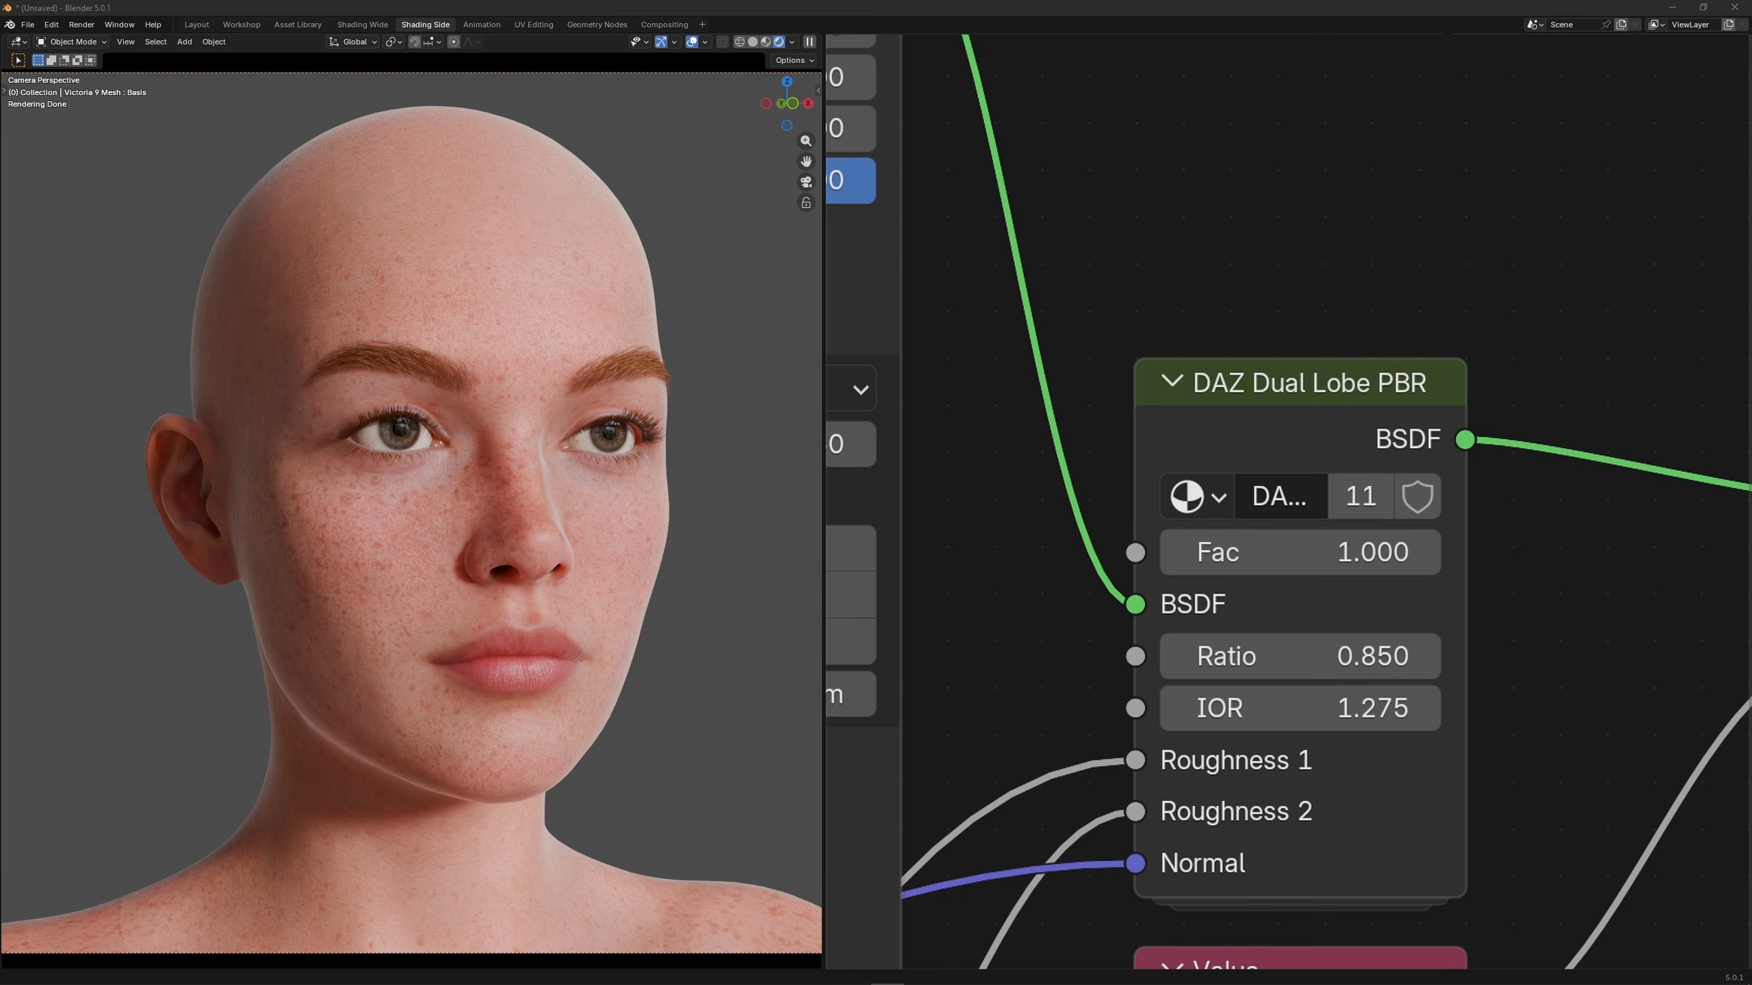
left_click(1306, 556)
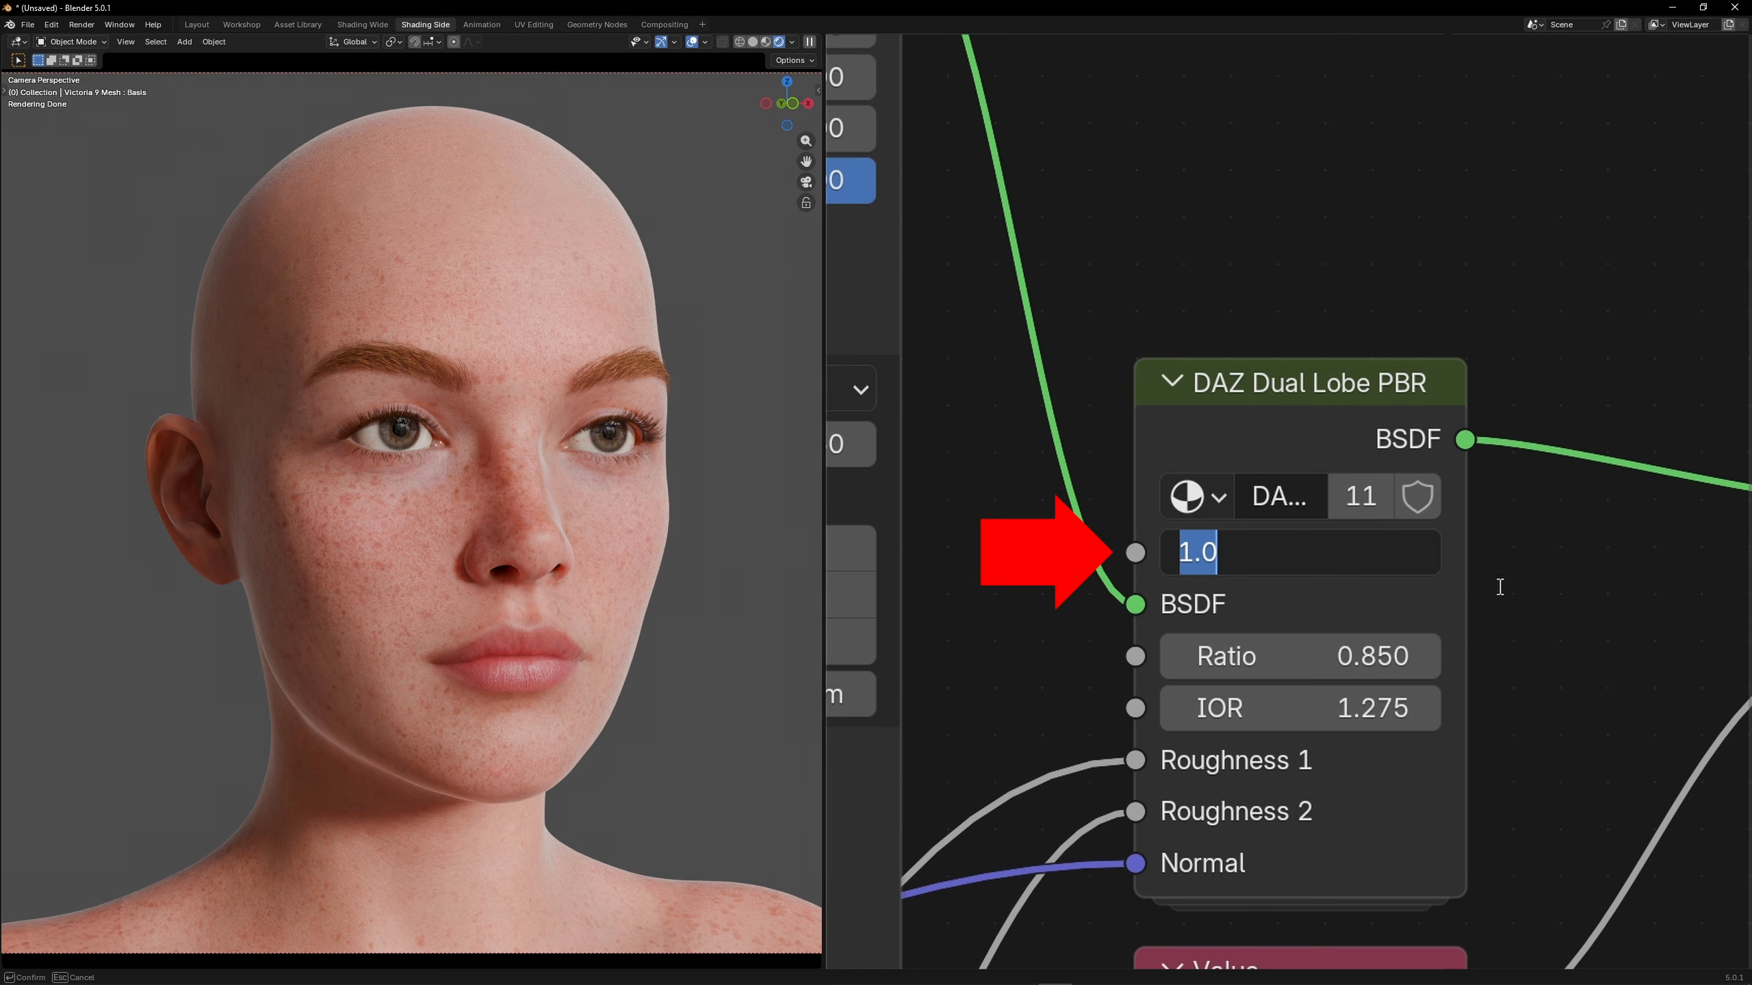
type("0.3")
key("Return")
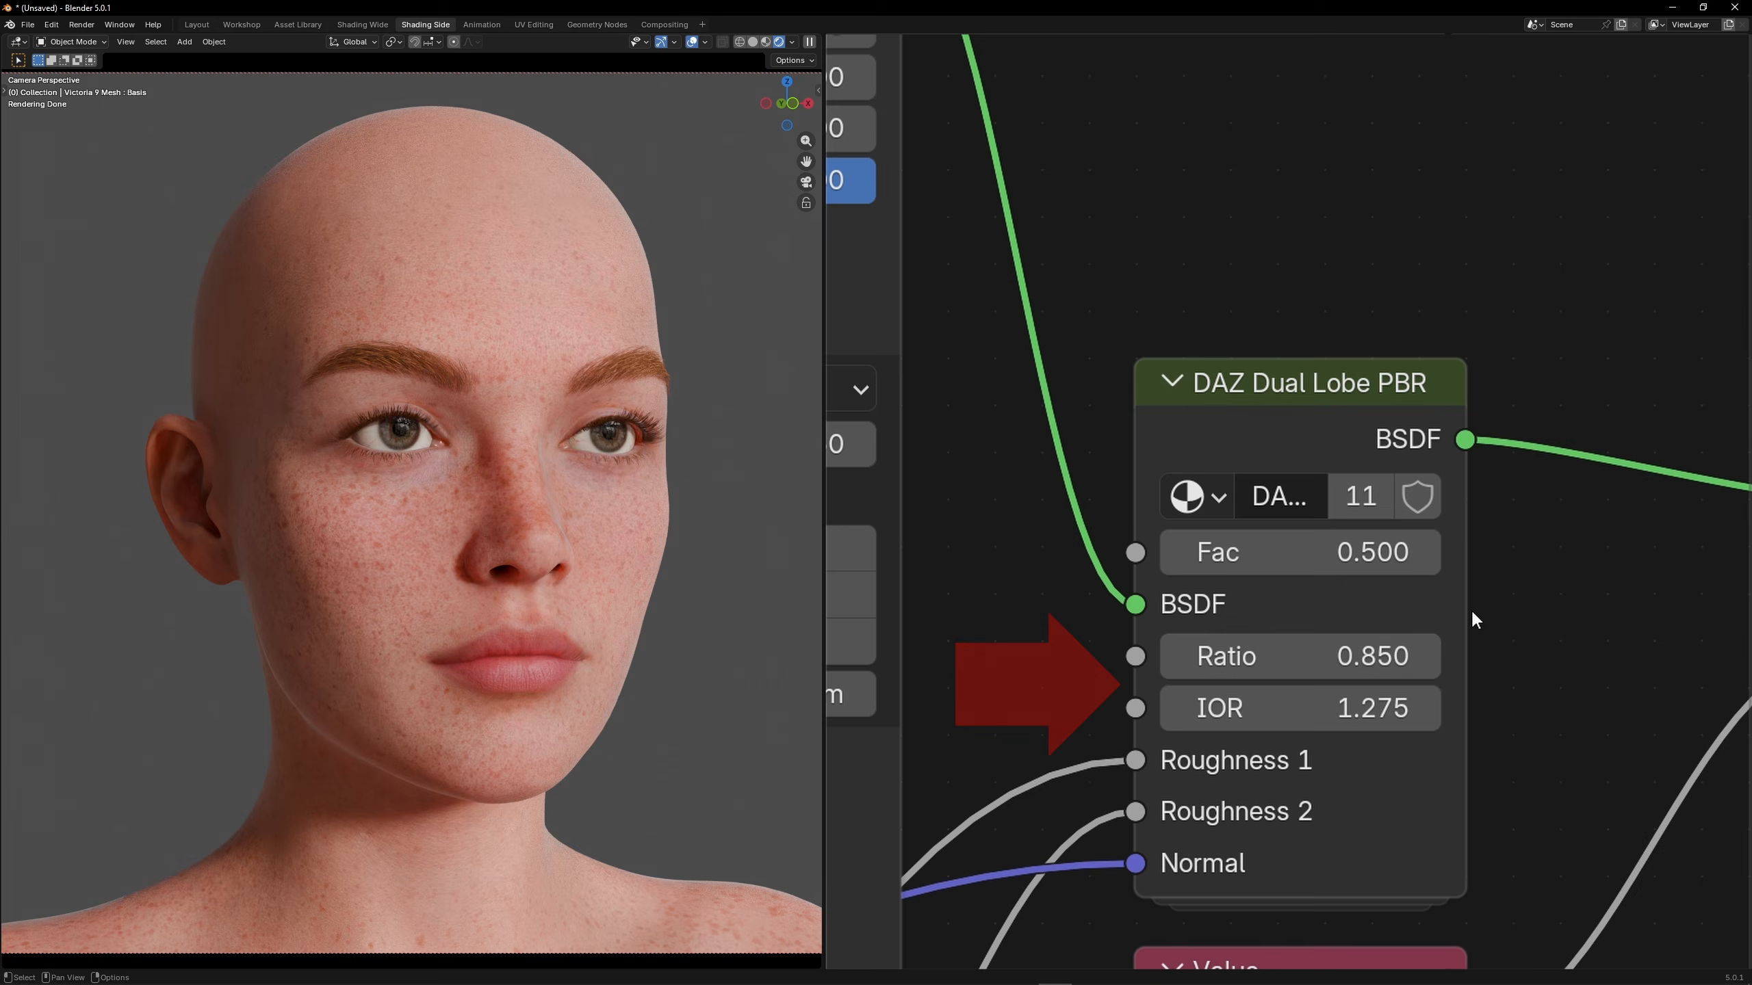
left_click_drag(1352, 655, 1301, 655)
key("ctrl+z")
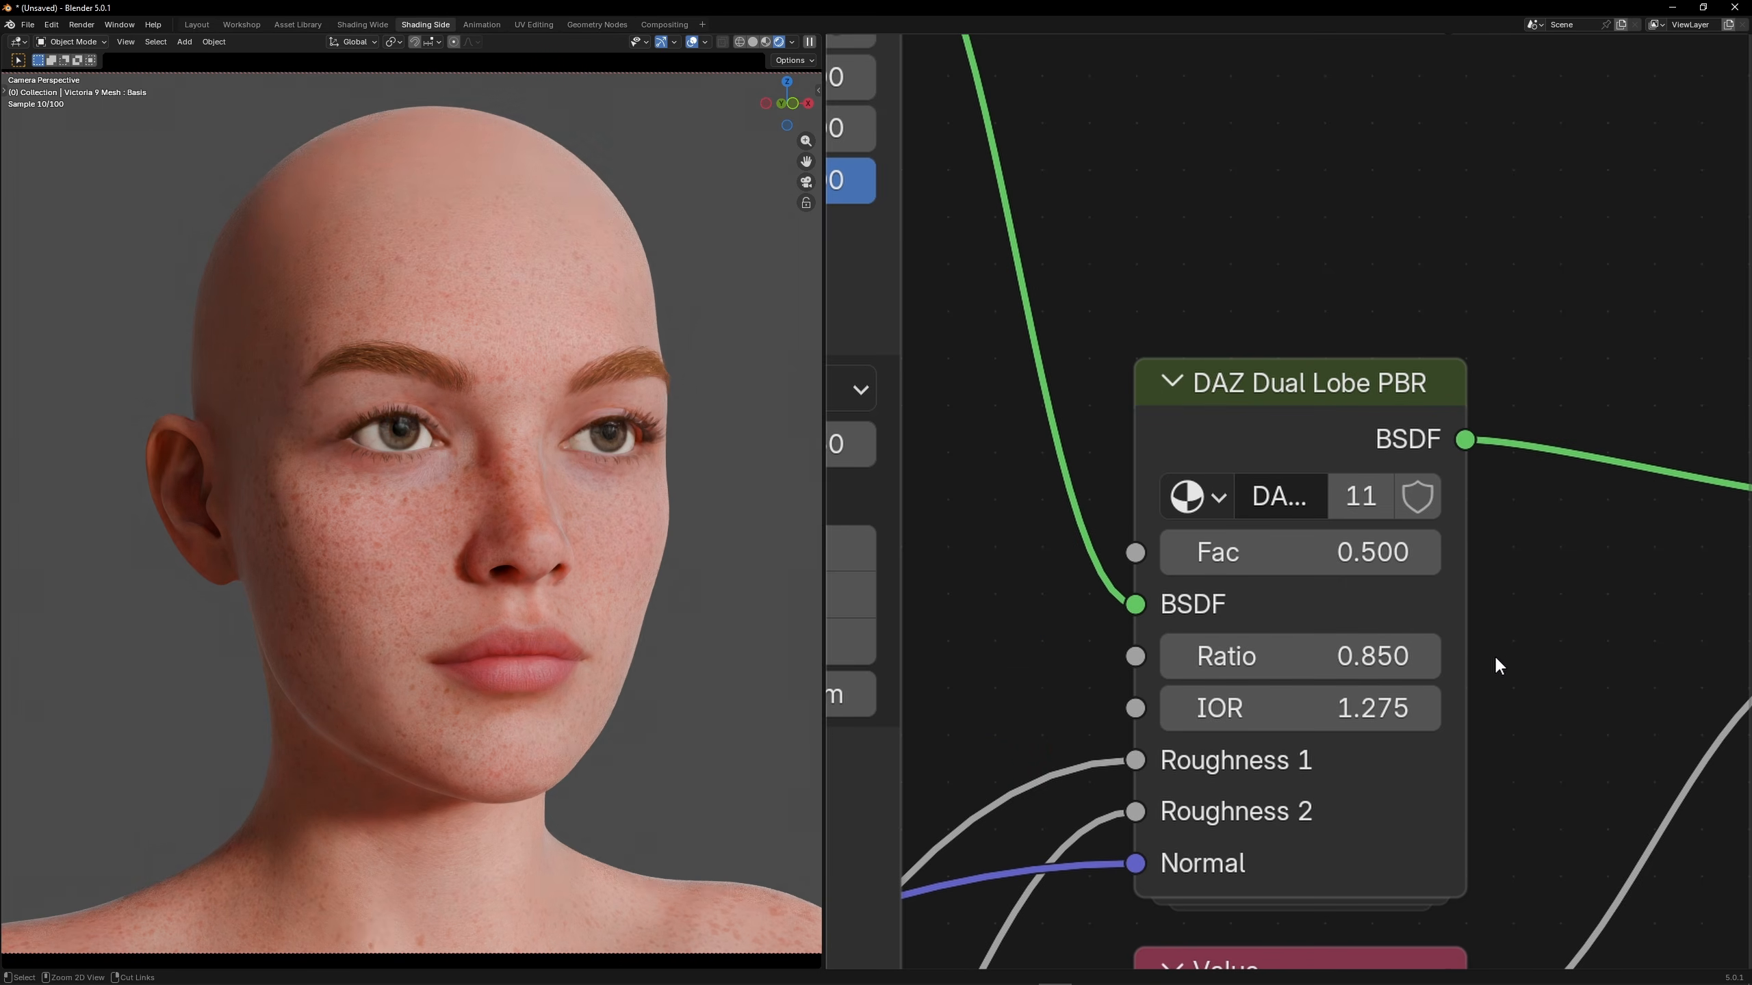
mouse_move(1425, 708)
left_mouse_down()
mouse_move(1546, 708)
mouse_move(1434, 708)
left_mouse_up()
key("Escape")
Step: Set the DAZ Dual Lobe PBR node's ratio to 0.7
left_click(1335, 659)
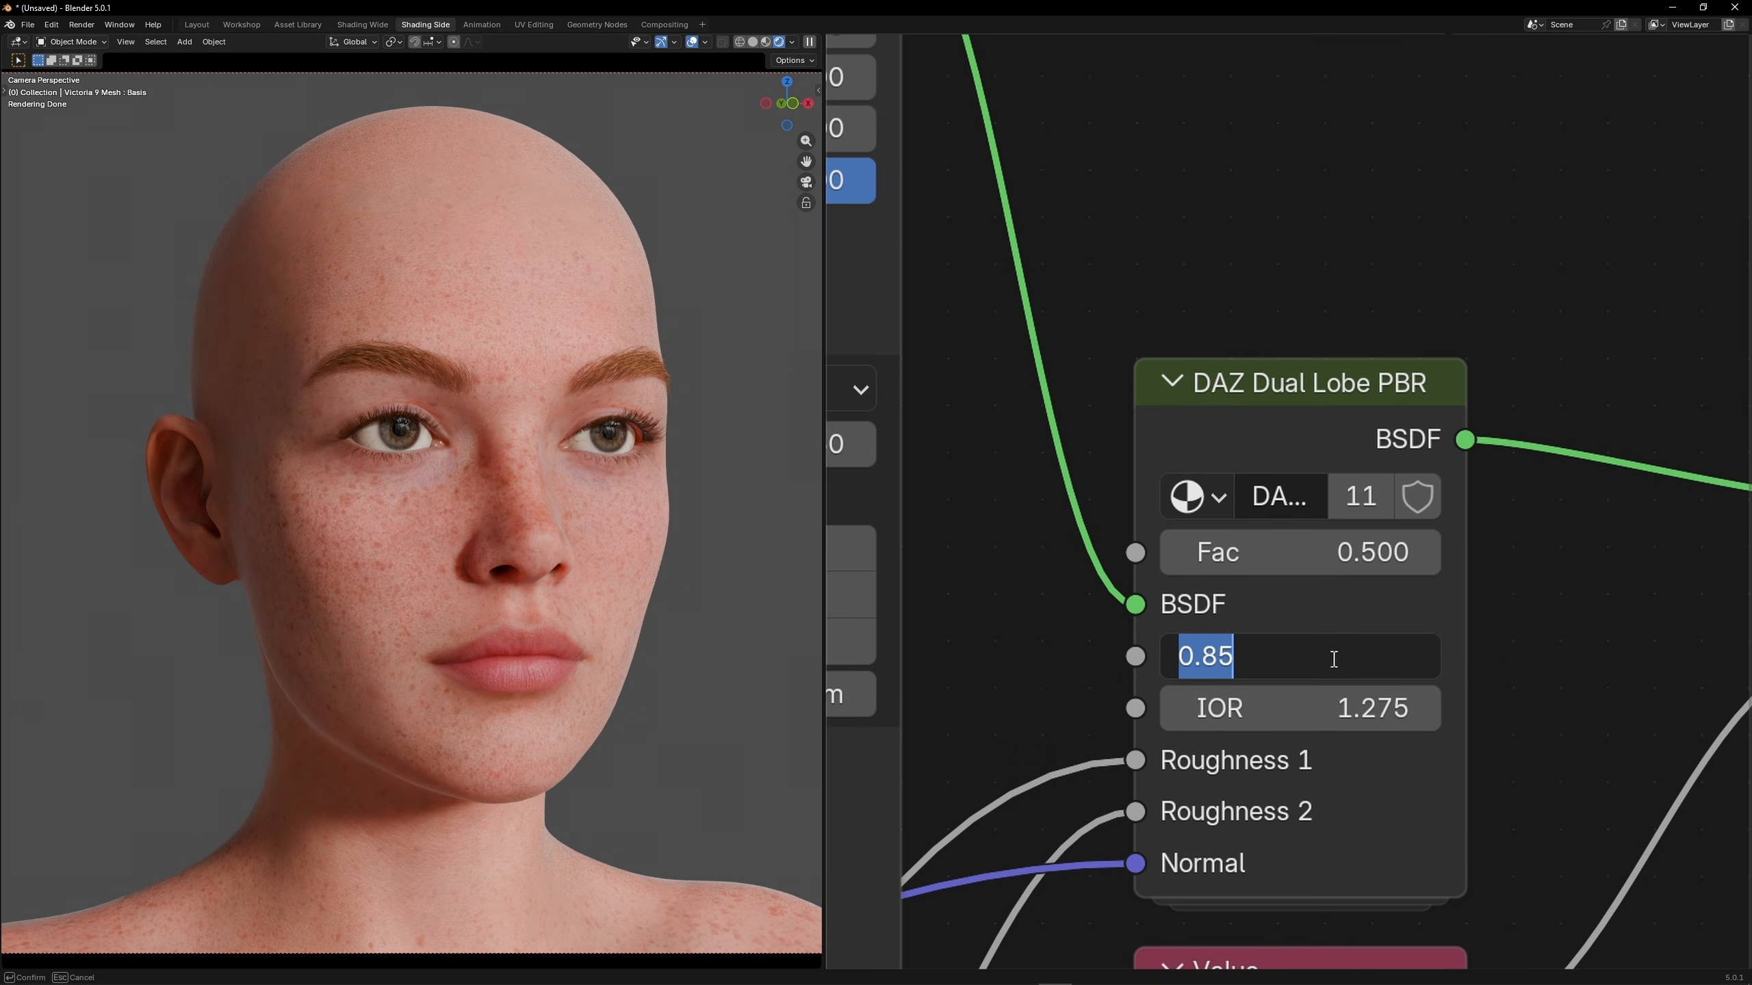
left_click(1334, 659)
key("BackSpace")
key("BackSpace")
type("7")
key("Return")
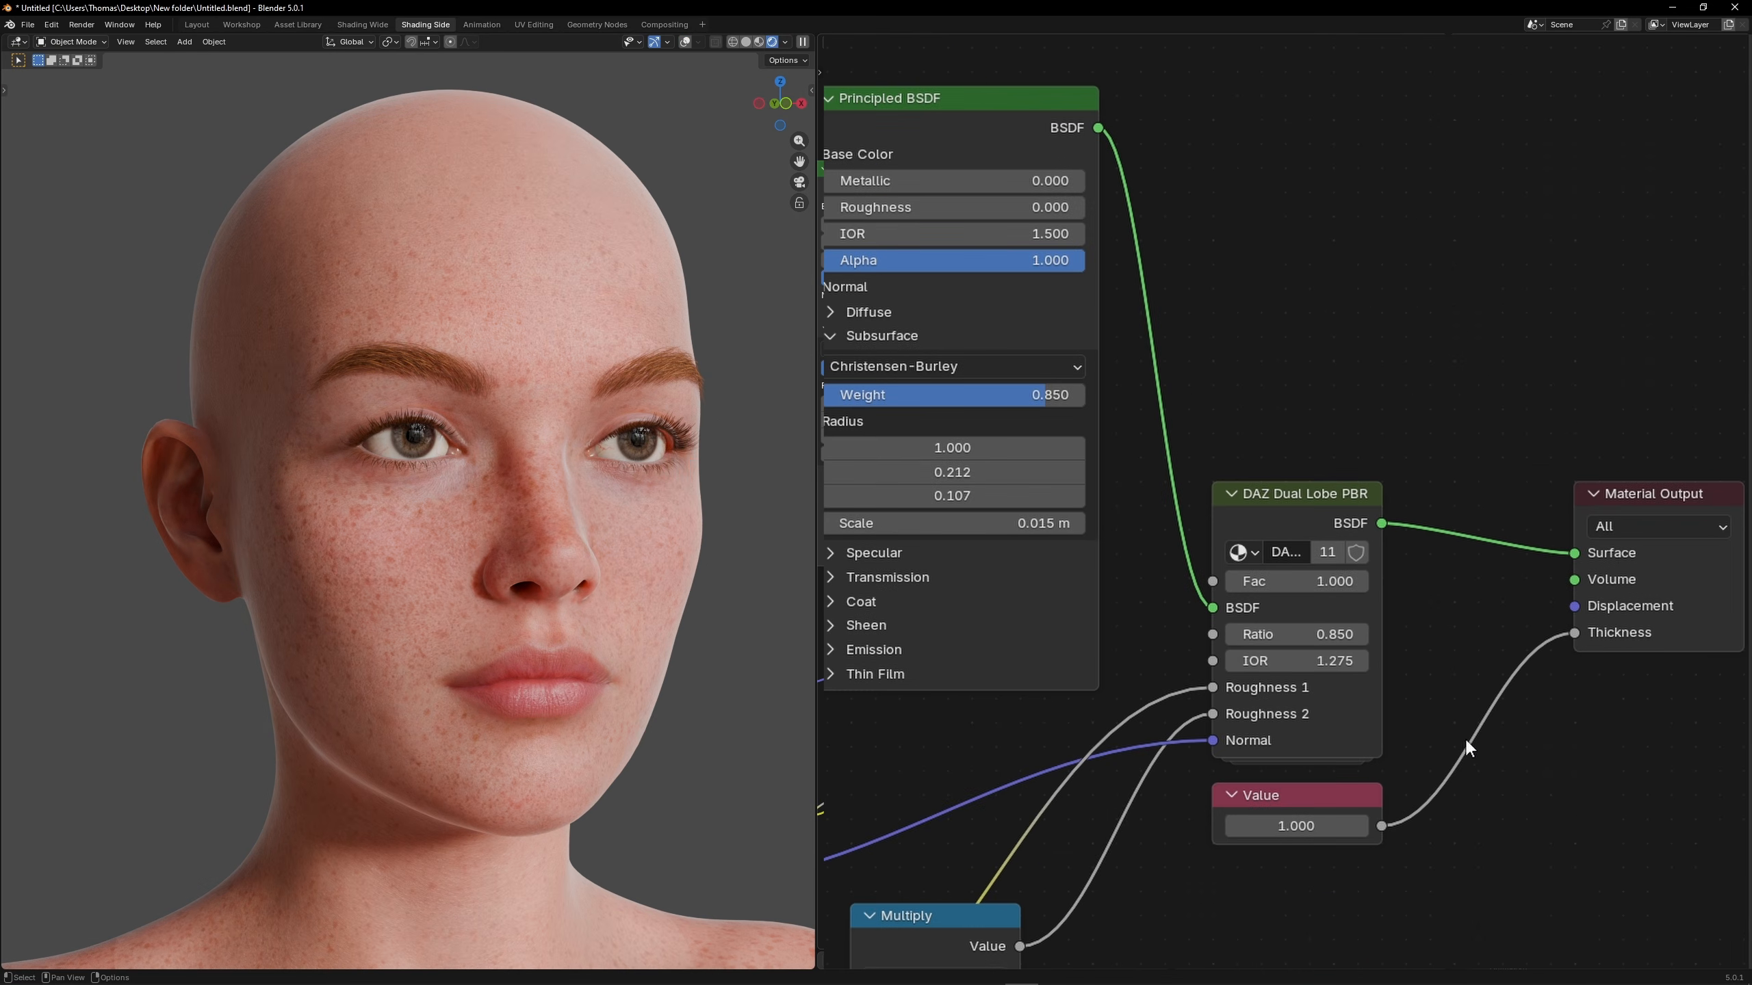
Step: Try linking the Principled BSDF directly to the Material Output's Surface, bypassing the DAZ Dual Lobe PBR node
scroll(1285, 370, "down", 2)
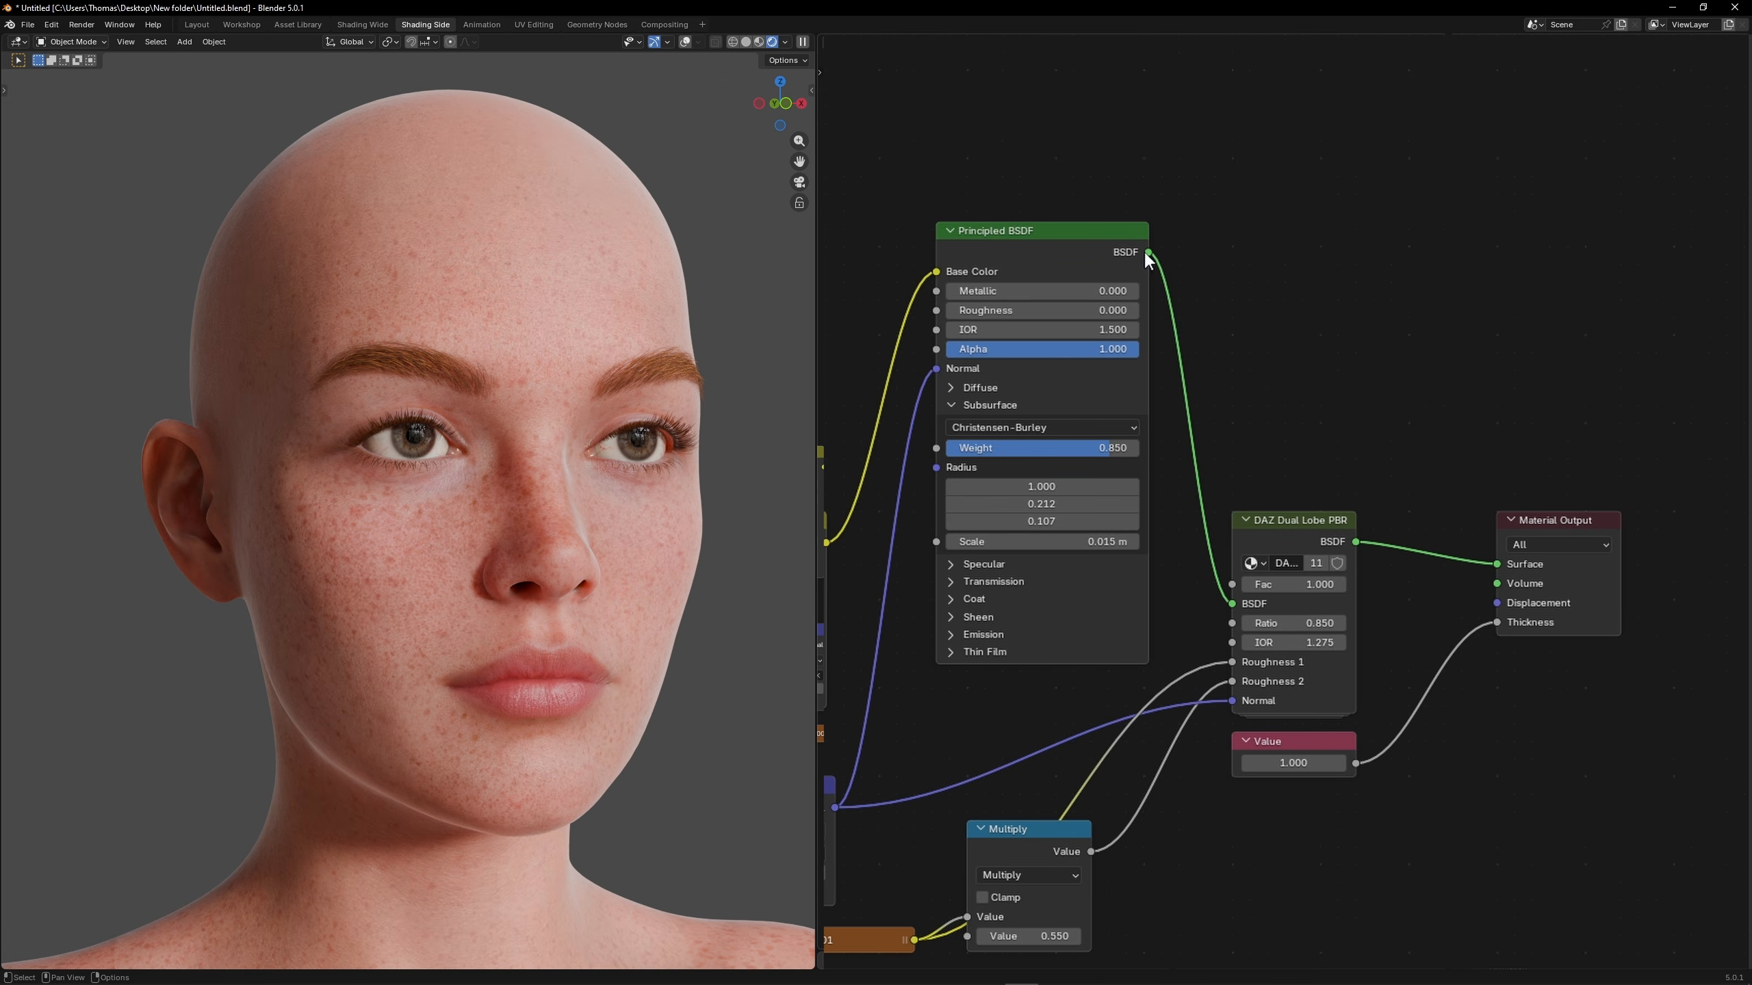
left_click_drag(1147, 254, 1153, 258)
left_click_drag(1432, 509, 1483, 559)
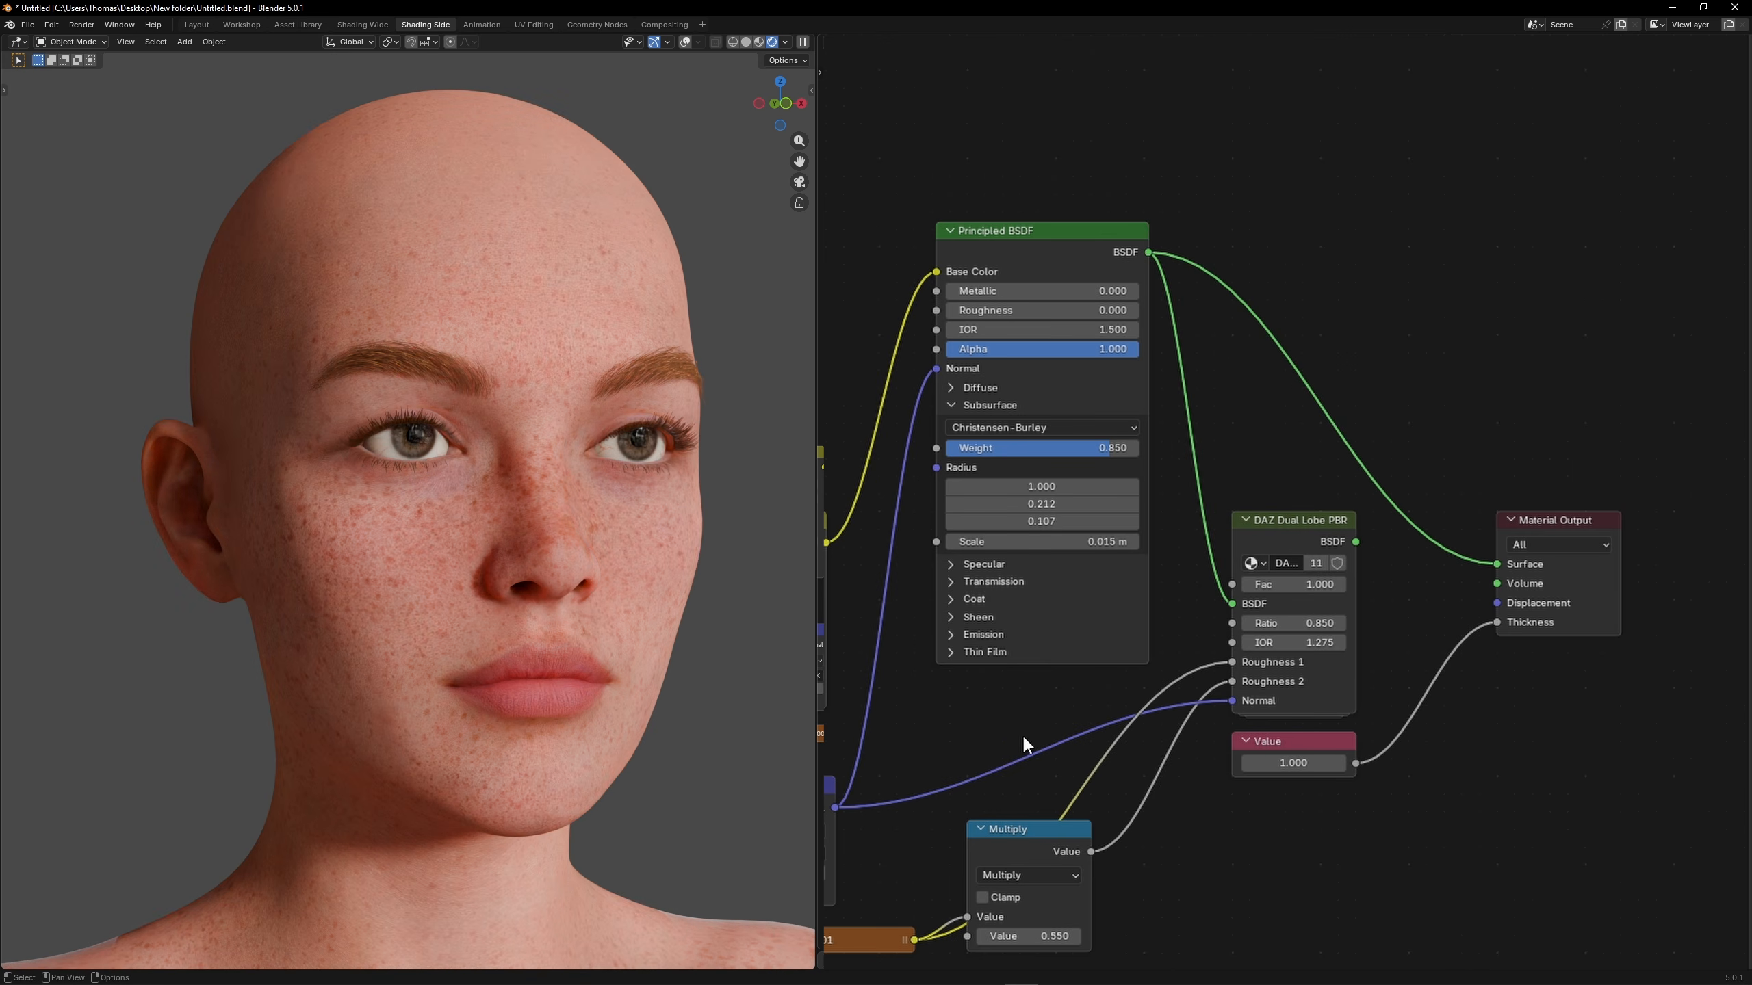
Step: Expand the Principled BSDF's Specular settings, try an IOR level of 0.168 with roughness 0.114, and adjust the IOR
scroll(1021, 735, "up", 2)
left_click(1250, 438)
left_click(1244, 468)
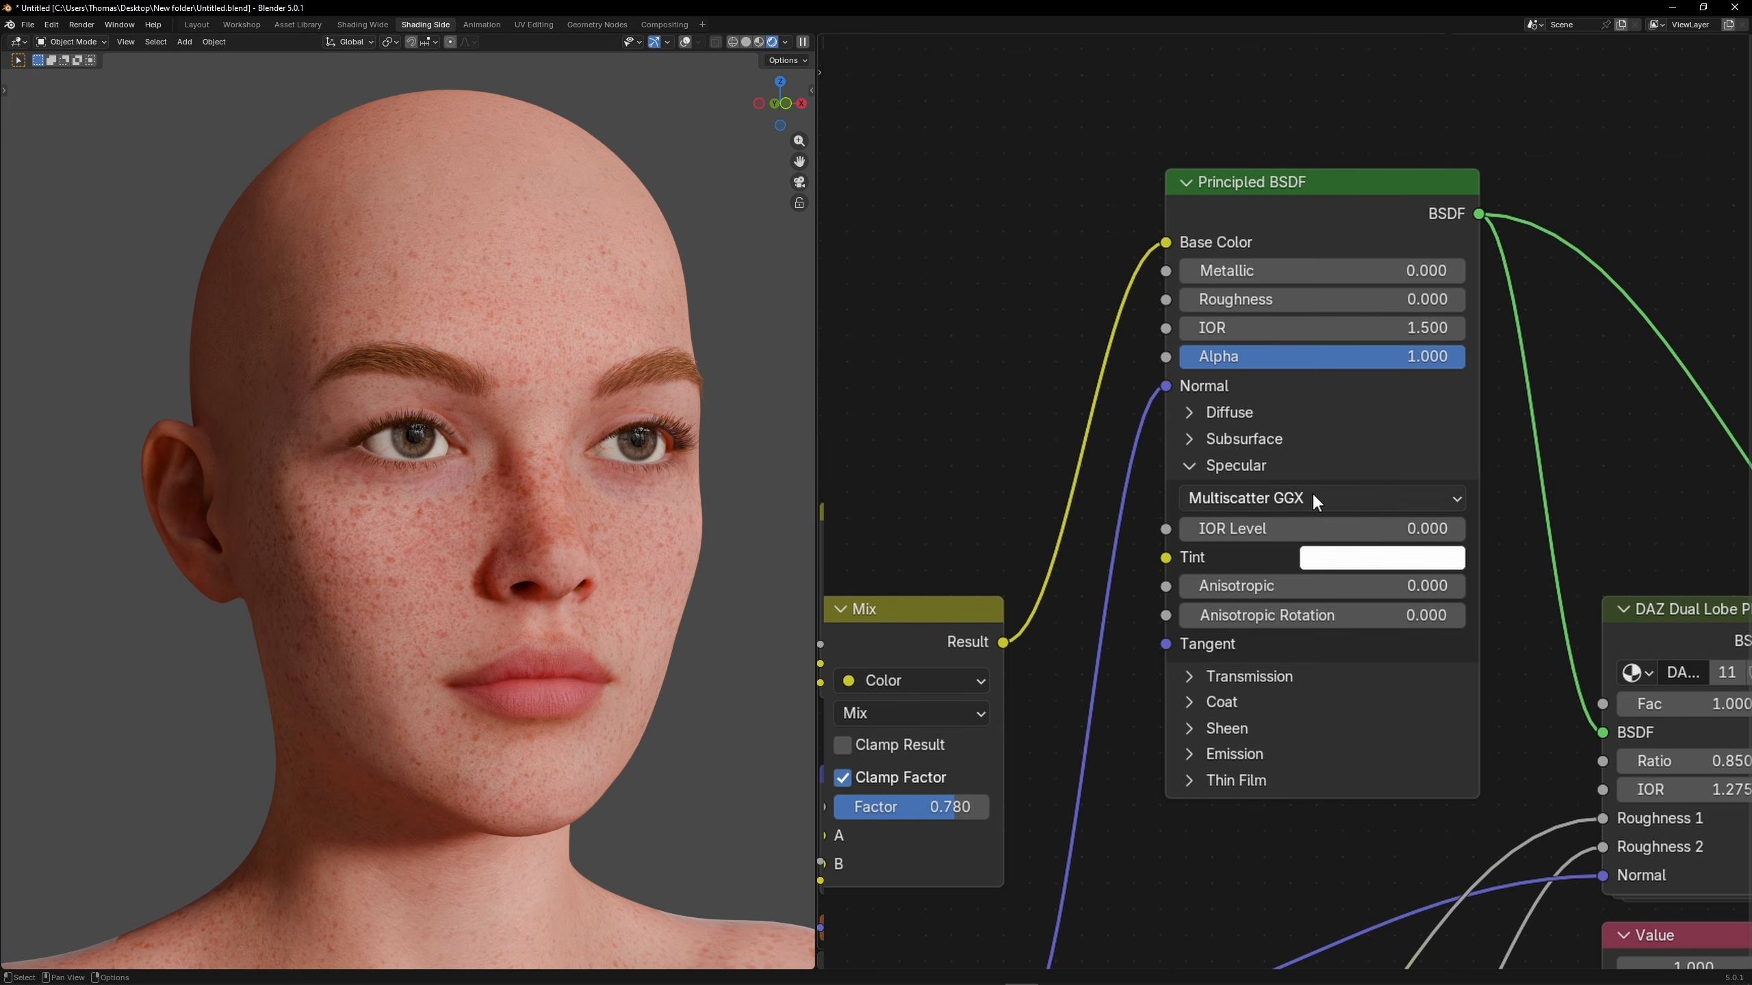
left_click_drag(1352, 528, 1396, 529)
left_click_drag(1366, 301, 1406, 301)
left_click_drag(1348, 529, 1319, 529)
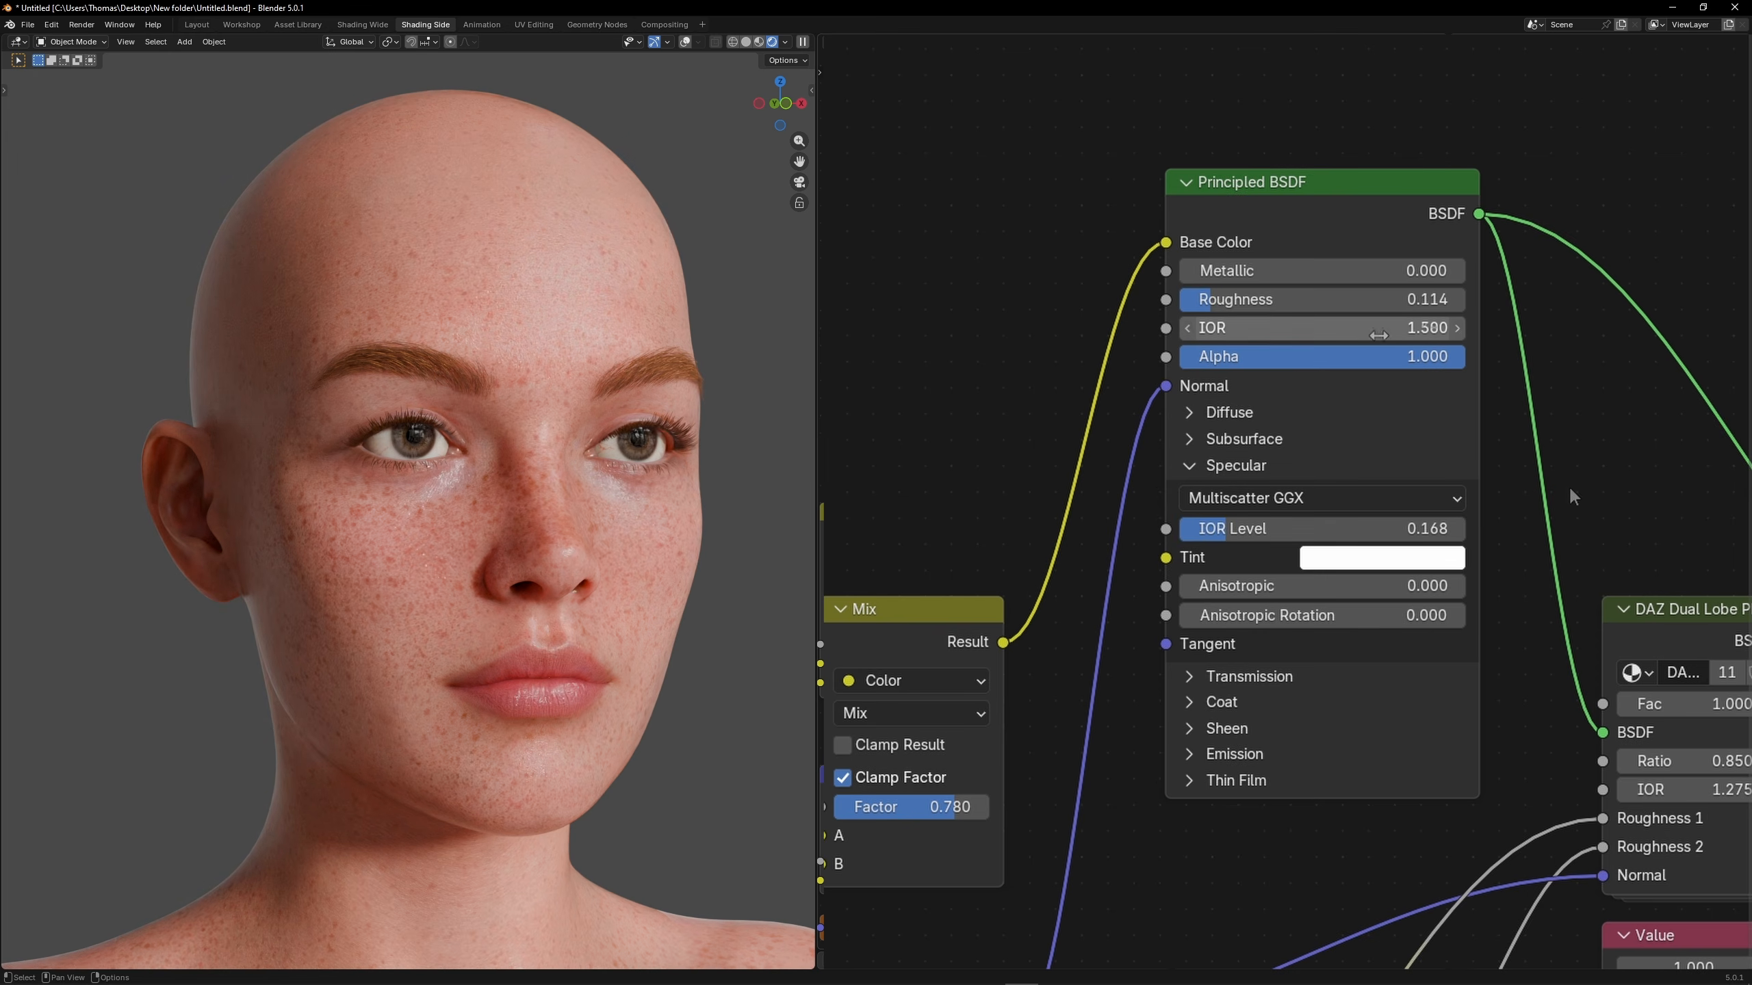
mouse_move(1345, 330)
left_mouse_down()
mouse_move(1324, 330)
mouse_move(1340, 330)
left_mouse_up()
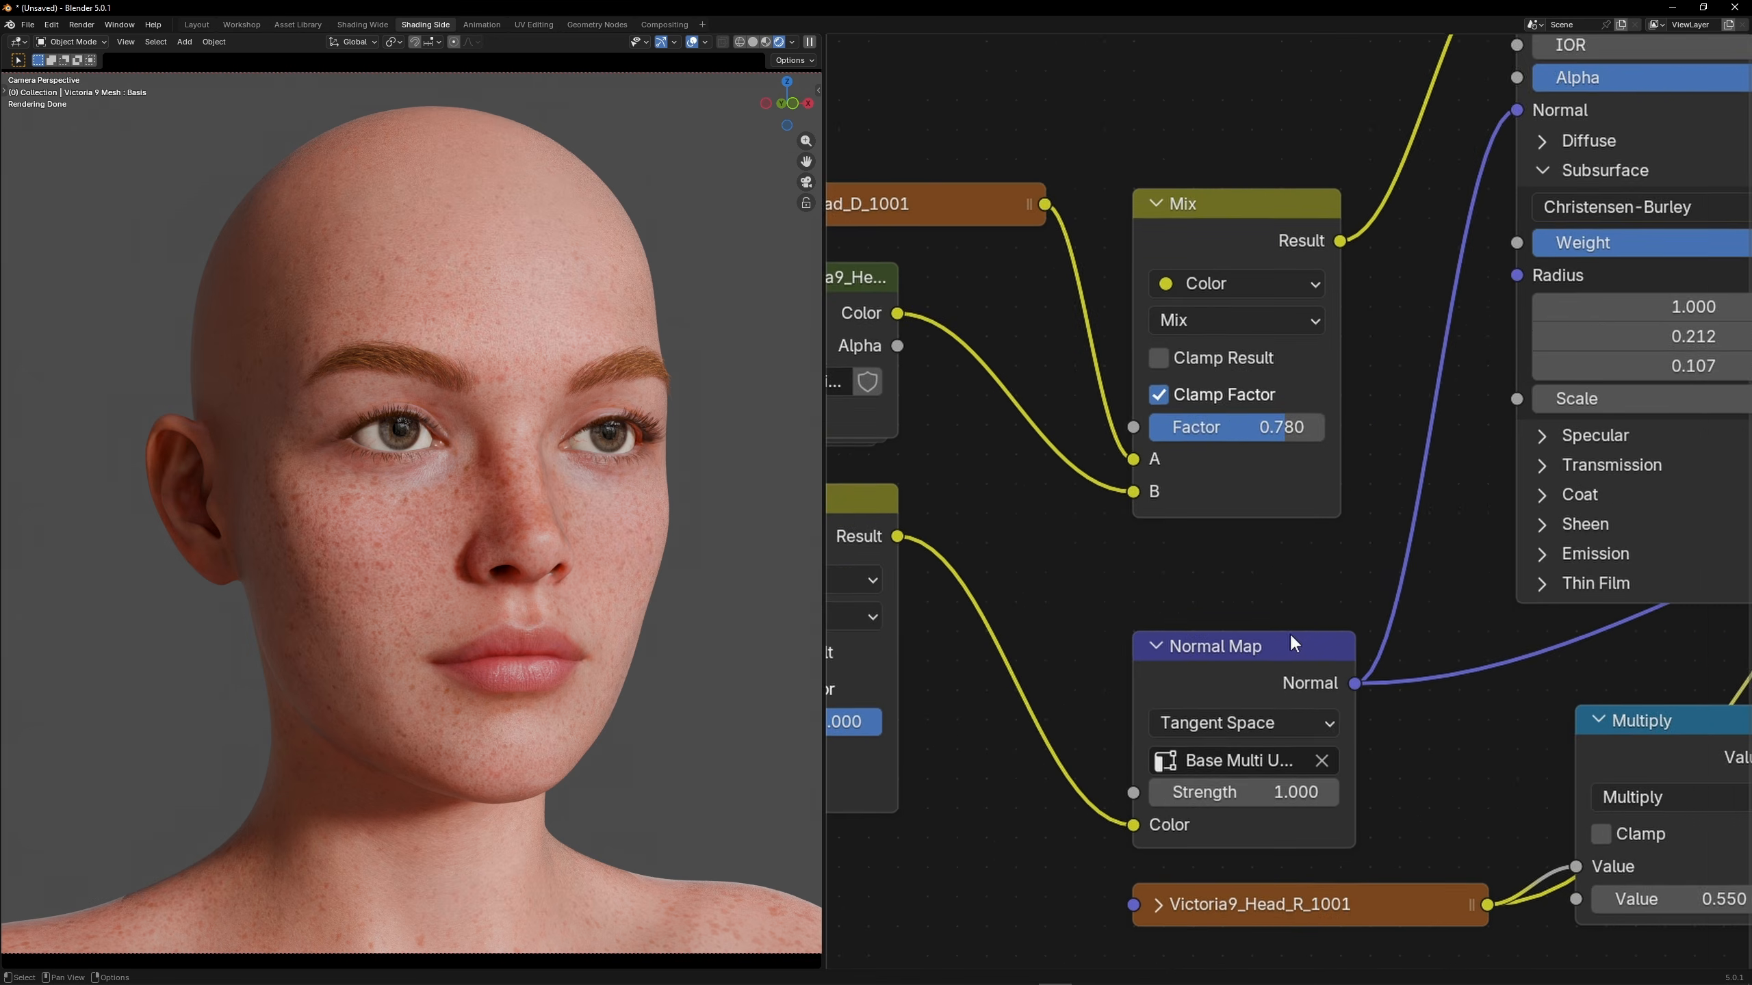
Step: Set the strength of the Head material's Normal Map node to 1.75
scroll(1333, 542, "up", 3)
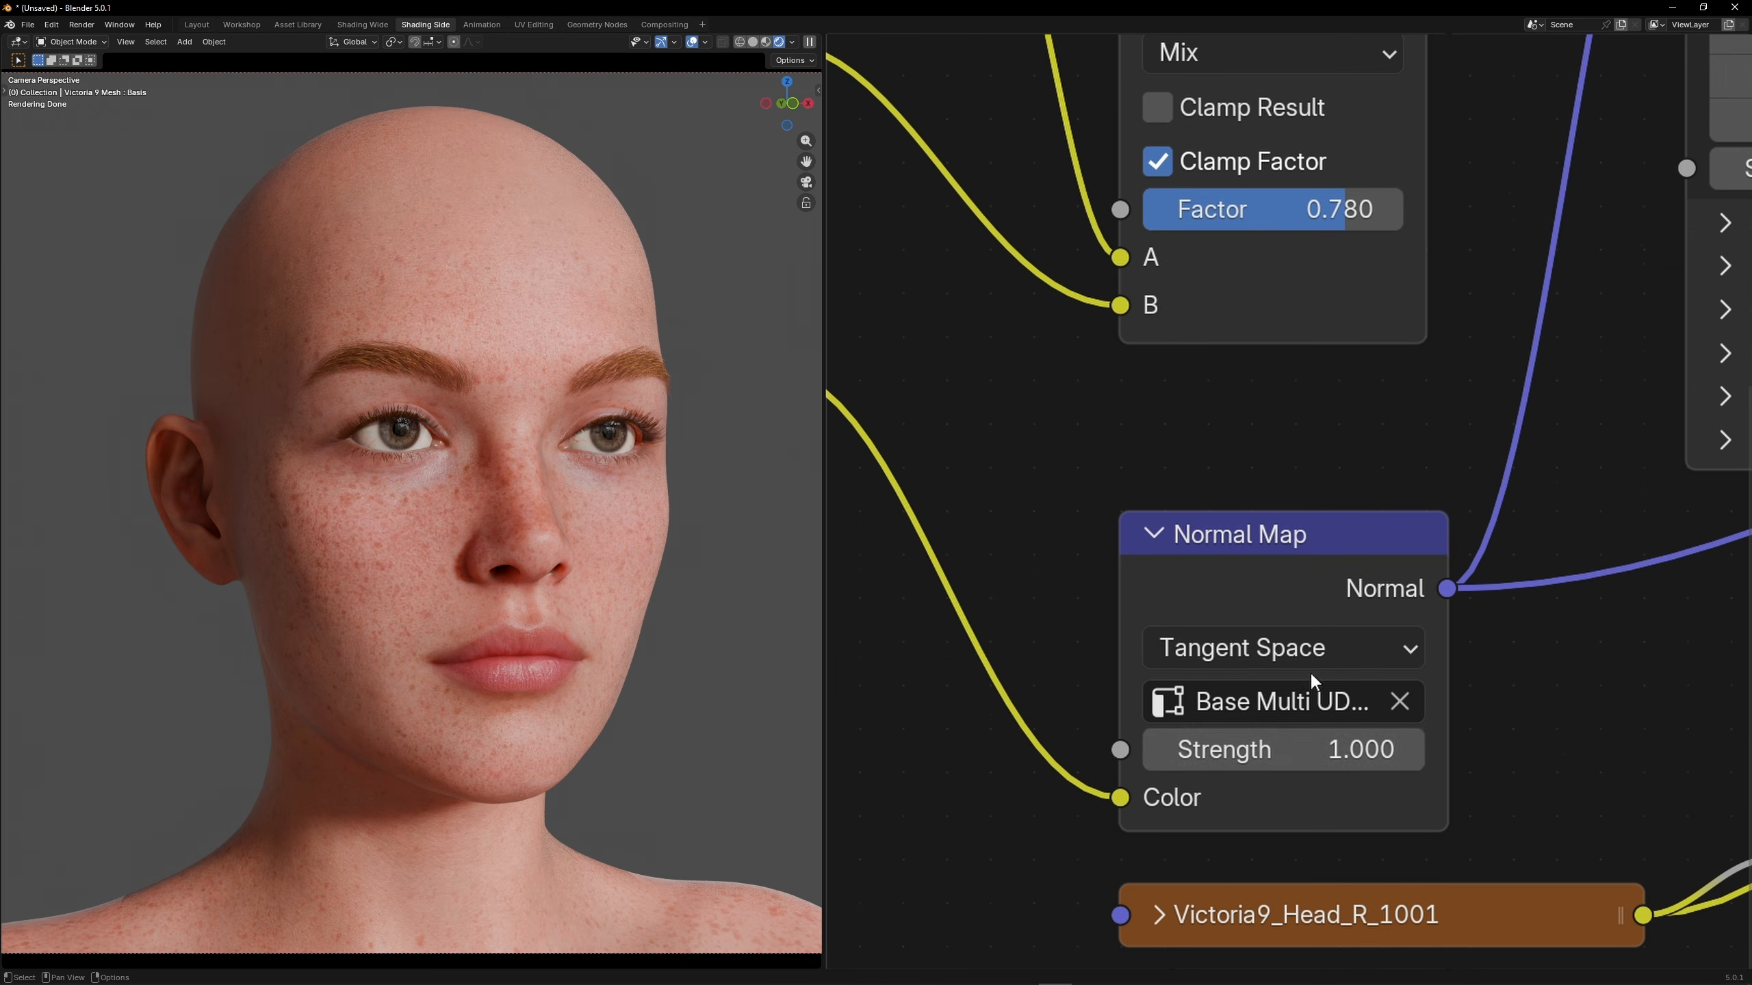
left_click(1362, 757)
type("1.75")
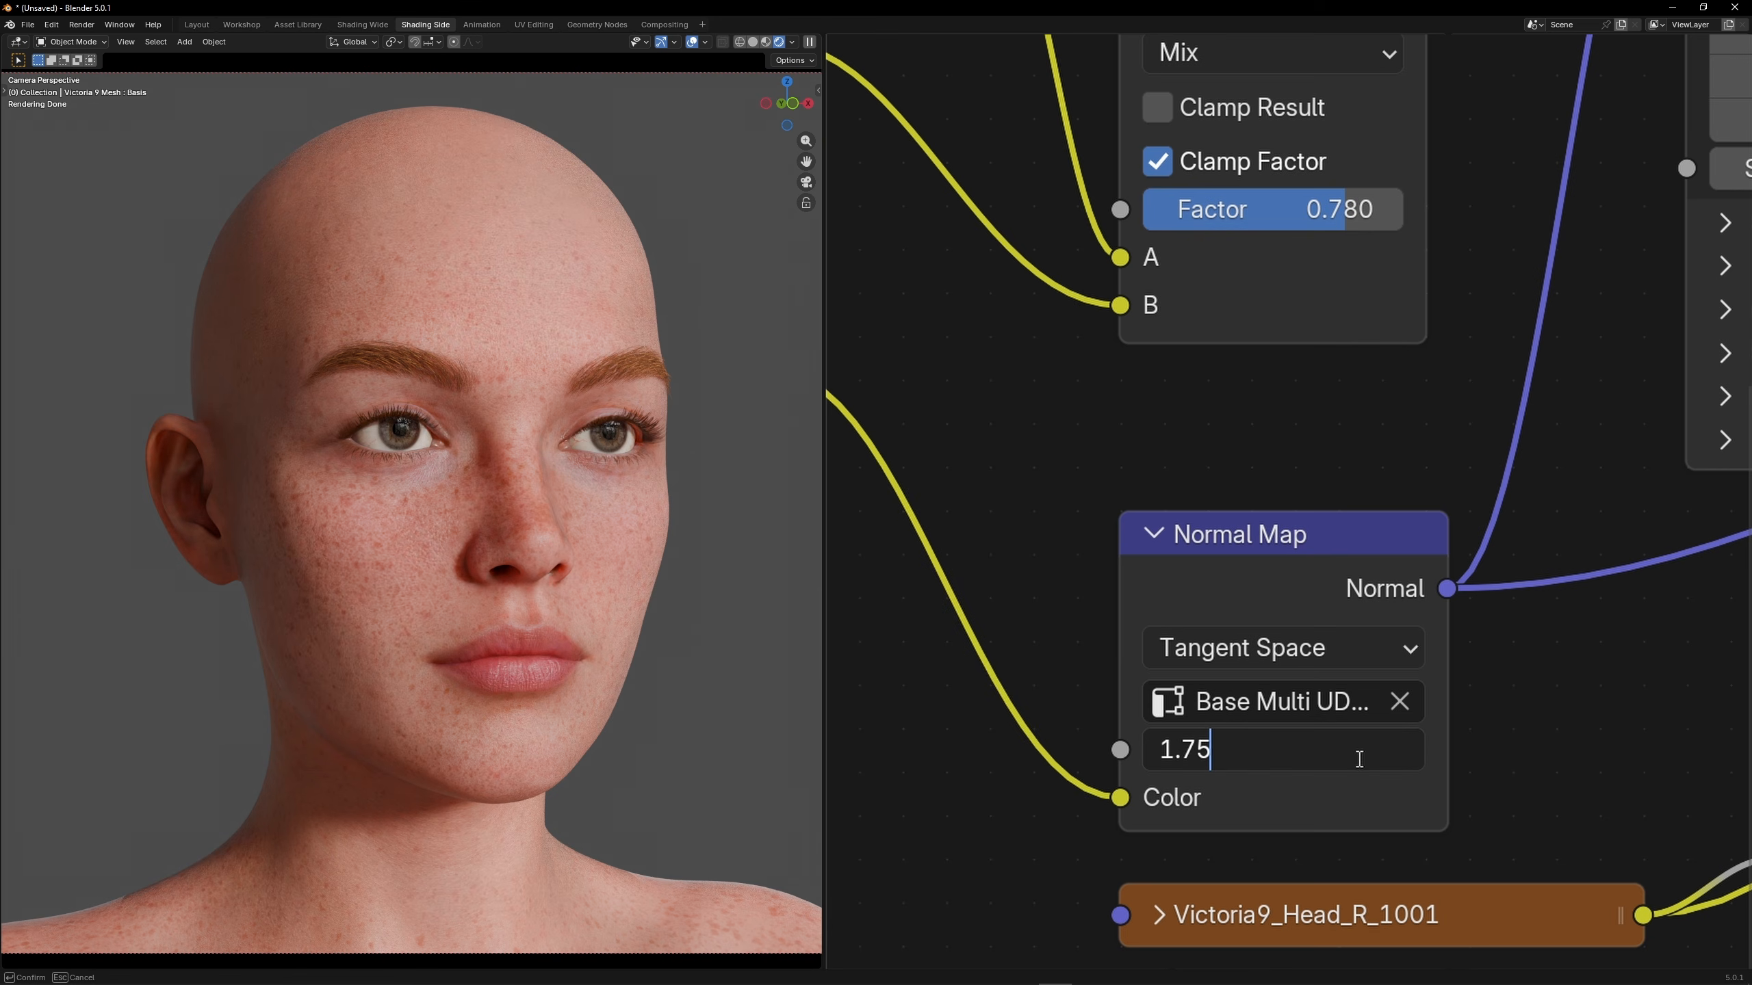
key("Return")
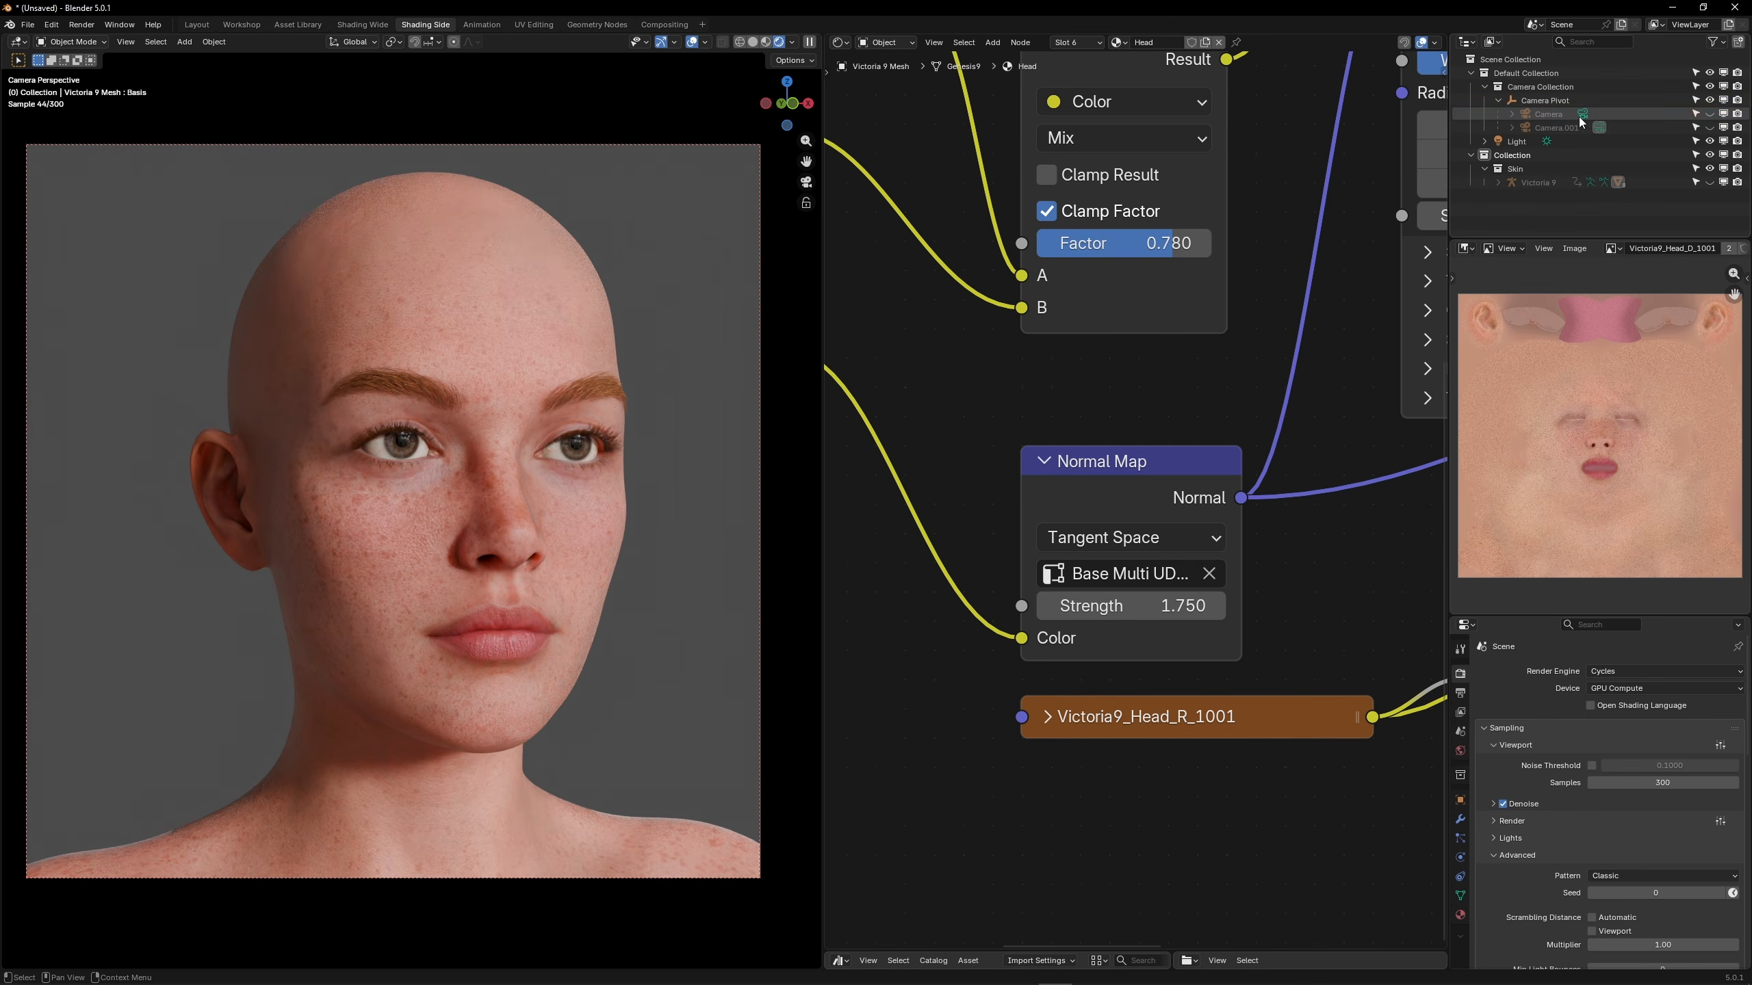
Step: Make Camera under Camera Pivot the active camera and frame the character's head and upper body
left_click(1580, 115)
middle_click_drag(516, 354, 531, 533, "shift")
scroll(531, 532, "up", 6)
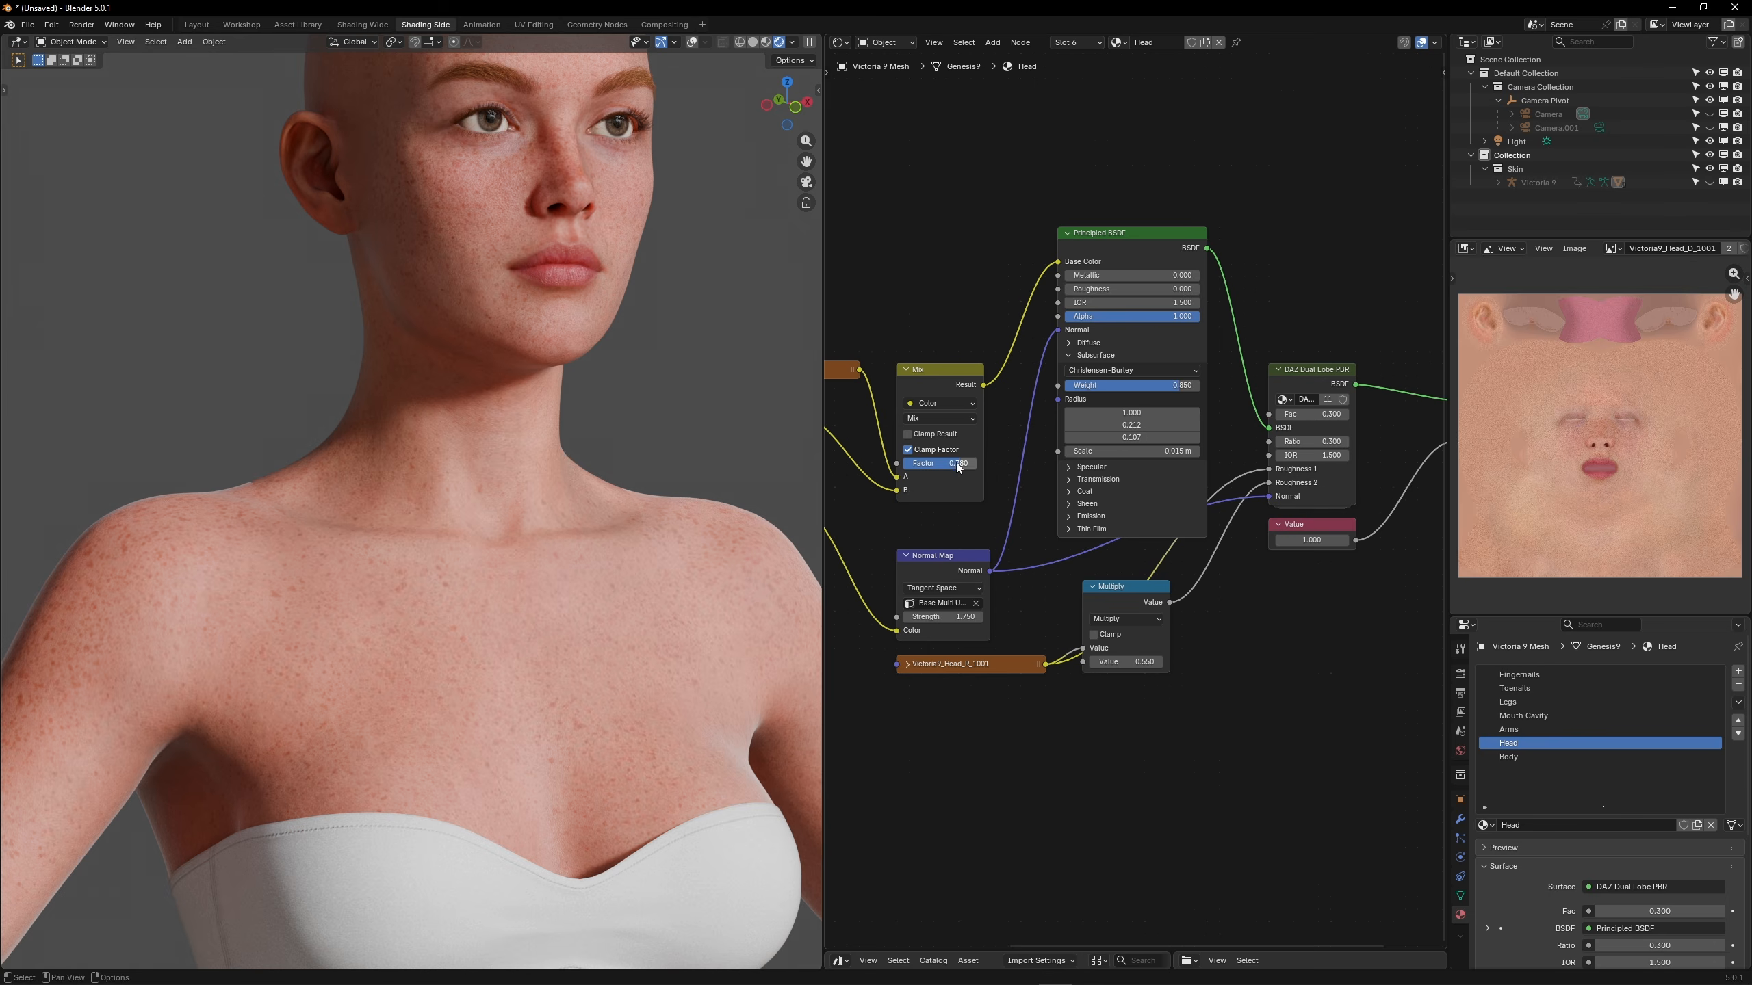
double_click(903, 495)
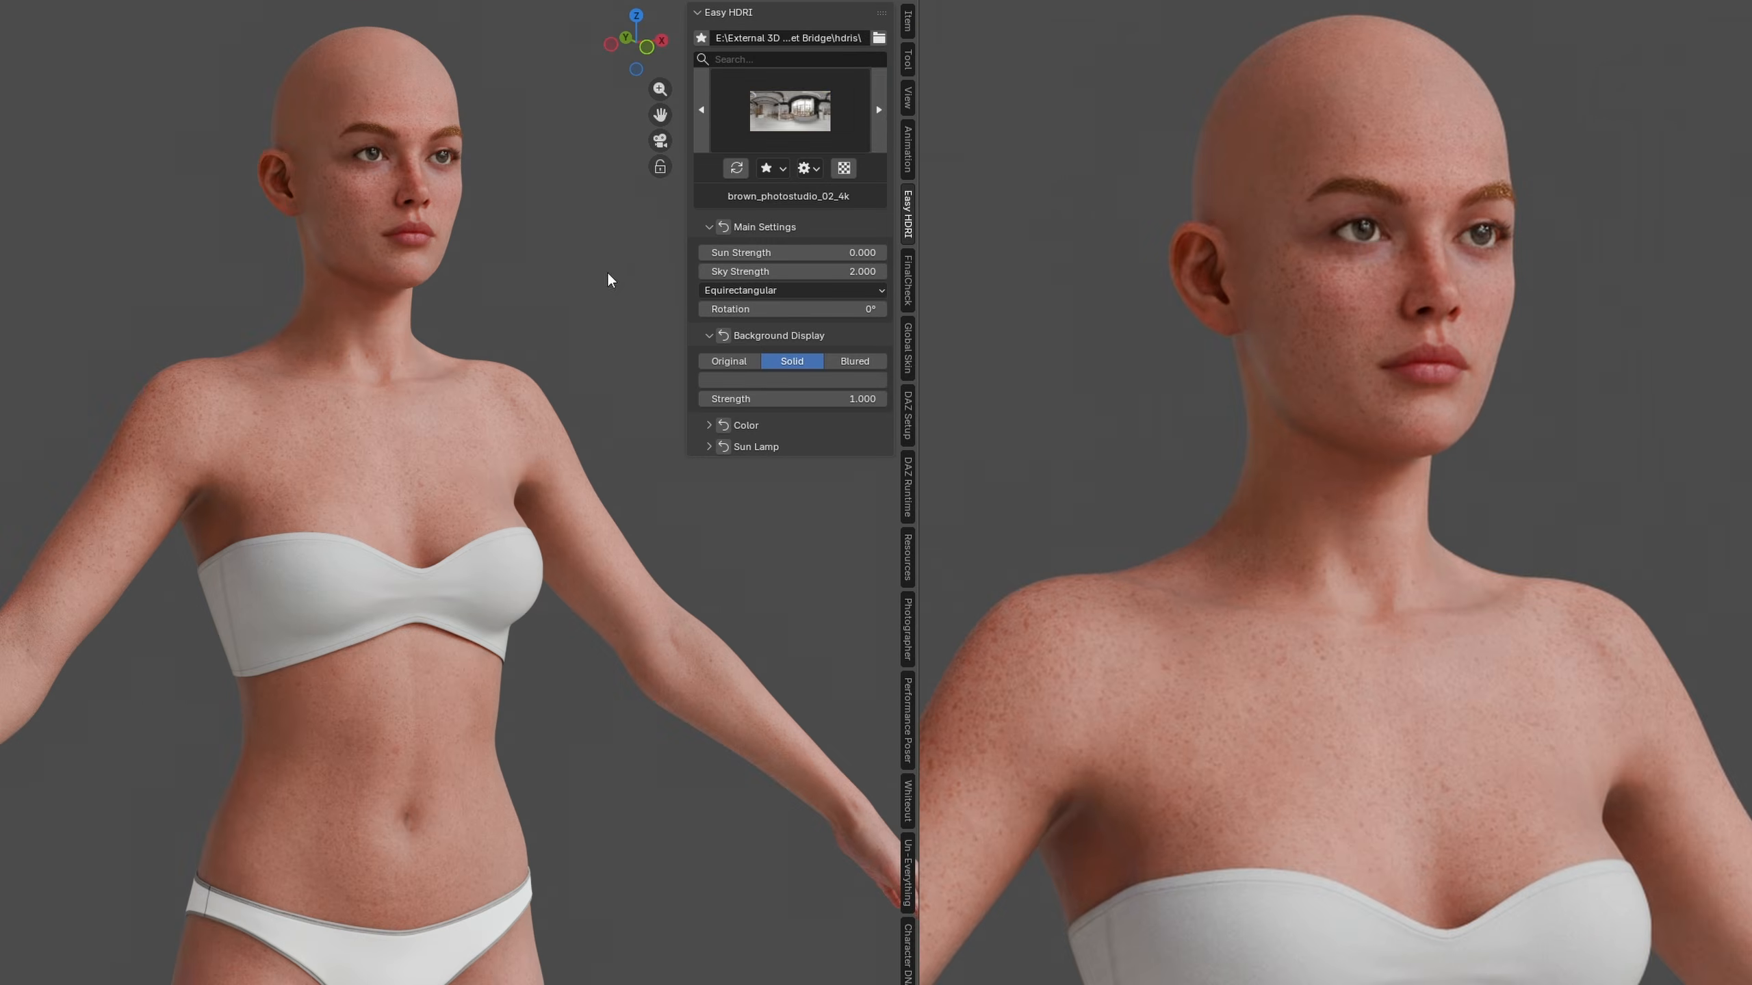
Step: Preview the character under successive Easy HDRI environments, including cabin_4k, gray_pier_4k and kloppenheim_03_puresky_4k
left_click(881, 113)
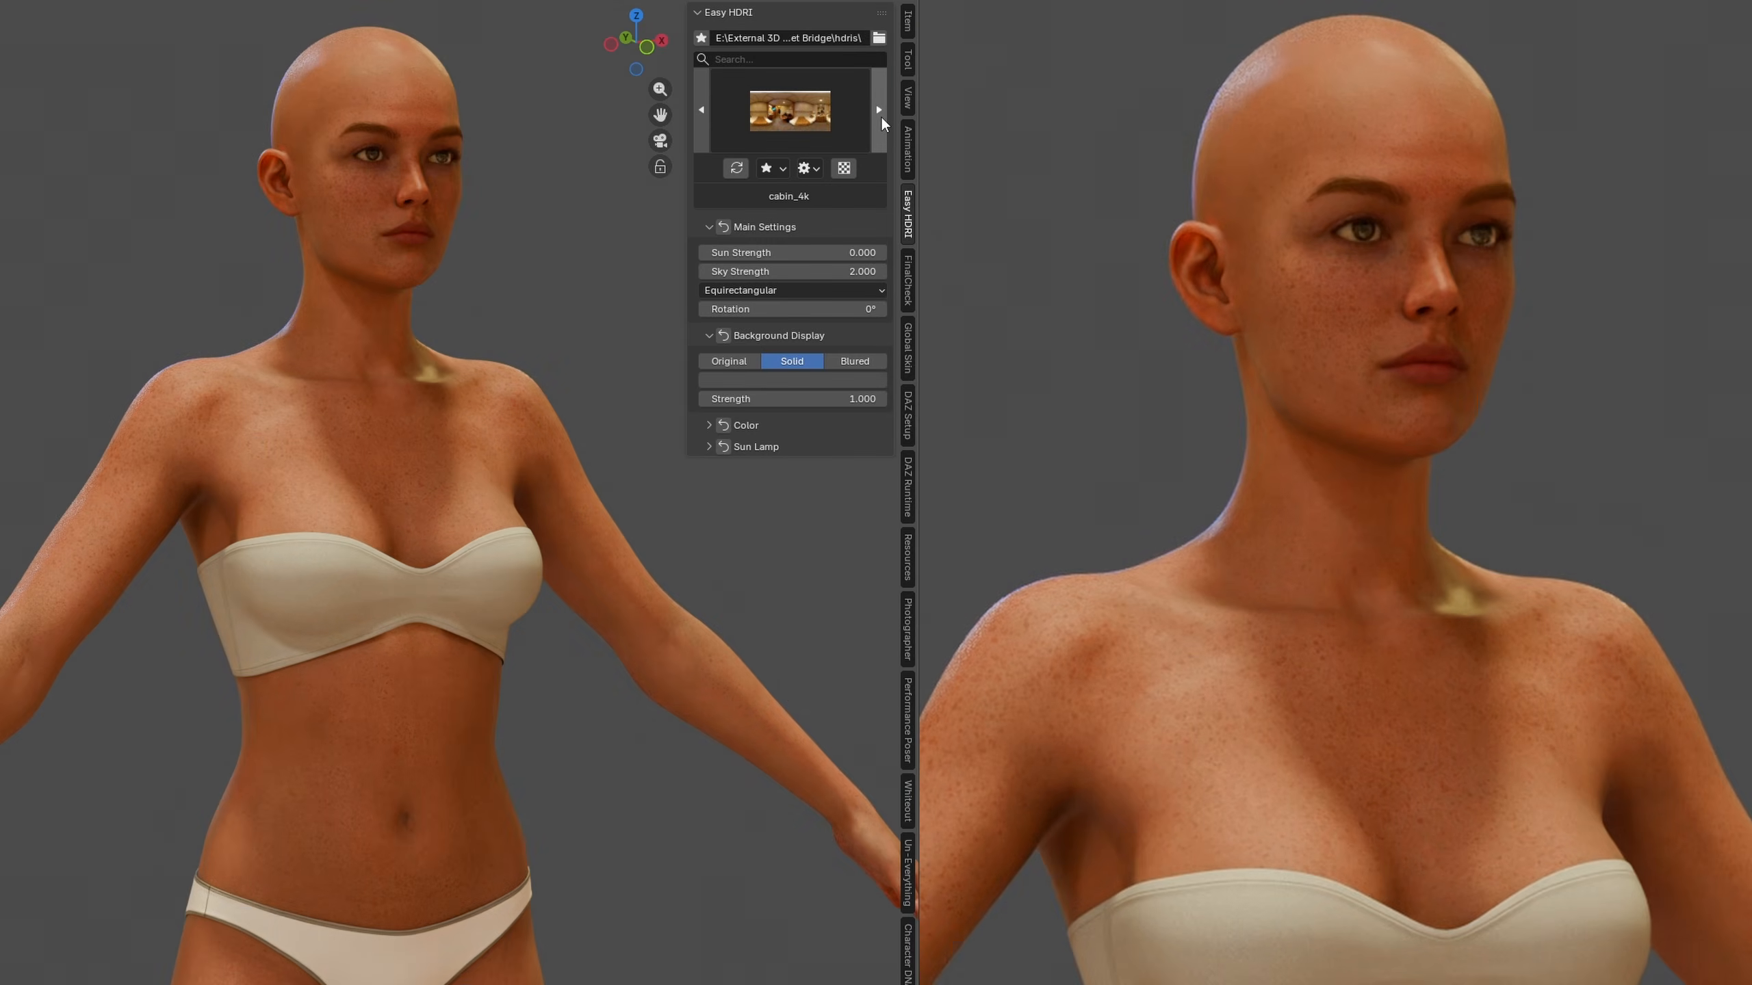
left_click(881, 116)
left_click(882, 115)
left_click(882, 115)
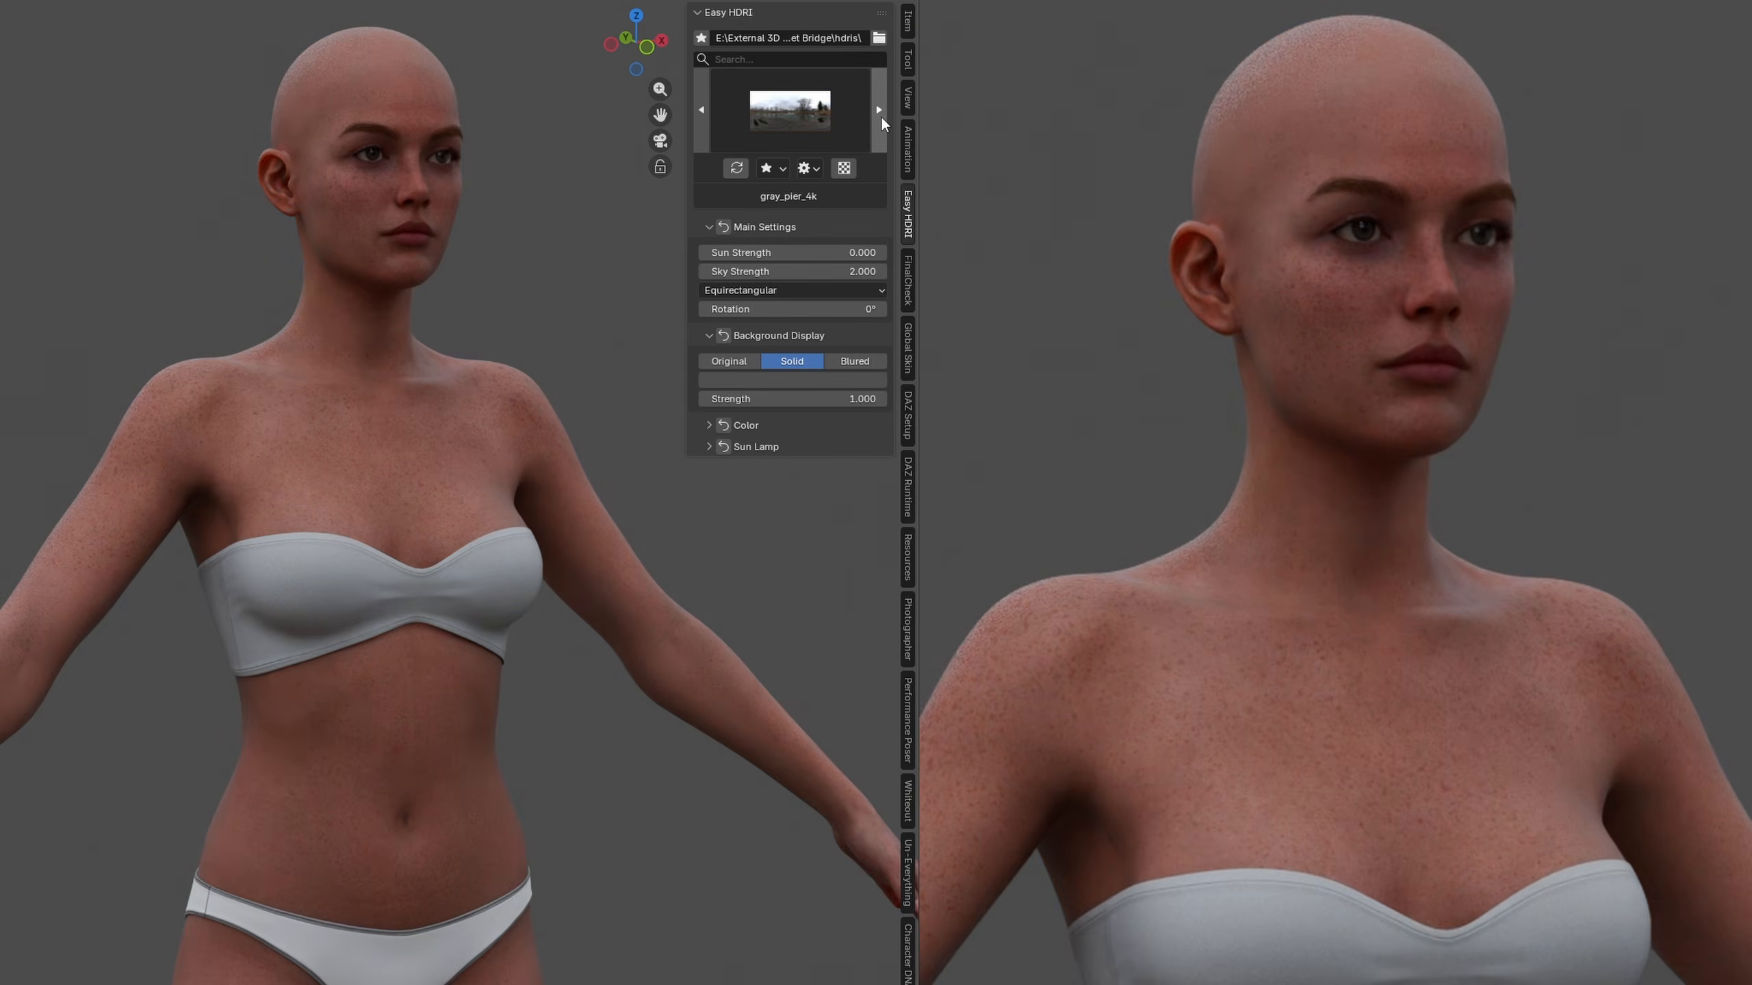
left_click(881, 115)
left_click(881, 115)
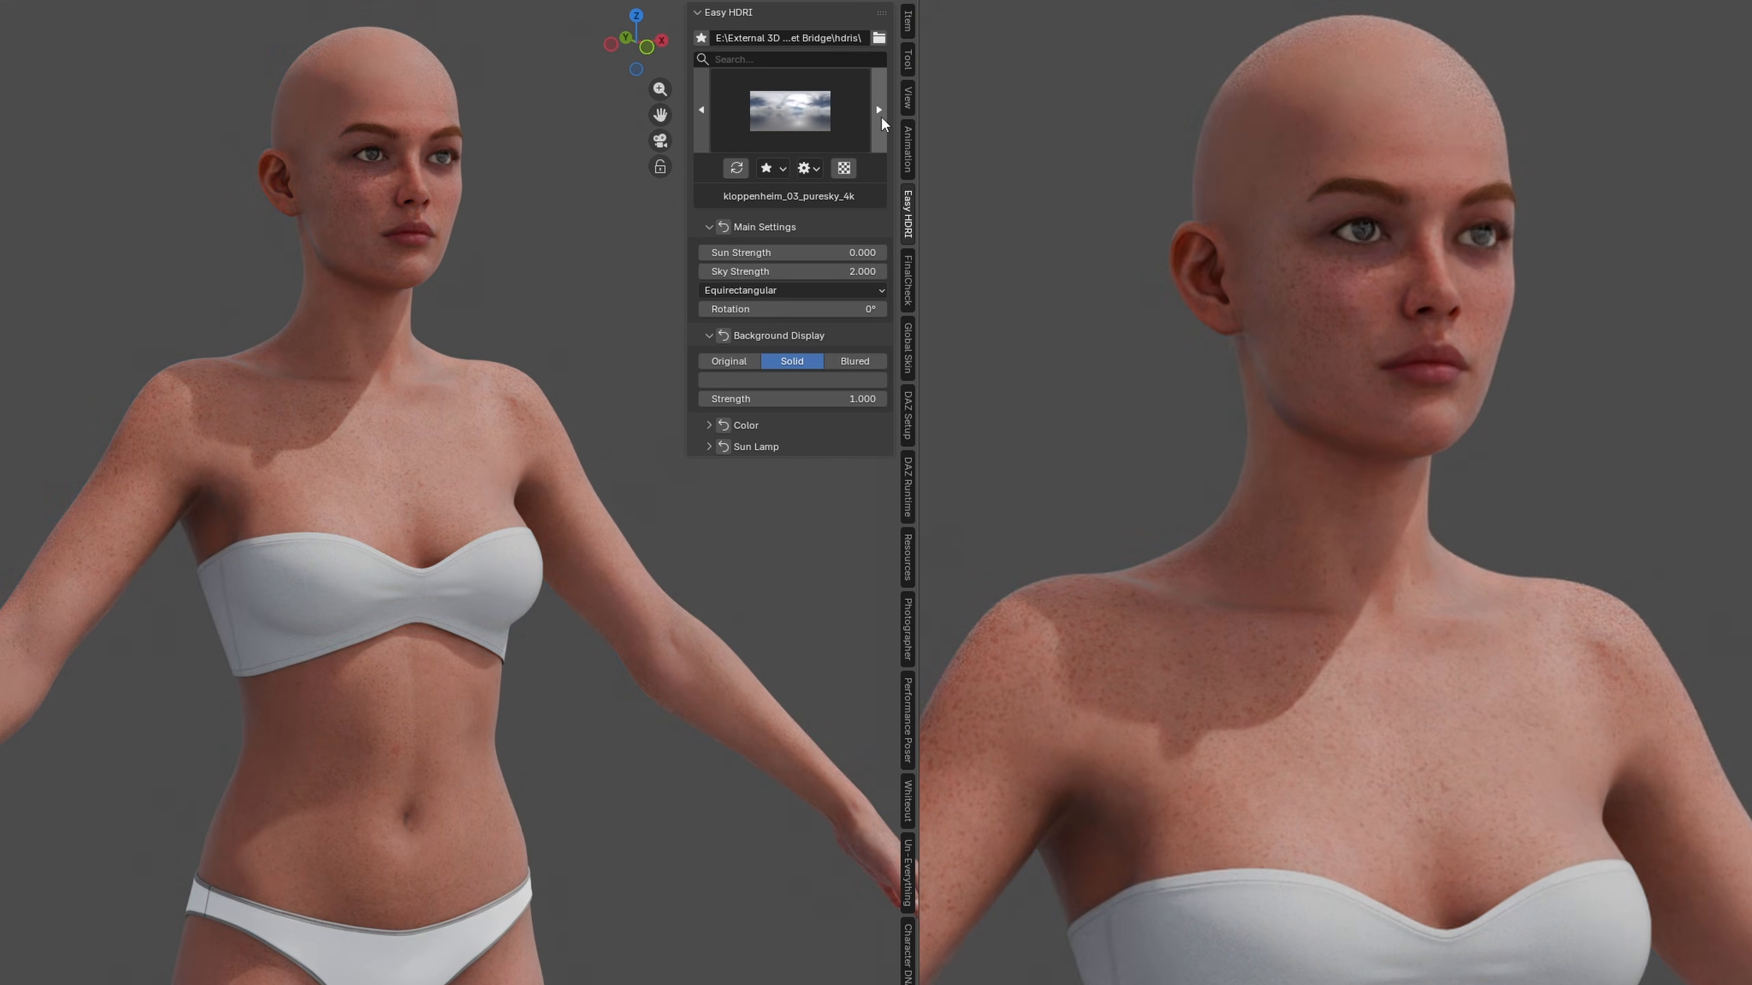